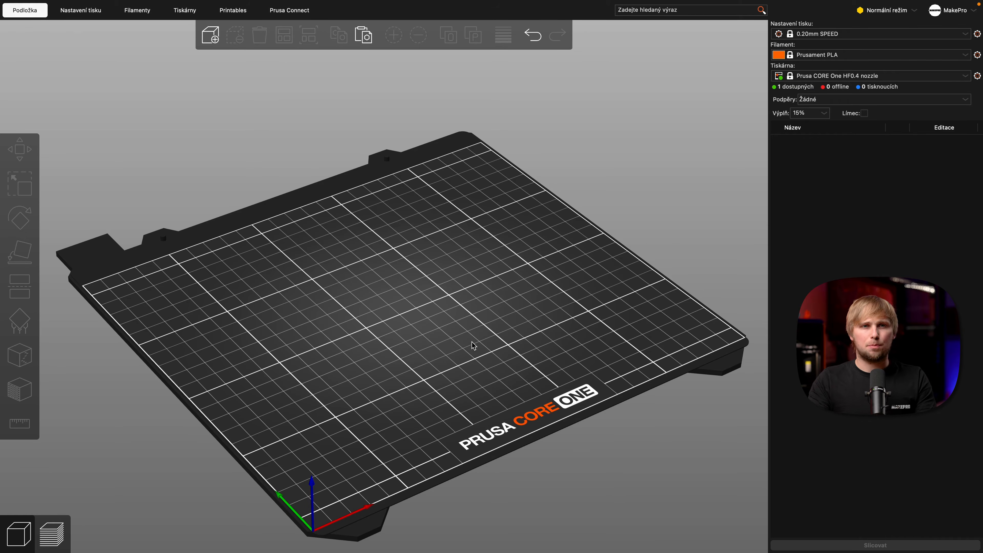
- Import Magsafe_v3.3mf from the Downloads folder onto the print bed and select the model
left_click(217, 39)
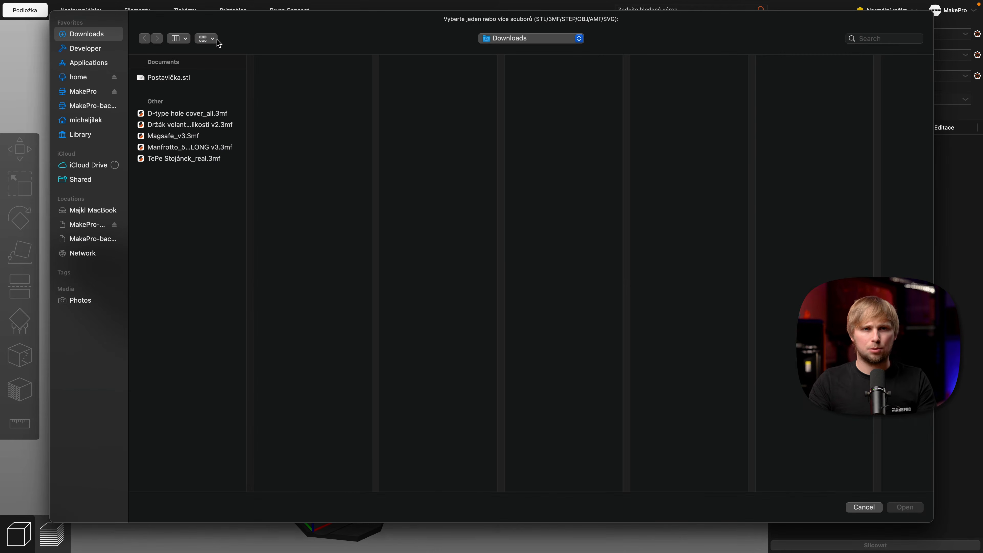
left_click(173, 136)
left_click(908, 507)
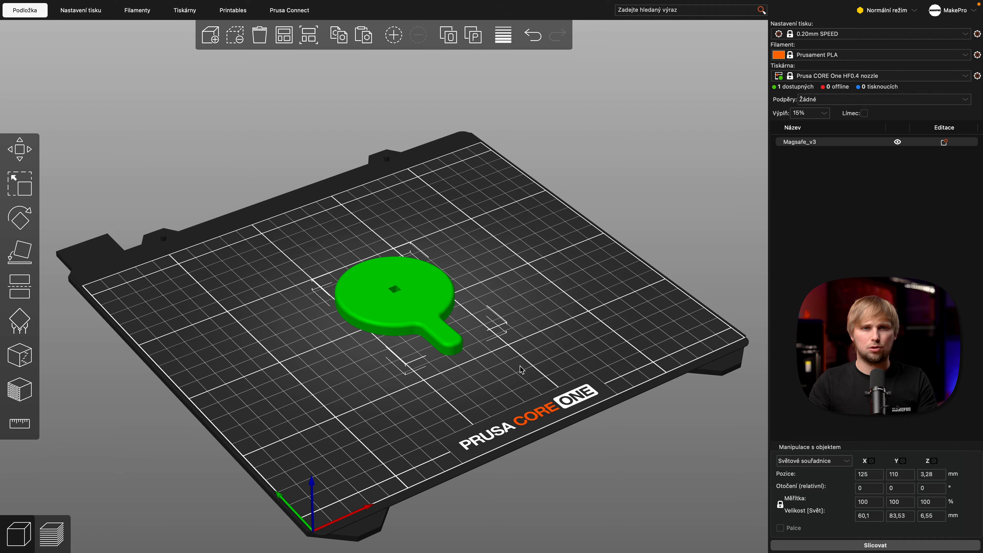
left_click(603, 355)
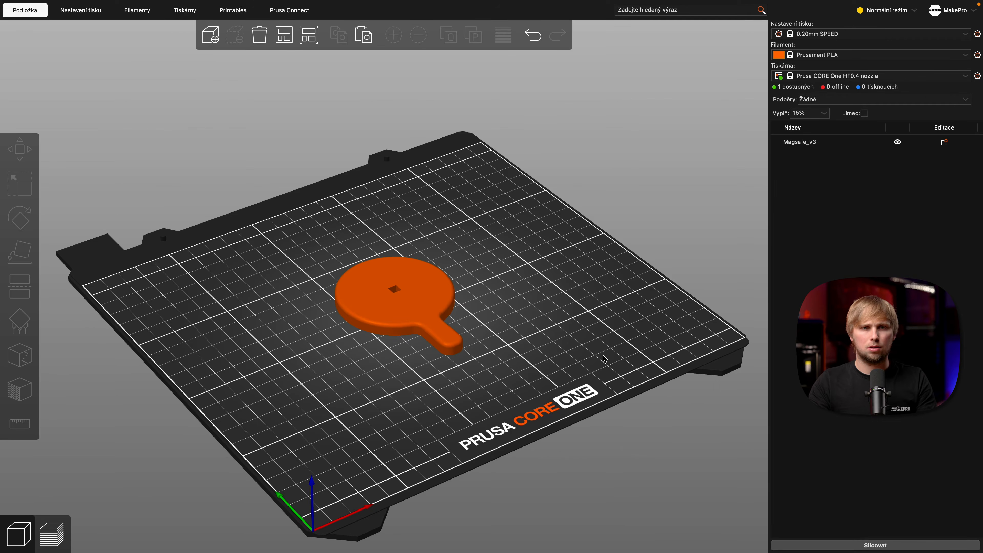
left_click(434, 315)
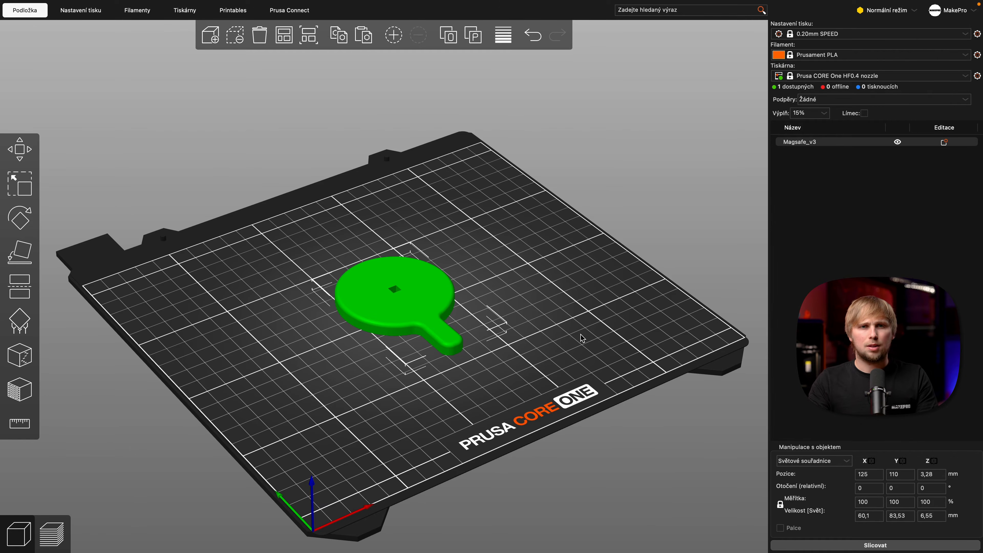
- Examine the imported model on the bed from below, from above and close up, and leave it deselected
key("2")
key("0")
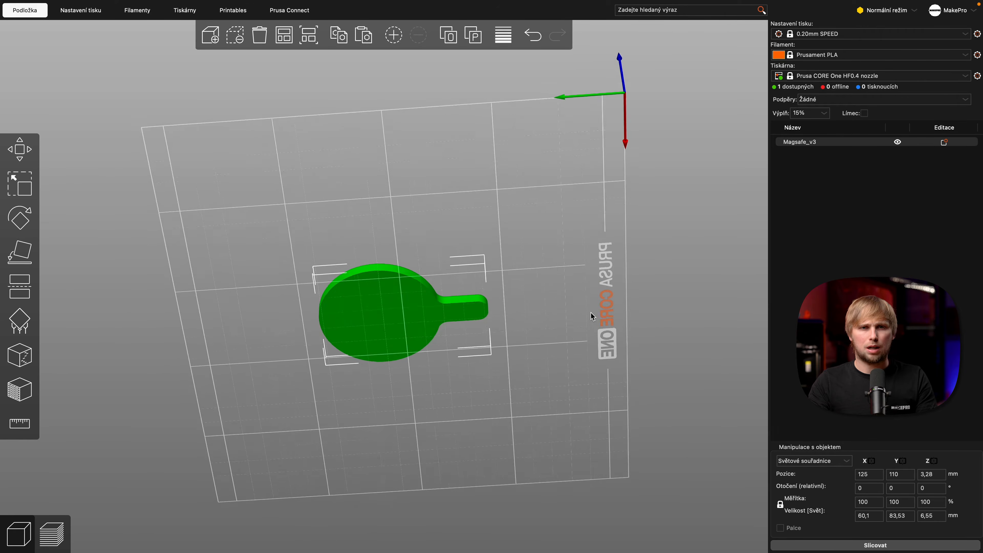
key("1")
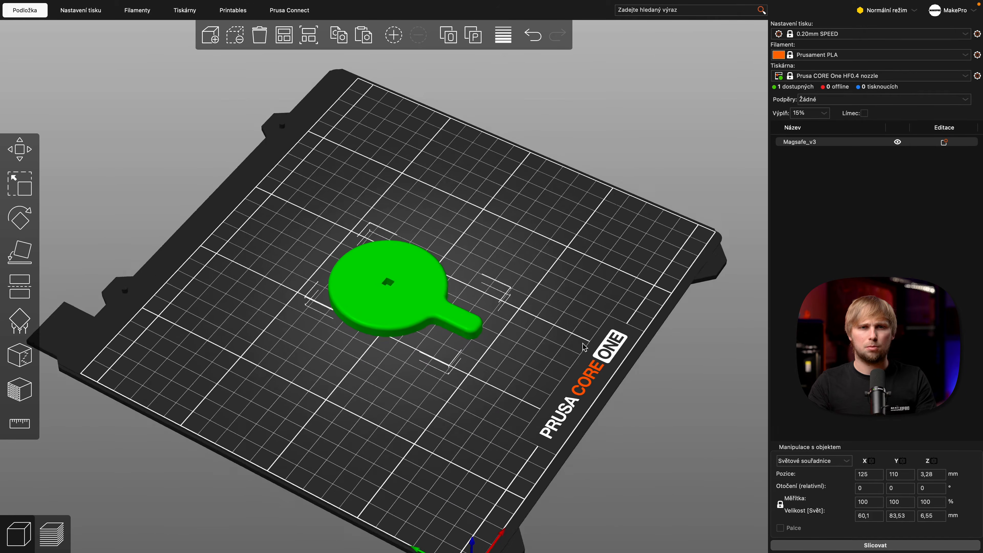
key("3")
key("0")
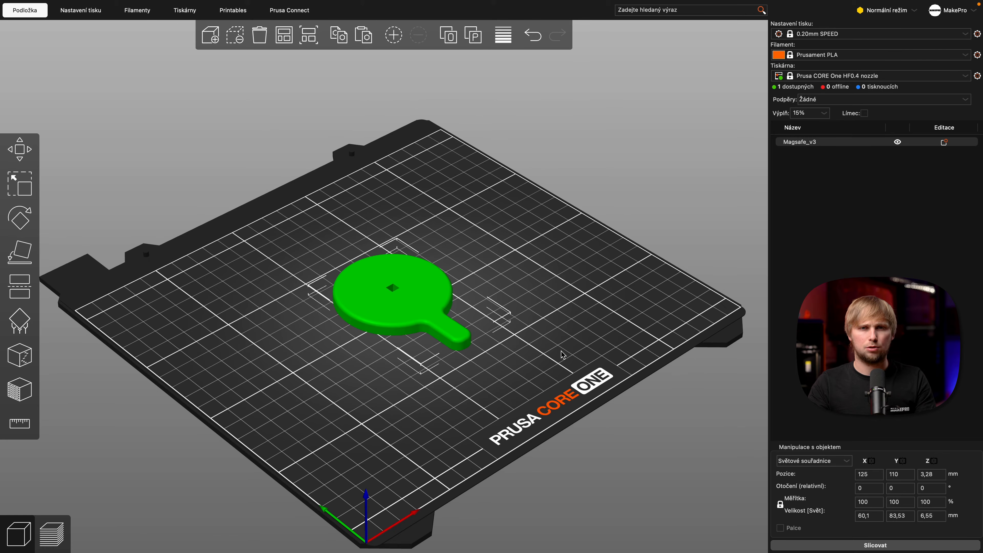
scroll(562, 355, "up", 3)
scroll(574, 361, "down", 3)
scroll(518, 337, "up", 8)
scroll(519, 337, "down", 7)
scroll(519, 337, "up", 2)
left_click(644, 283)
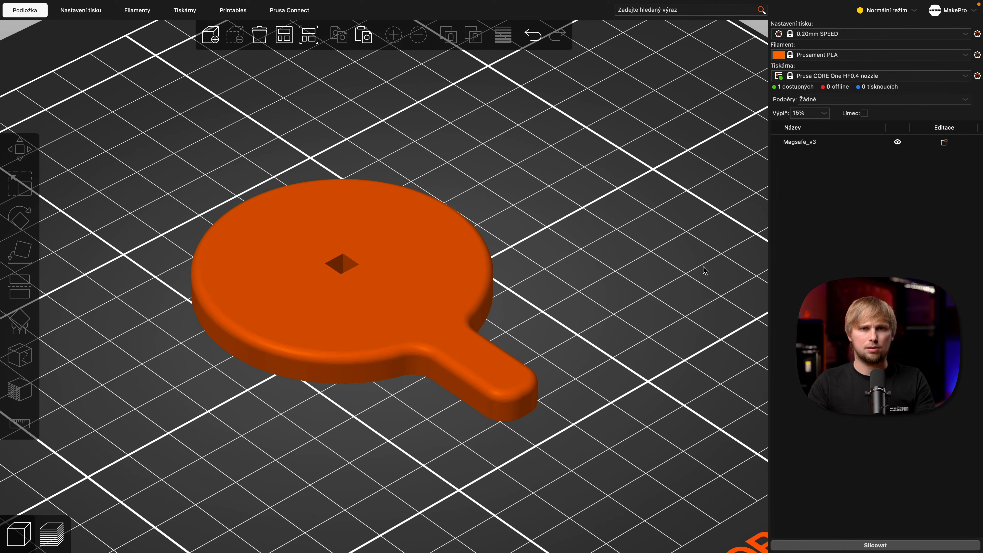
- Choose the 0.20mm STRUCTURAL print profile and the ColorFabb PLA-PHA filament
left_click(824, 38)
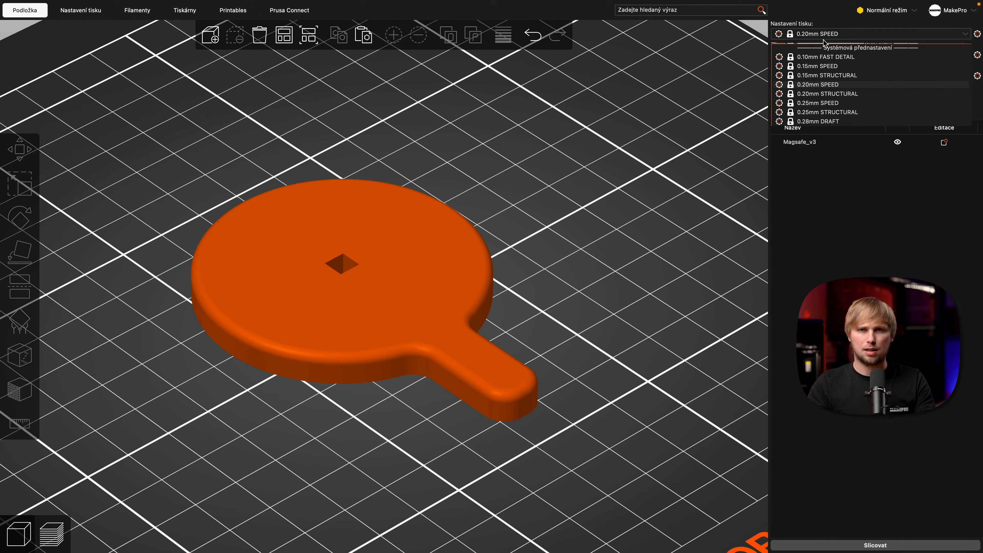
left_click(832, 97)
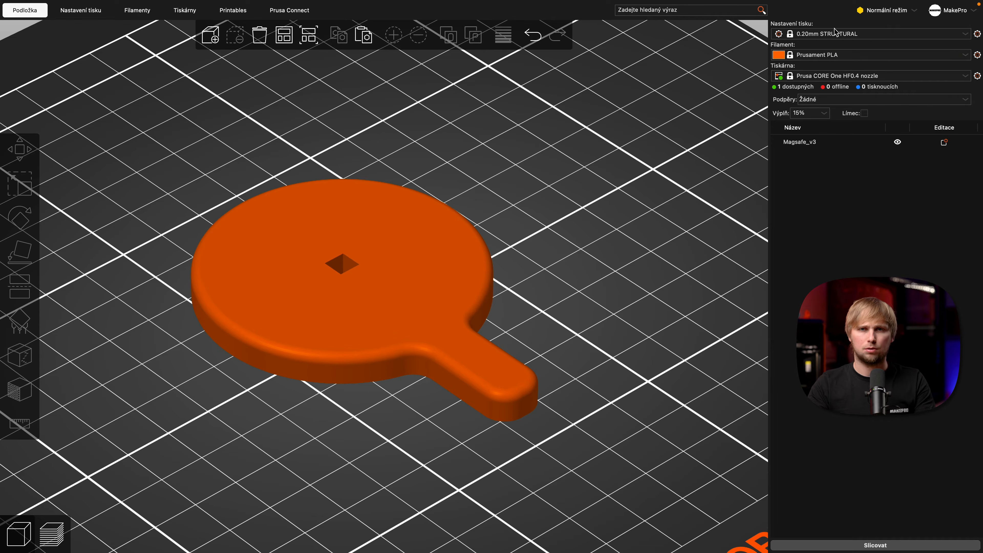
left_click(836, 55)
scroll(844, 85, "up", 10)
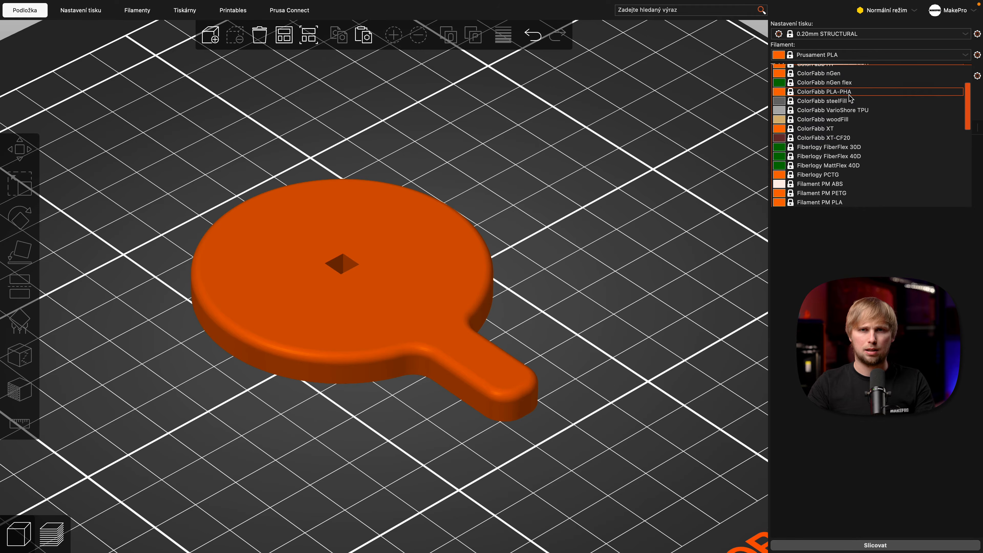
left_click(858, 93)
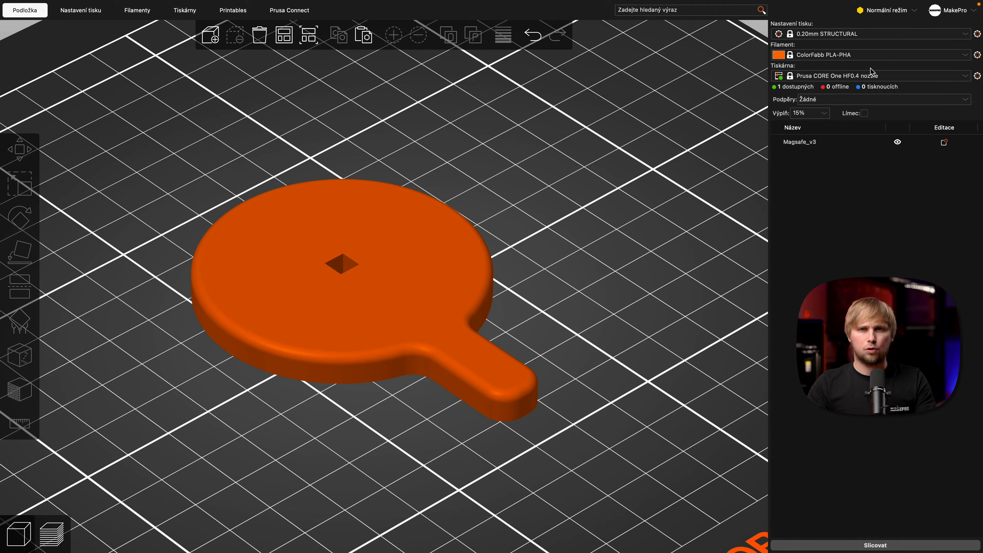
- Switch the printer to Original Prusa MK4S HF0.4 nozzle and slice the model
left_click(875, 76)
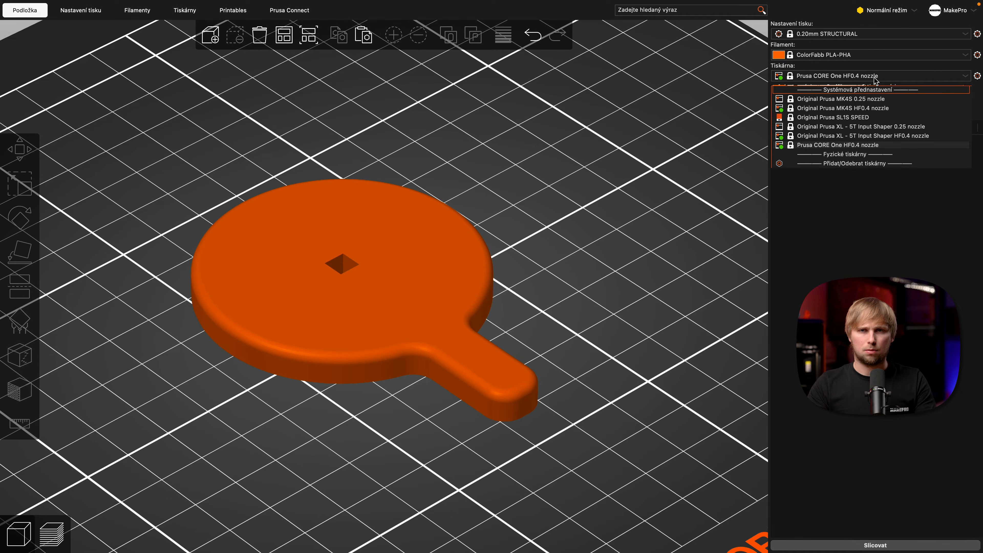
left_click(871, 111)
scroll(536, 289, "up", 5)
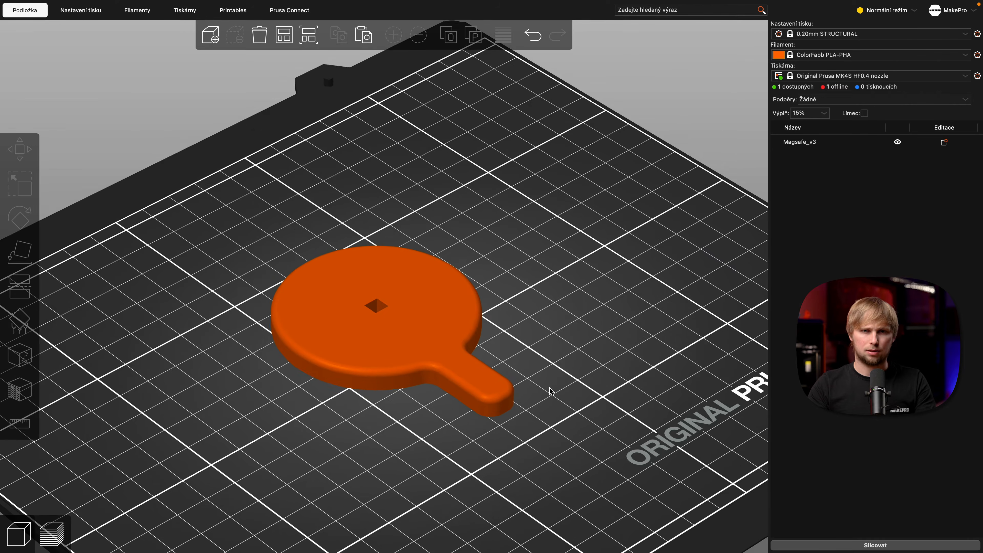
scroll(551, 391, "up", 2)
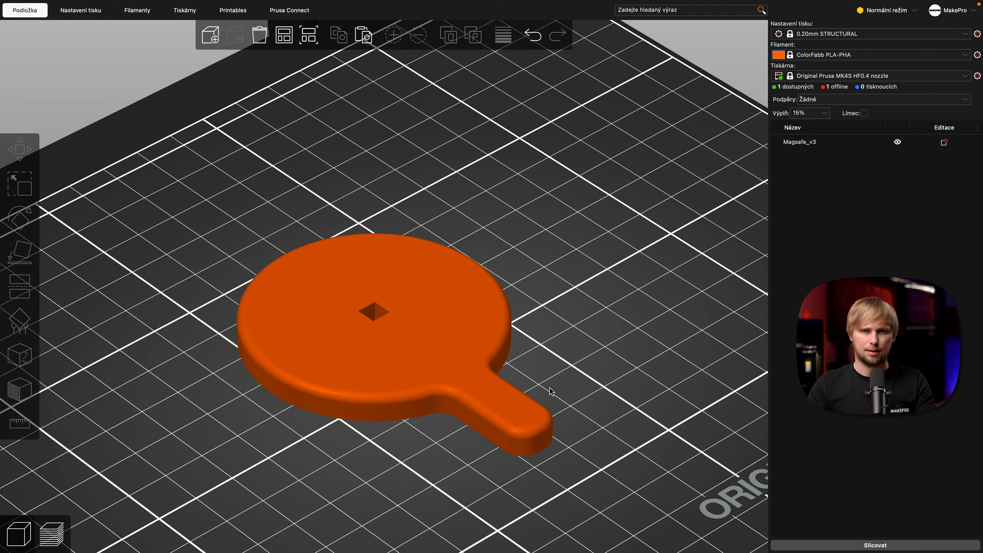
left_click(826, 546)
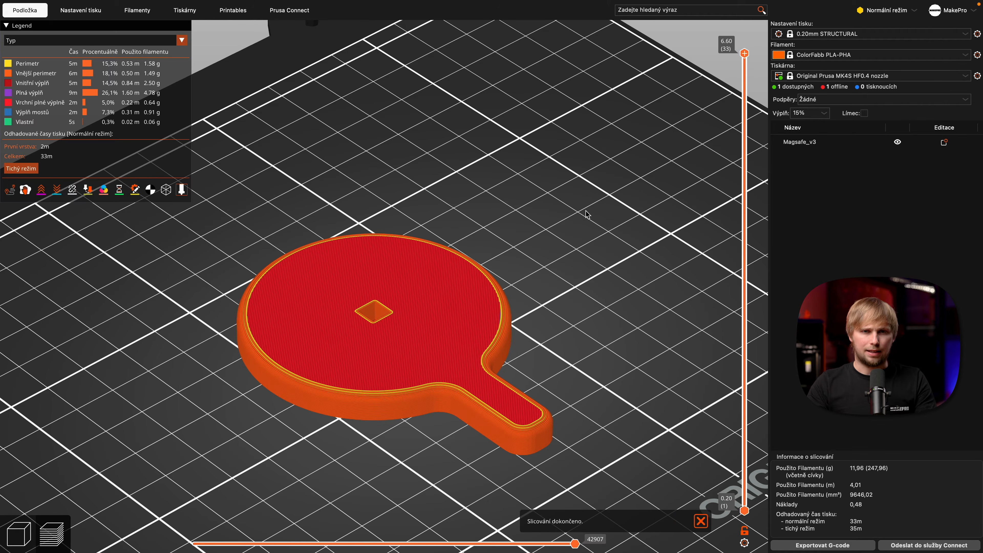
- Lower the sliced preview to layer 14 at 2.80 mm and examine the infill and the internal pockets up close
middle_click_drag(573, 318, 591, 320)
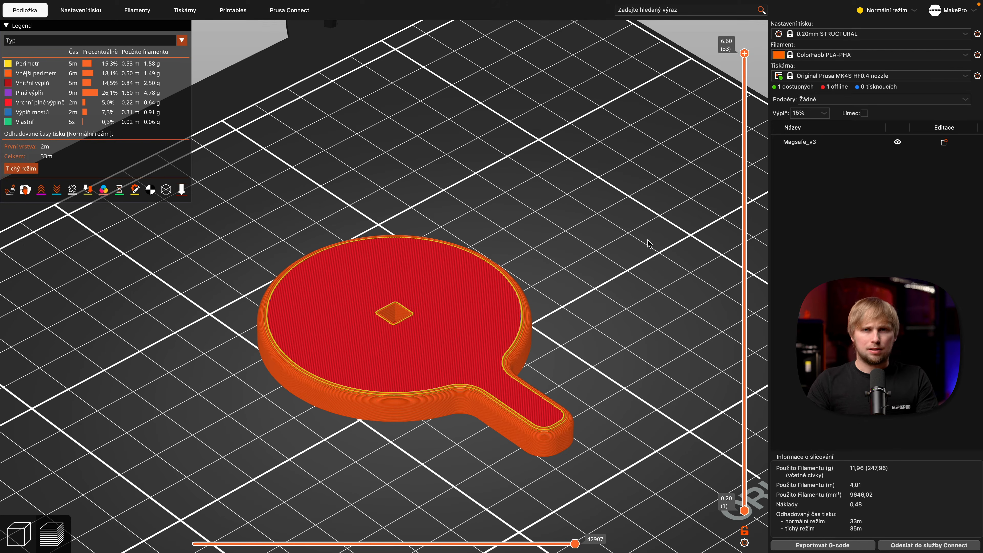
scroll(743, 93, "down", 2)
left_click_drag(743, 94, 728, 323)
scroll(579, 361, "up", 15)
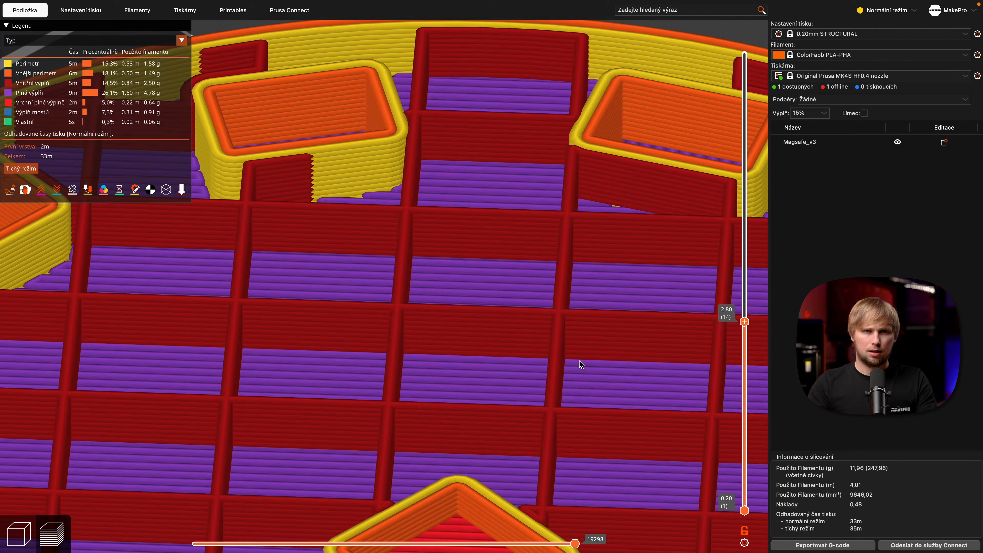
scroll(579, 364, "down", 10)
scroll(318, 369, "up", 4)
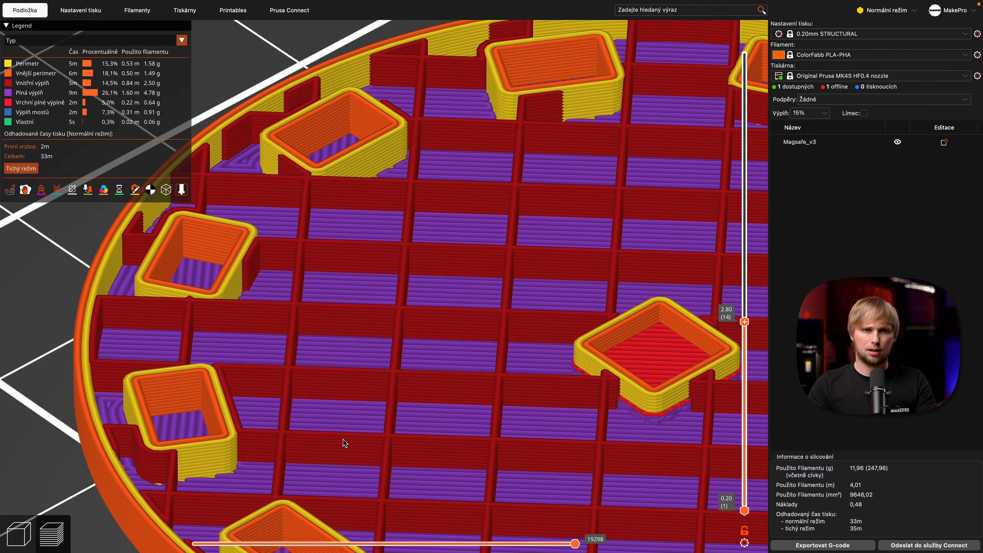
right_click_drag(512, 505, 394, 358)
scroll(411, 370, "down", 3)
- Inspect the bottom layers of the sliced model at 0.20 mm and 0.40 mm
left_click_drag(729, 217, 761, 537)
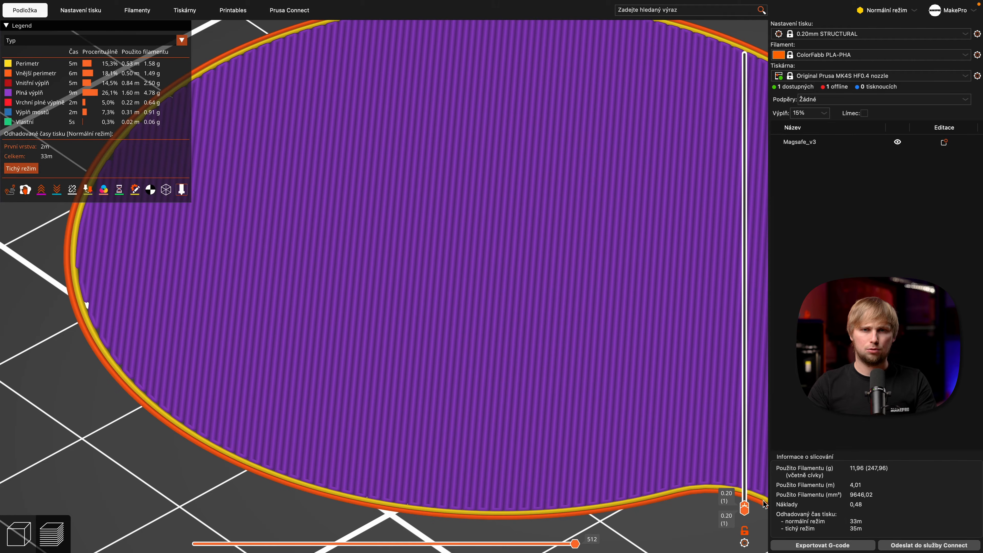
scroll(763, 501, "up", 1)
scroll(515, 439, "down", 5)
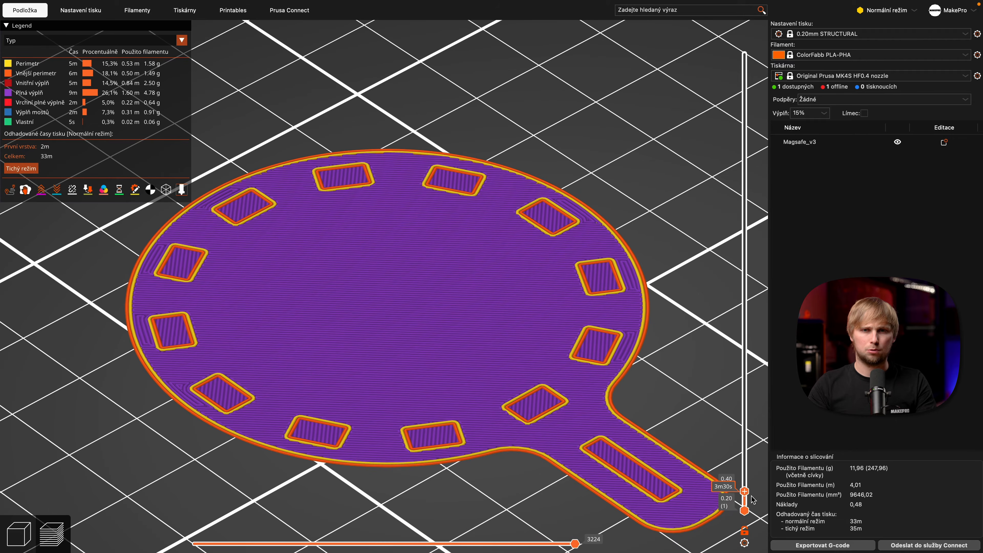
- Raise the sliced preview to layer 29 at 5.80 mm and inspect the bridging over the magnet pockets
left_click_drag(747, 497, 742, 114)
scroll(741, 150, "up", 1)
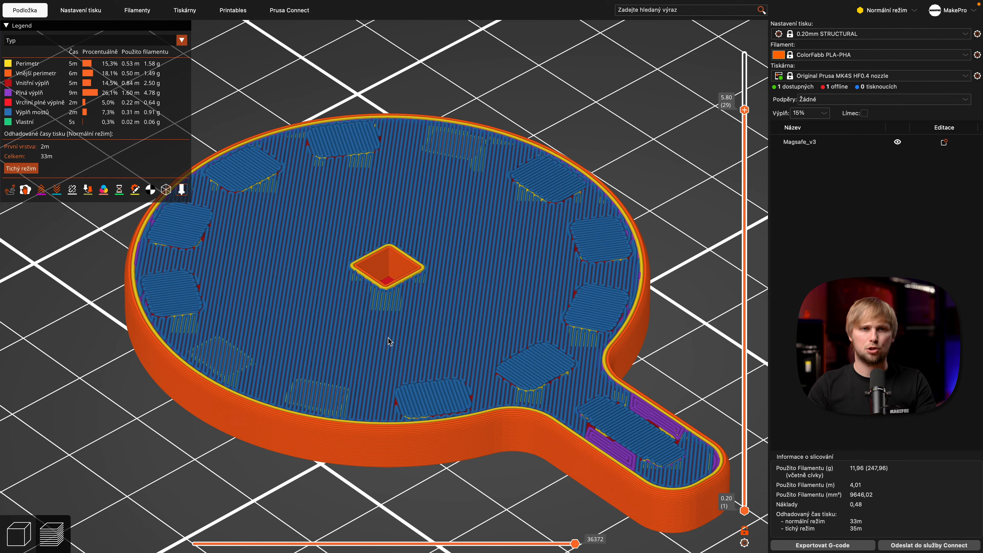
scroll(564, 311, "down", 1)
scroll(522, 316, "up", 3)
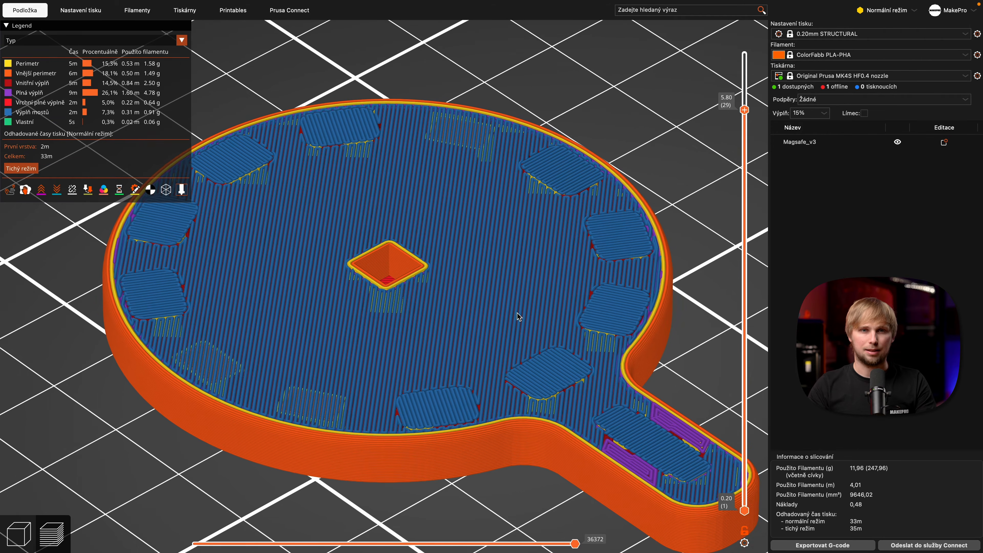
scroll(677, 337, "up", 3)
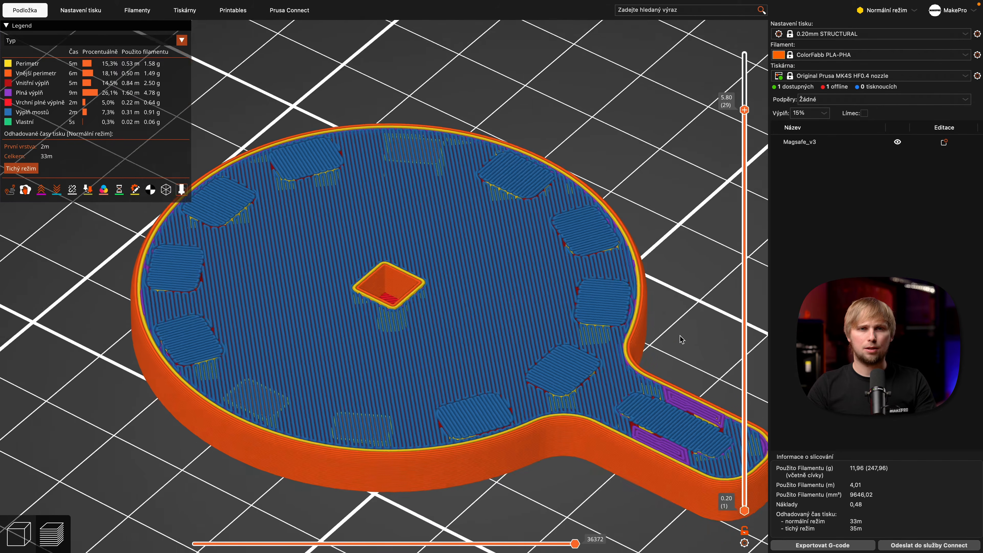
scroll(663, 400, "down", 2)
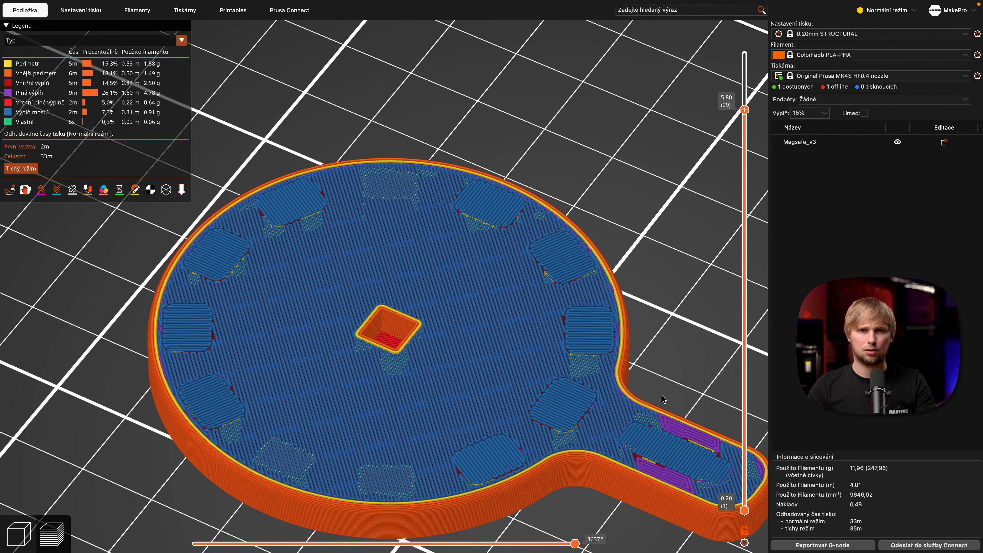
left_click_drag(746, 113, 746, 115)
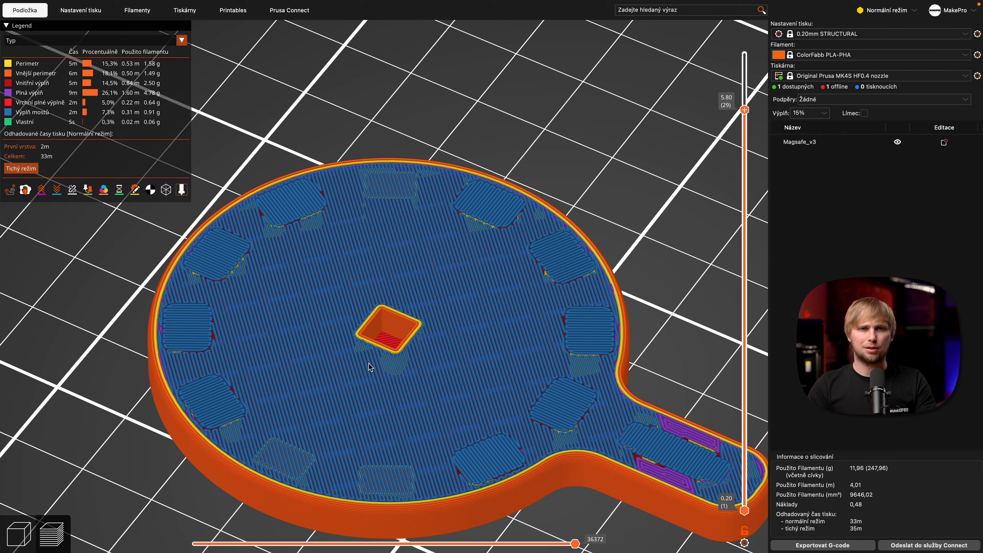
mouse_move(741, 117)
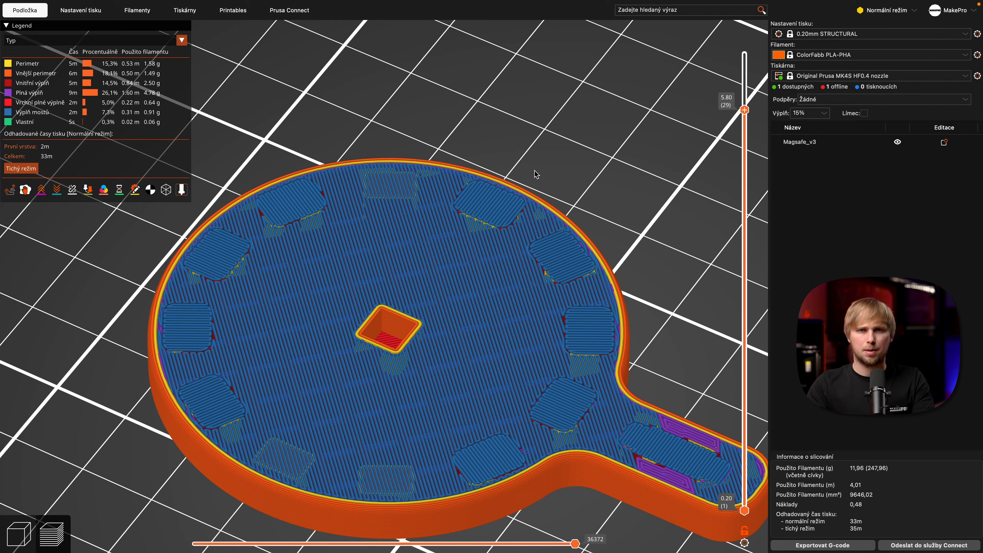
right_click(746, 113)
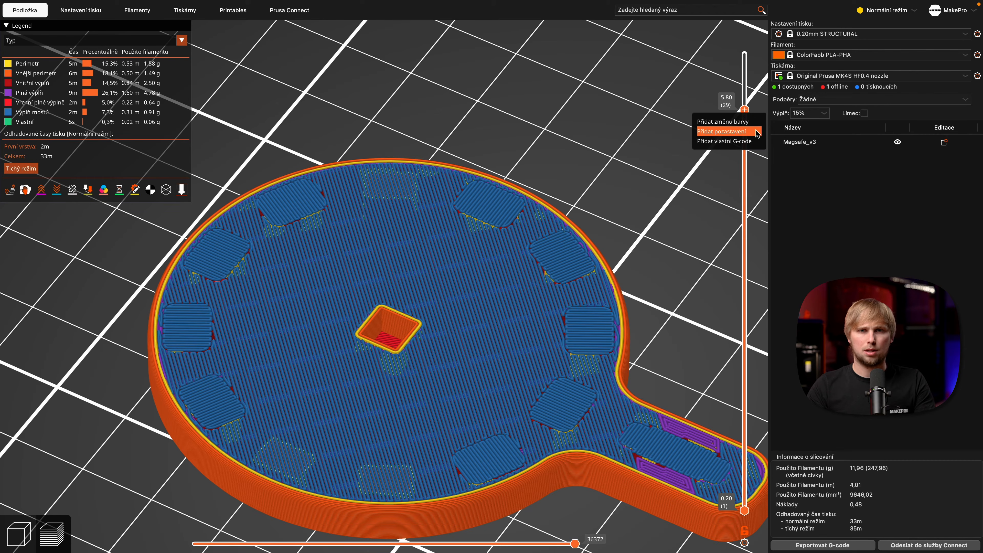
left_click(758, 144)
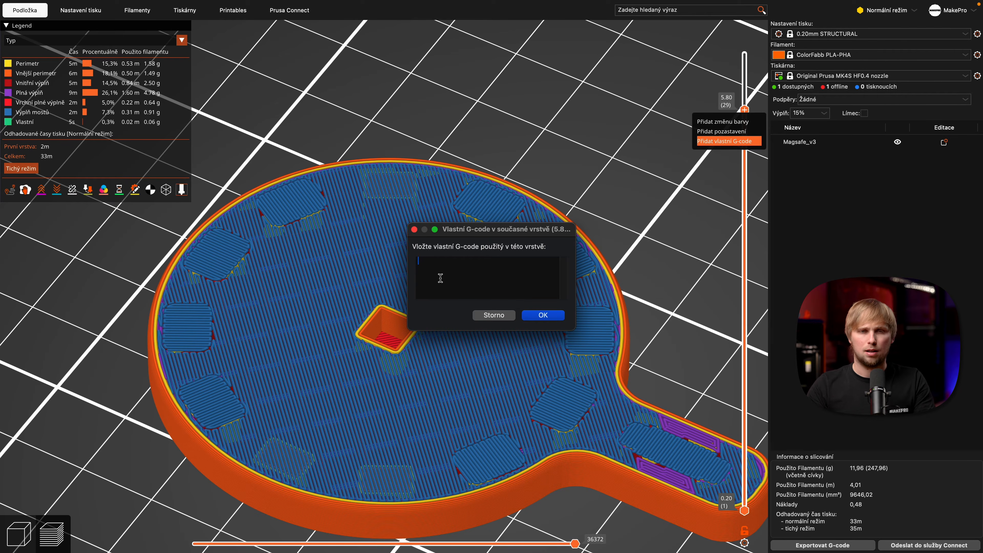
left_click(489, 315)
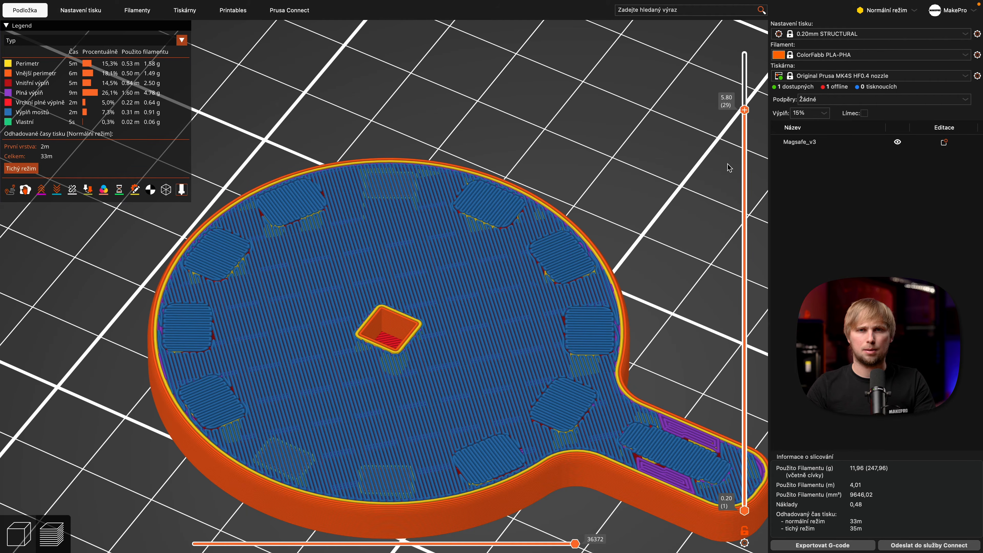
- Add a print pause at layer 29 (5.80 mm) with the message "Vlož magnety" and check its marker against the full-height preview
right_click(746, 111)
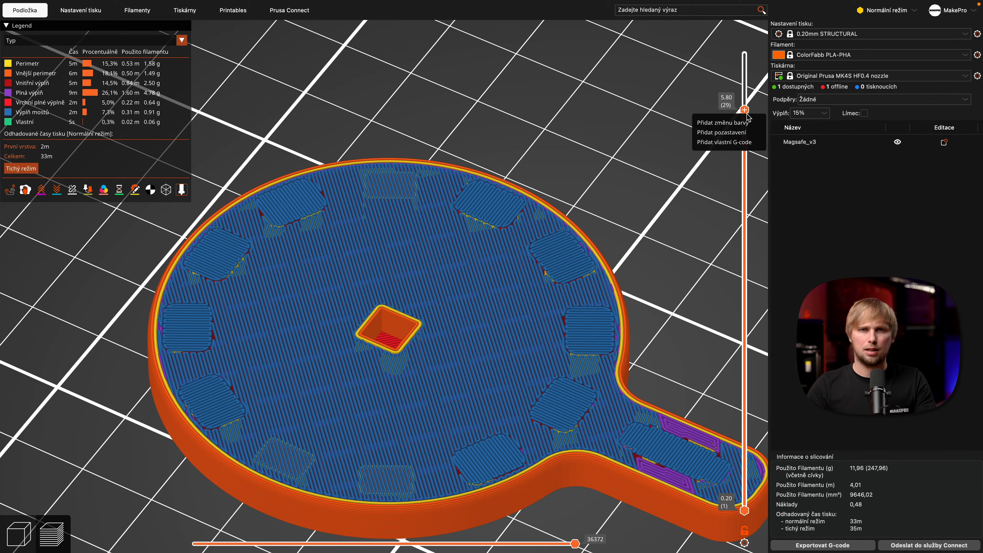
left_click(744, 133)
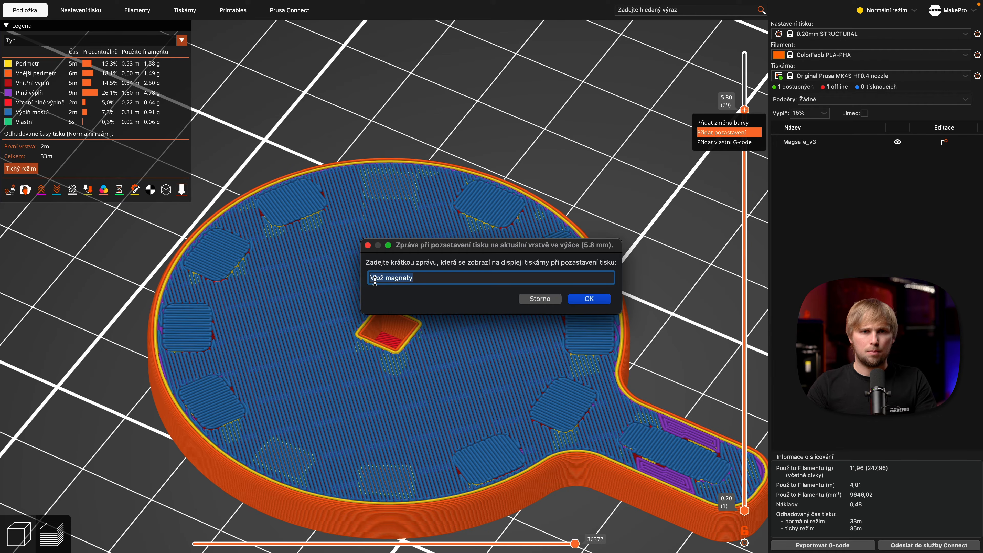
left_click(456, 280)
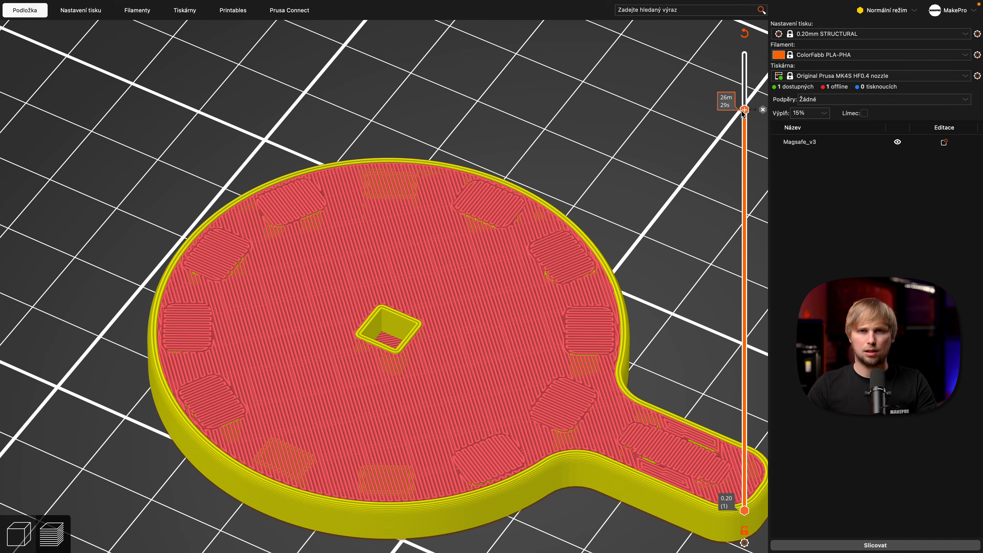
left_click_drag(745, 111, 745, 54)
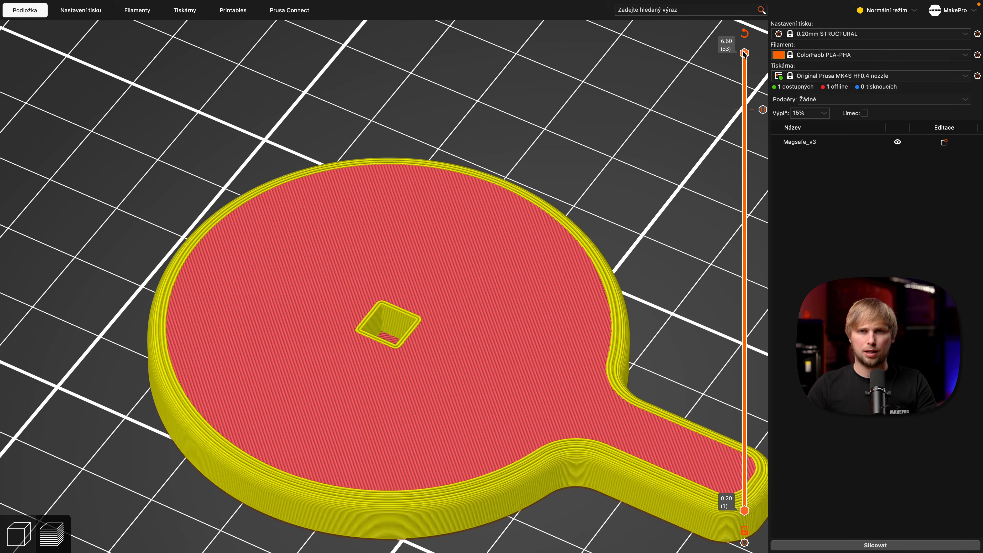
left_click(762, 113)
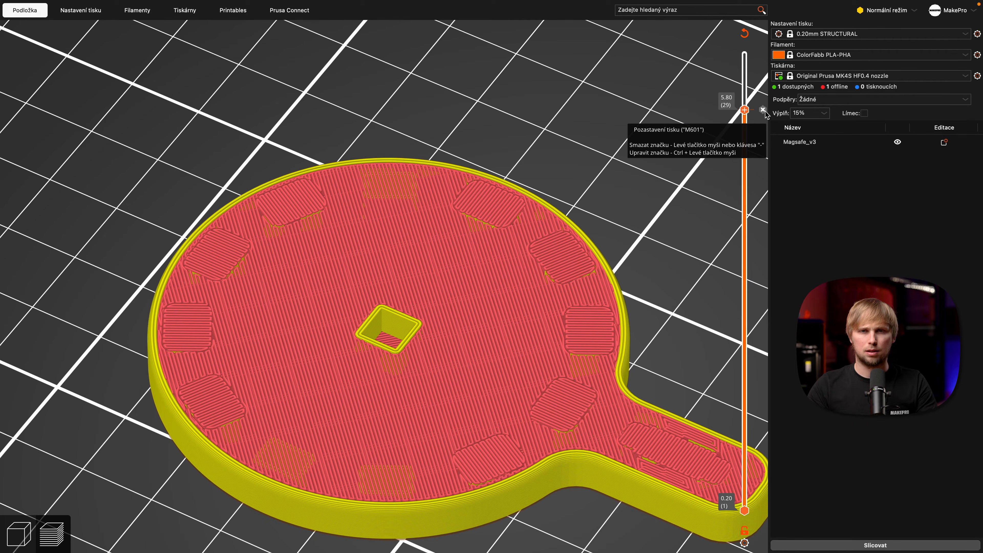
- Review the message of the print pause at layer 29 (5.80 mm) and cancel the edit
right_click(765, 113)
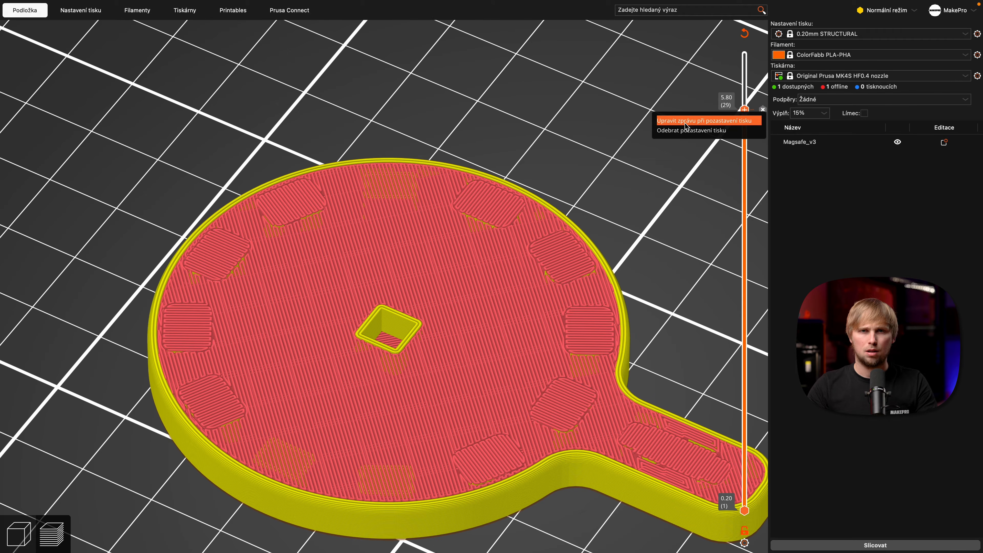
left_click(745, 124)
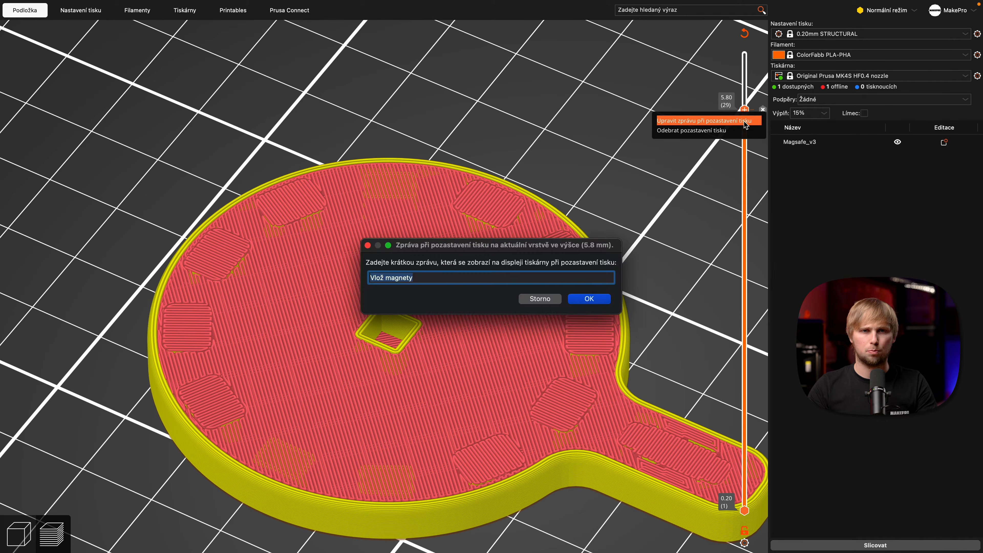
left_click(541, 299)
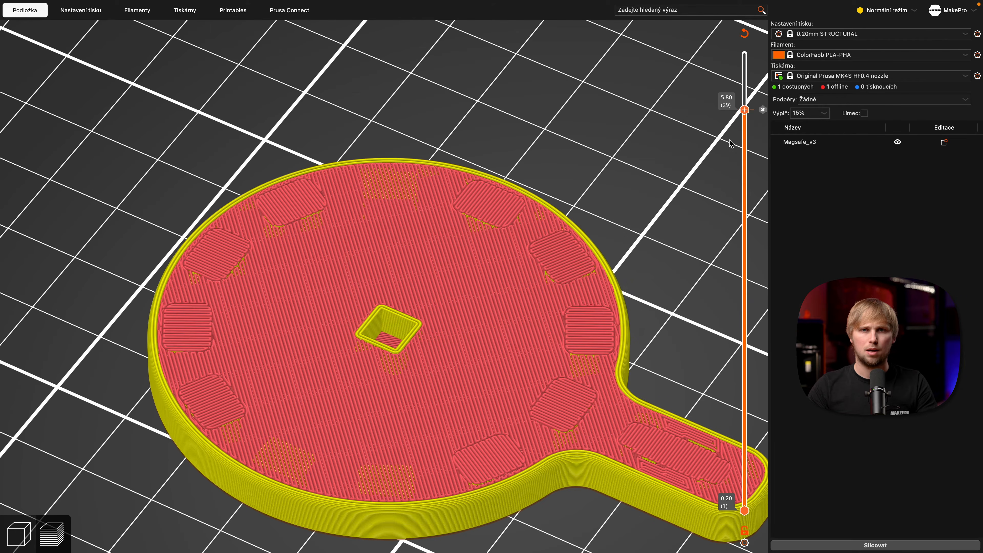
scroll(760, 121, "down", 1)
scroll(760, 122, "up", 1)
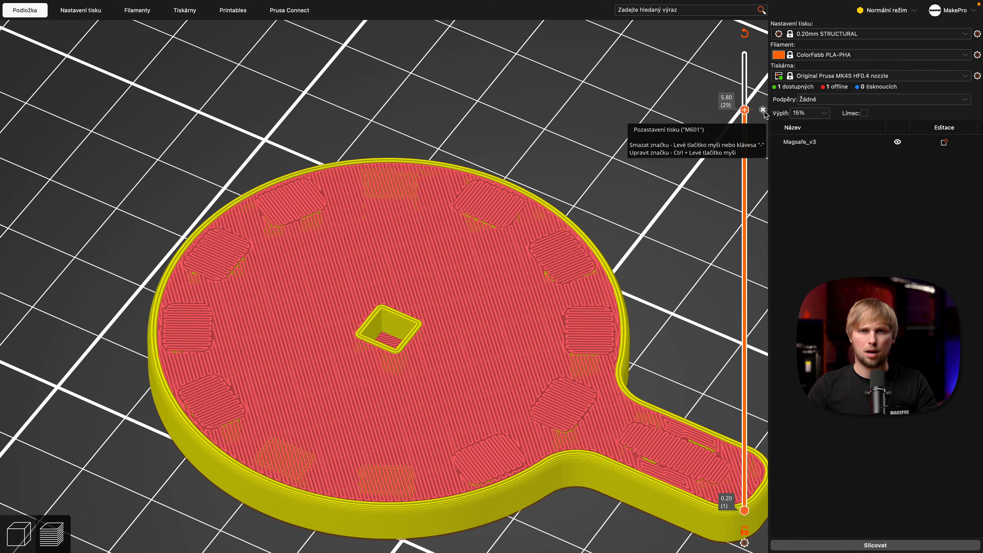
- Delete the print pause at layer 29, and try out a colour change on the same layer before removing it
left_click(763, 111)
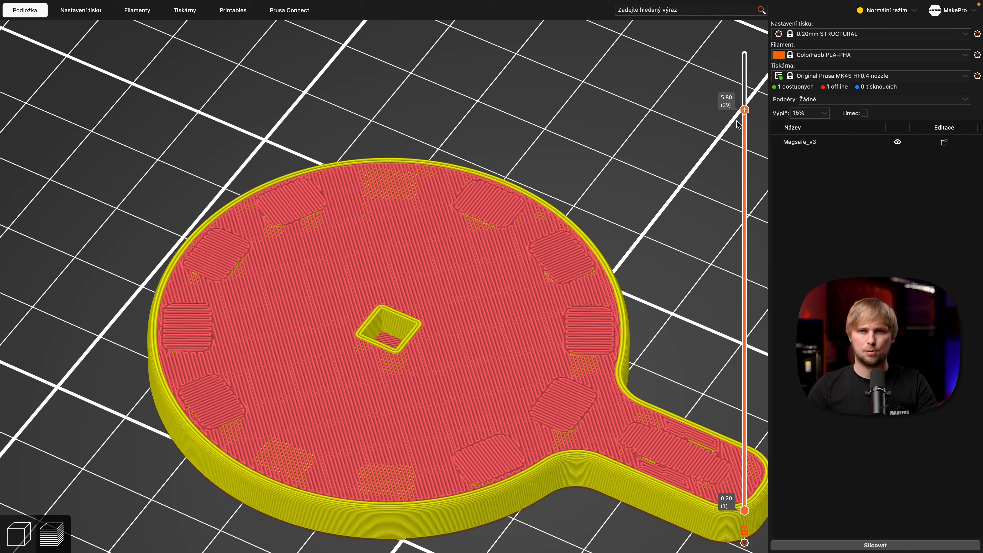
left_click(745, 110)
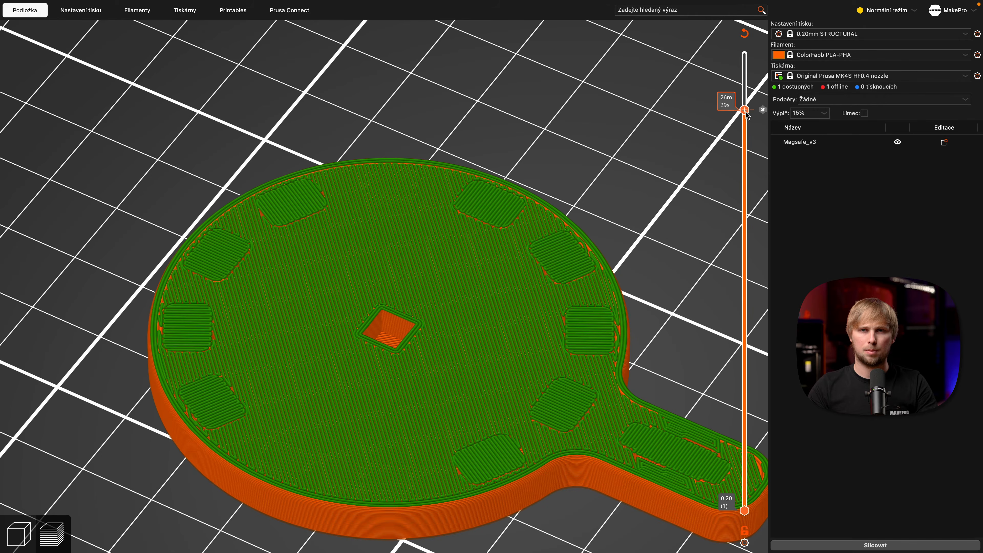
left_click(745, 110)
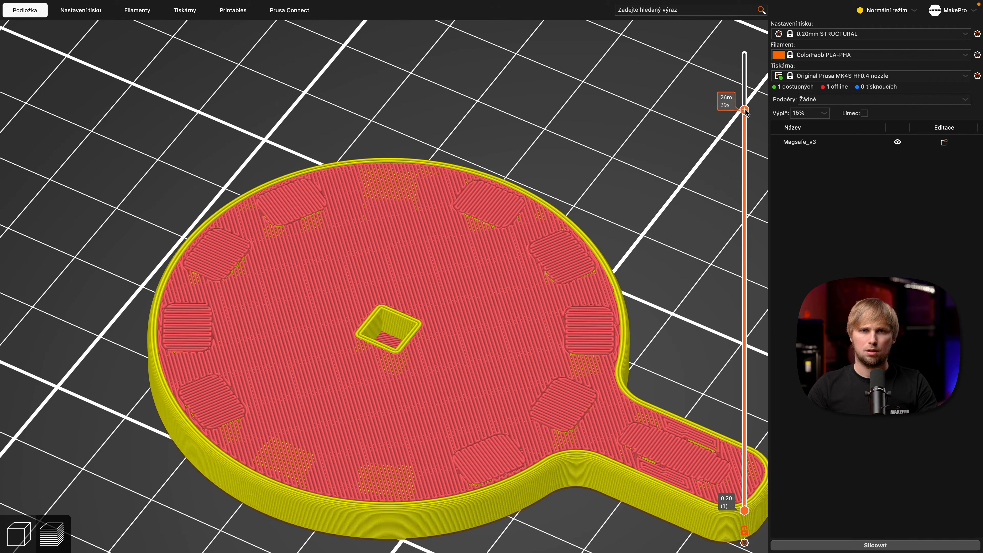
- Add a print pause at layer 29 (5.80 mm) with the message "Vlož magnety" and slice the model, previewing it up to layer 33
right_click(745, 111)
left_click(746, 129)
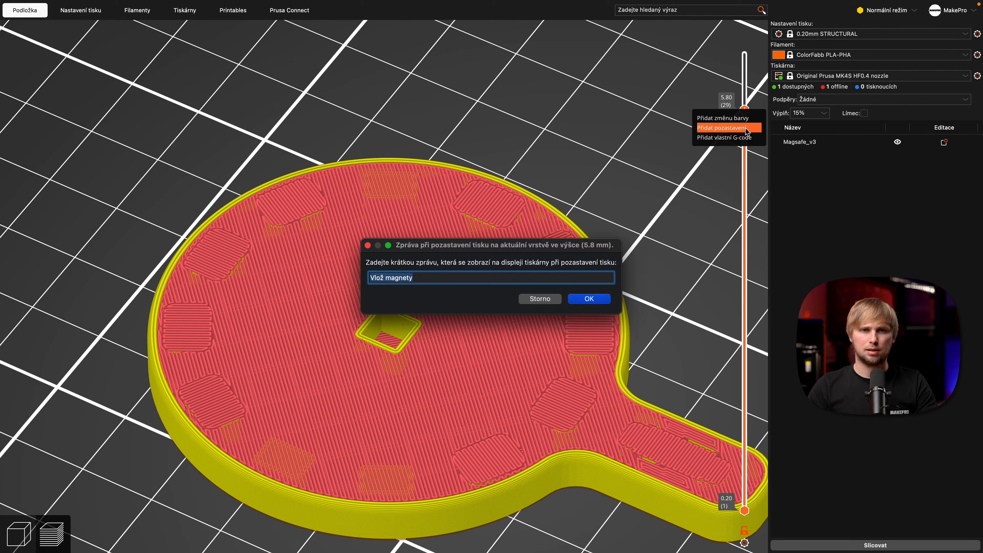
left_click(594, 300)
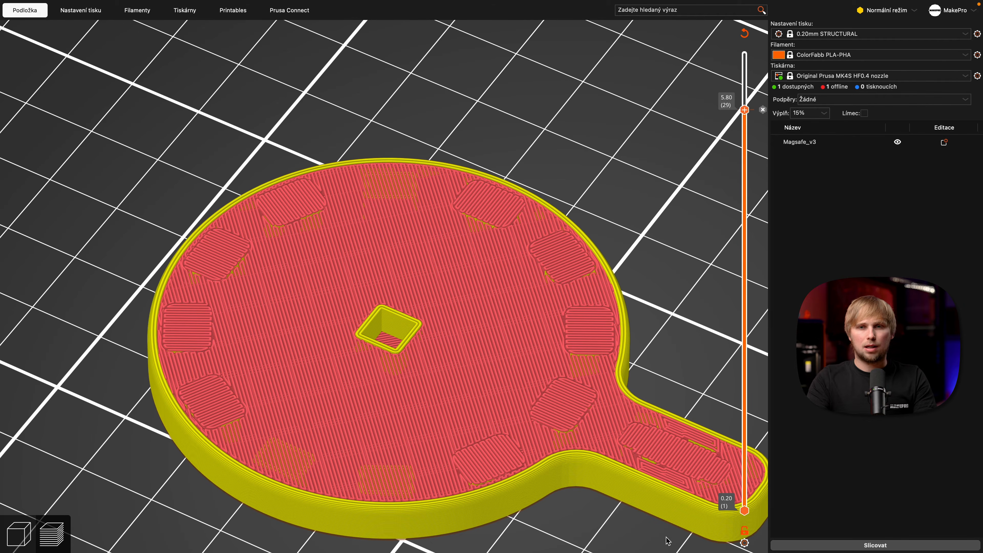
left_click(849, 546)
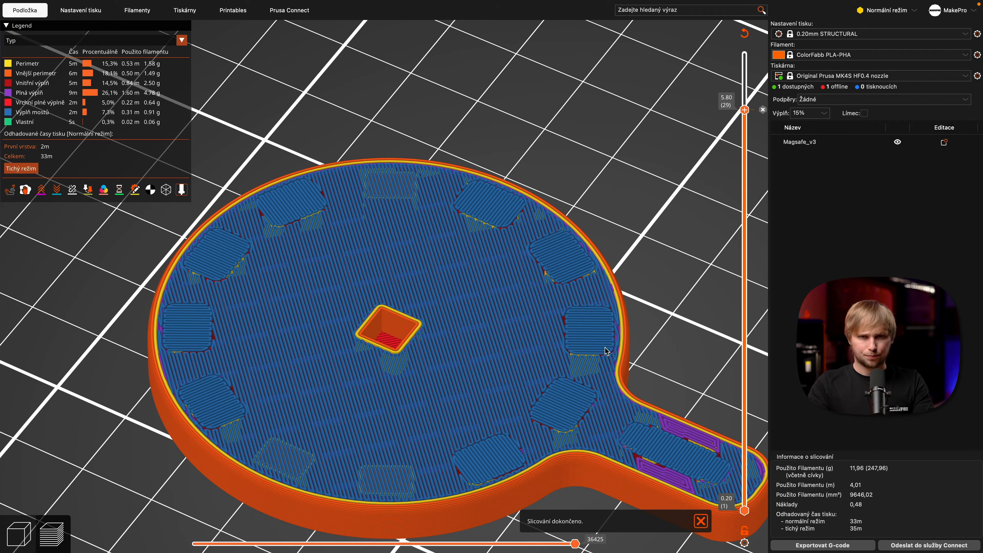
left_click_drag(745, 110, 750, 49)
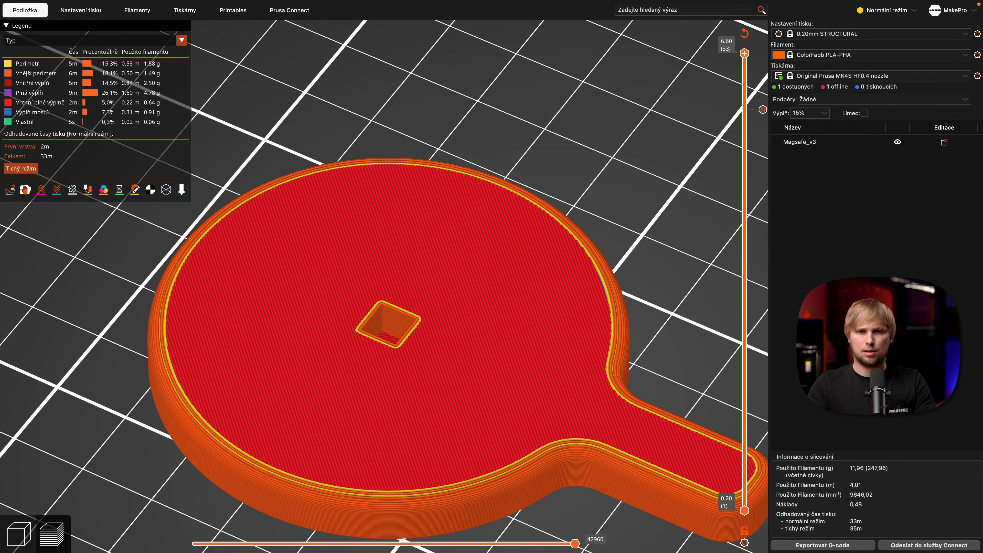
- Send the sliced G-code to Prusa Connect and add it to the print queue of the MakePro_Mk4_2 printer
left_click(953, 545)
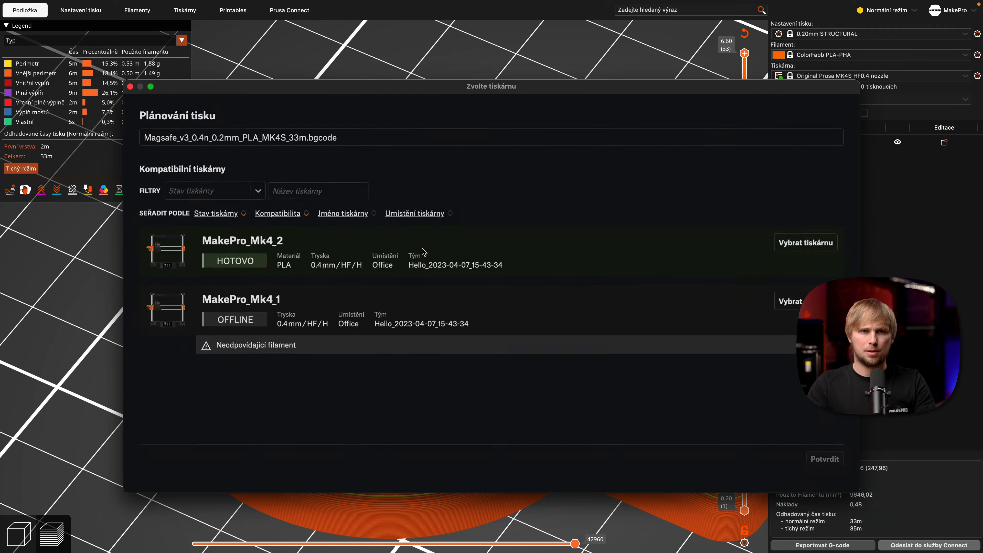
left_click(837, 250)
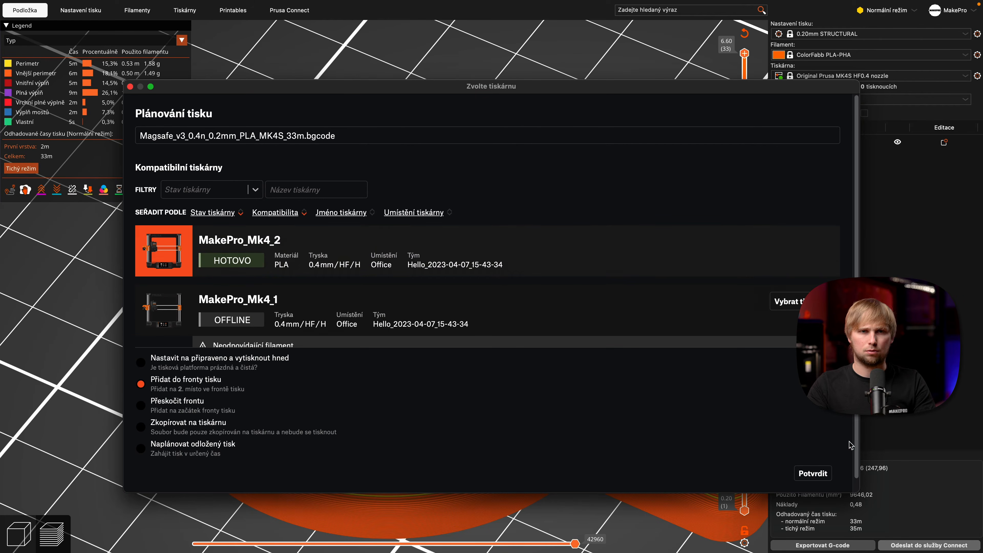
left_click(813, 474)
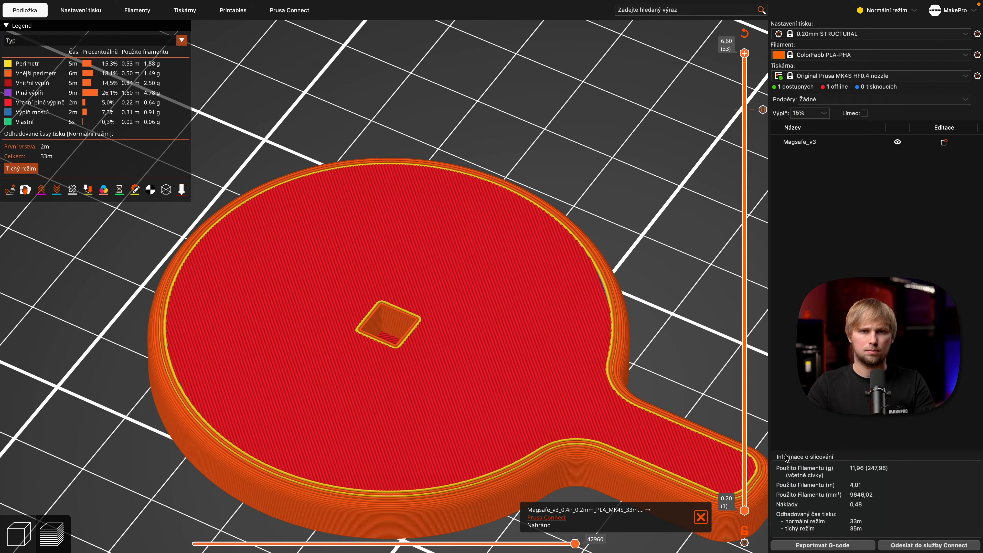
left_click(700, 518)
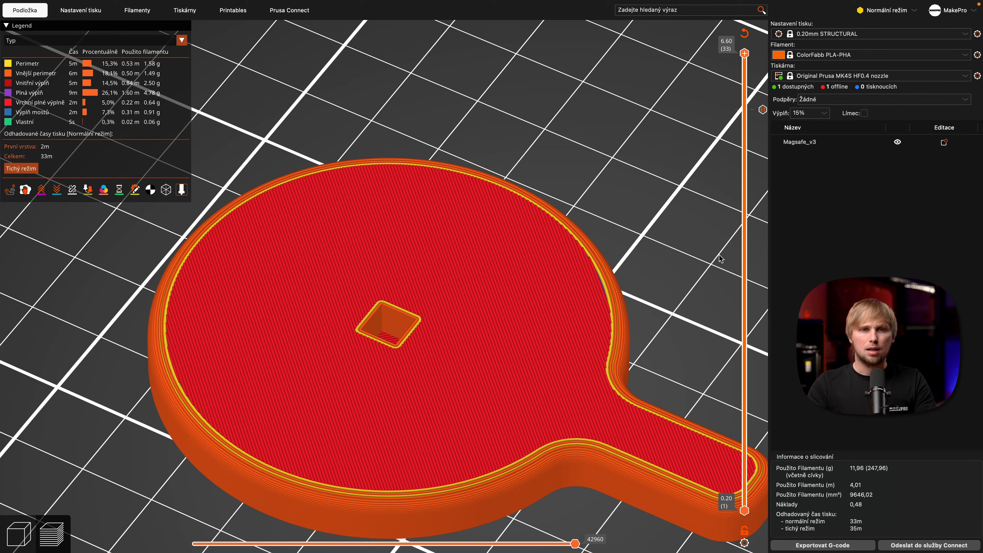
- Remove the Magsafe_v3 model from the bed and import "Držák volantu_obě velikosti v2.3mf" from the Downloads folder
left_click_drag(747, 56, 749, 114)
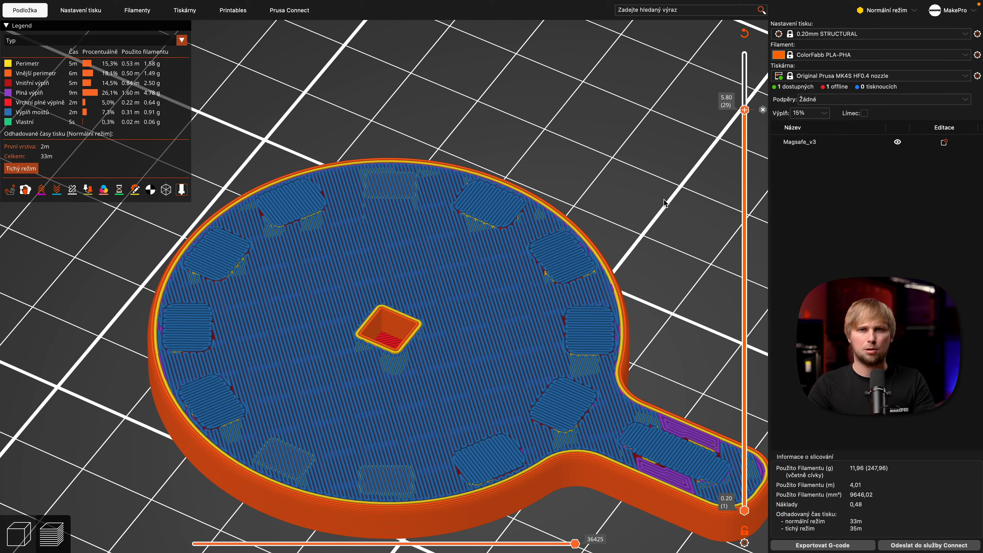
left_click(19, 534)
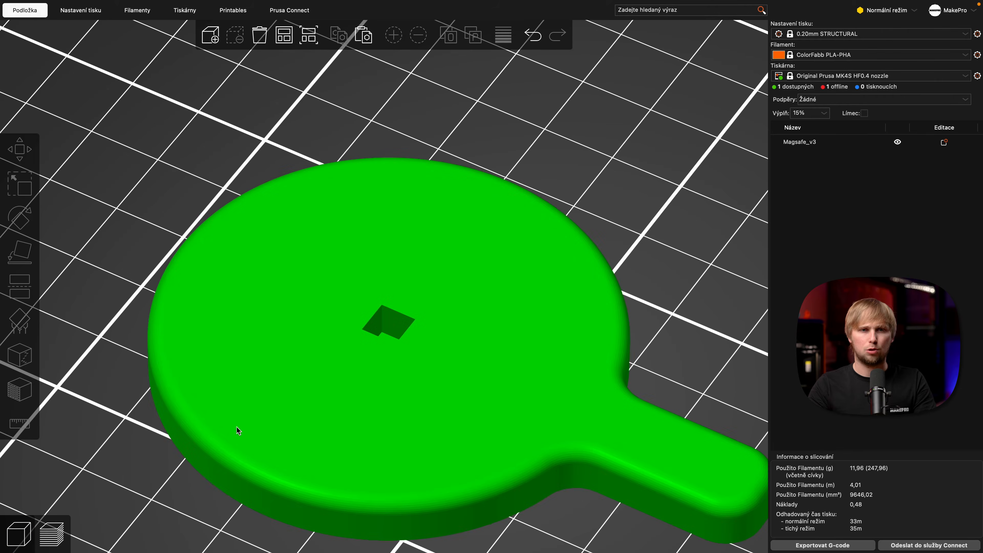
key("Delete")
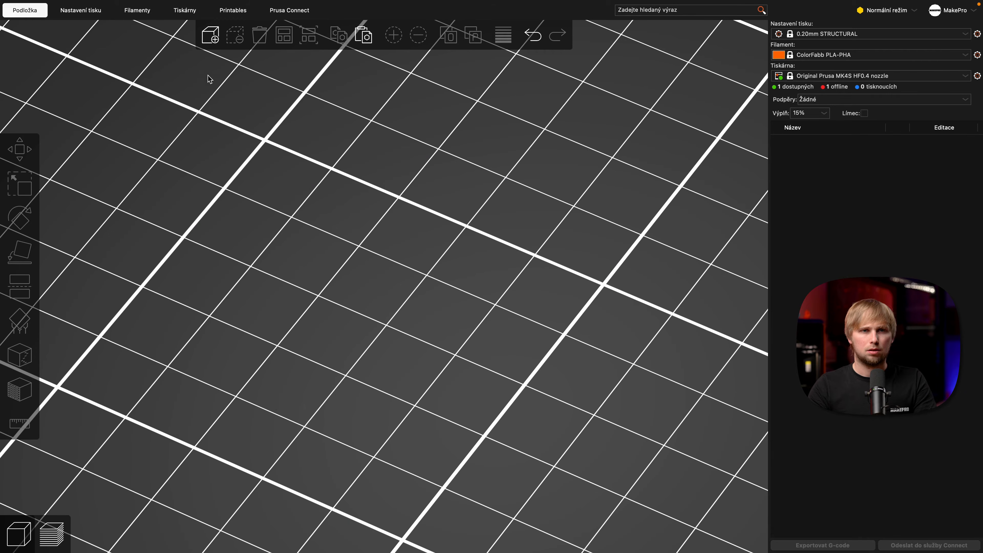
left_click(210, 35)
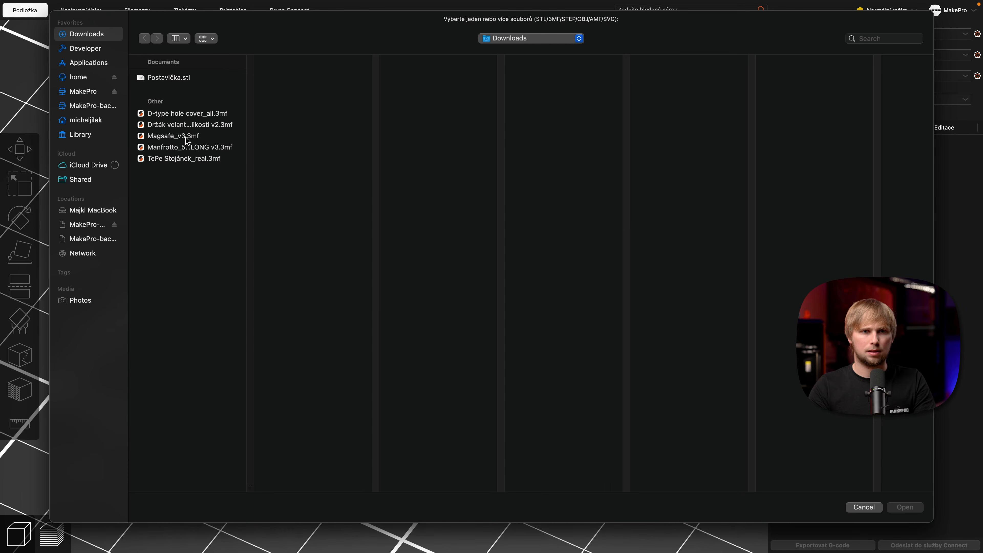
left_click(185, 127)
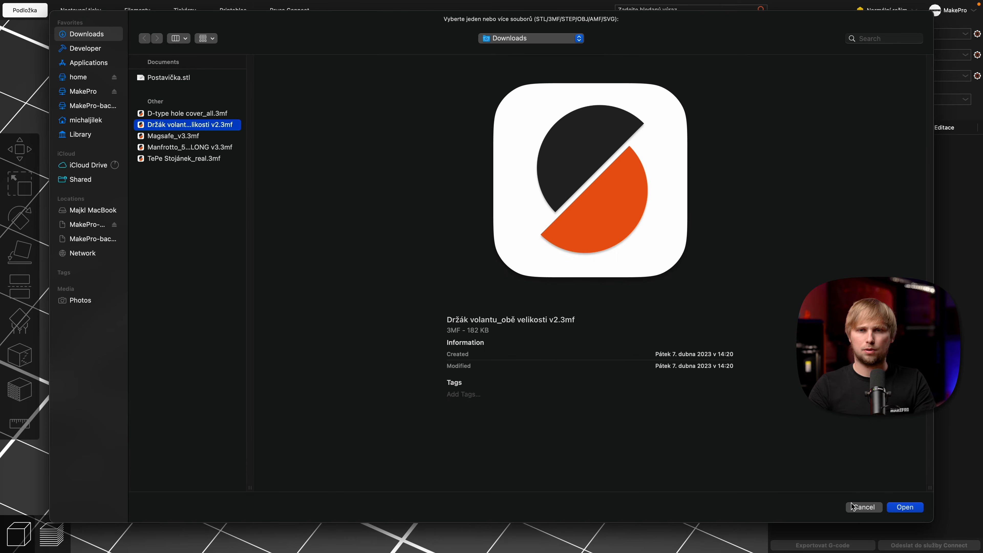
left_click(913, 510)
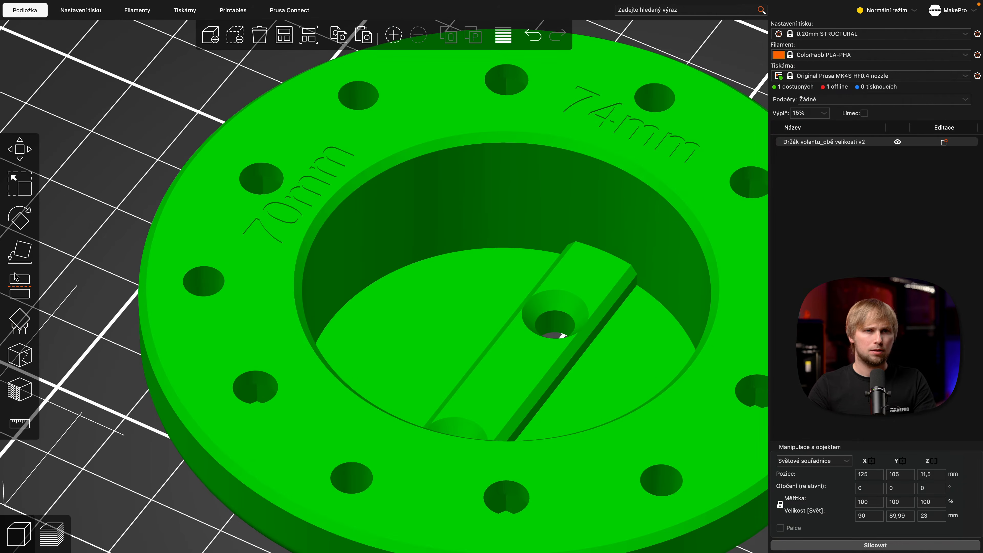
- Place the holder with its engraved 70mm/74mm flange face on the bed and slice it
left_click(17, 264)
left_click(423, 273)
left_click(196, 156)
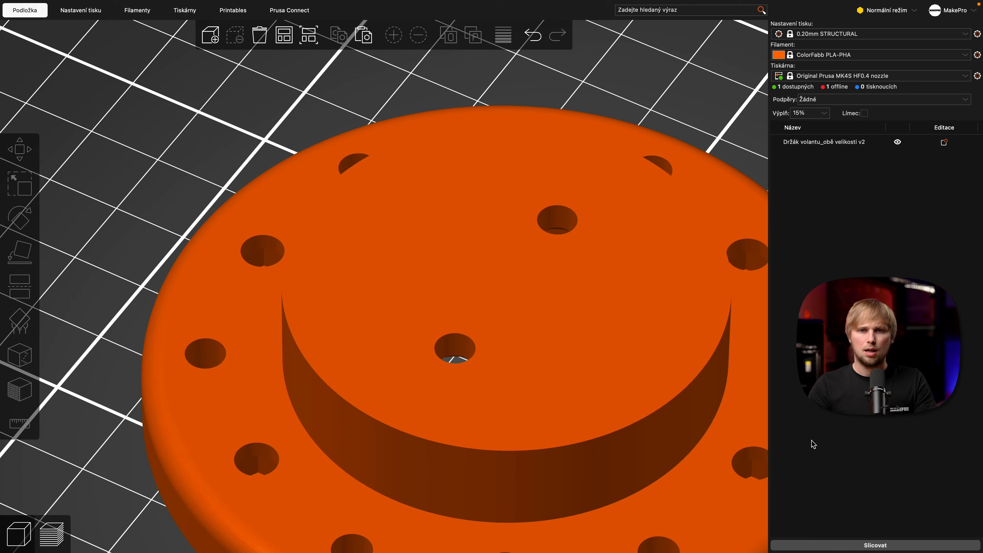
left_click(876, 546)
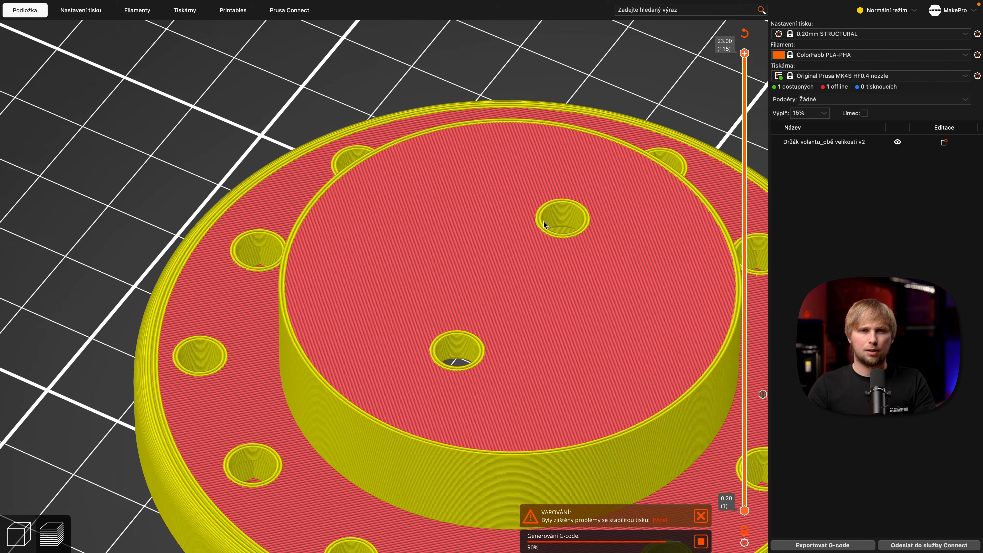
scroll(544, 224, "up", 3)
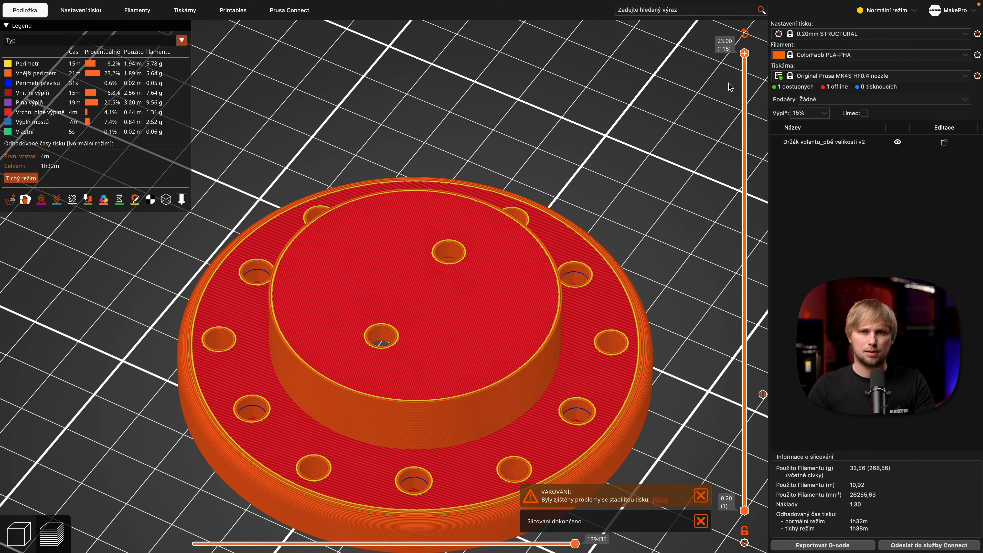
- Inspect the hexagonal nut pockets at layer 33 (6.60 mm) and the bridging over them at layer 39 (7.80 mm) up close
left_click_drag(755, 57, 754, 383)
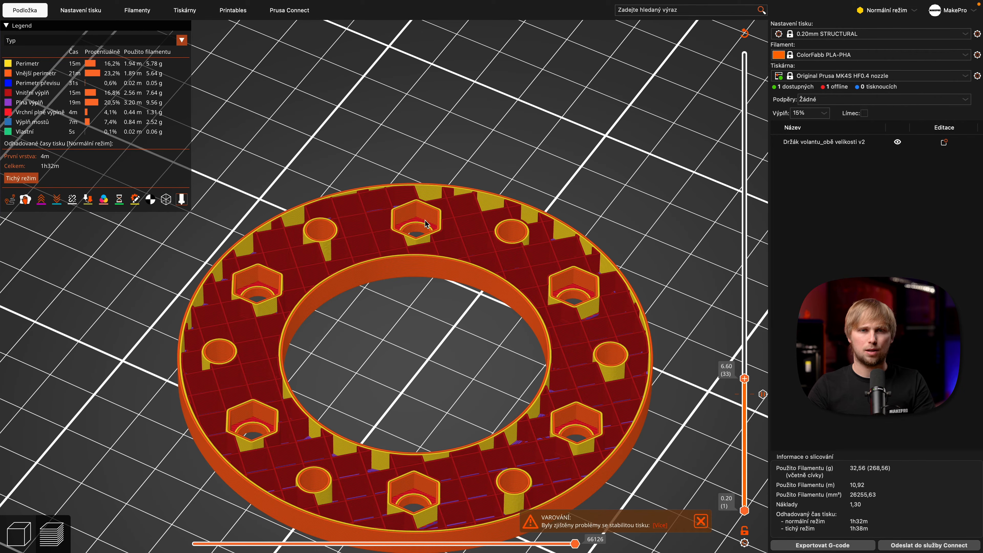
left_click_drag(744, 378, 751, 356)
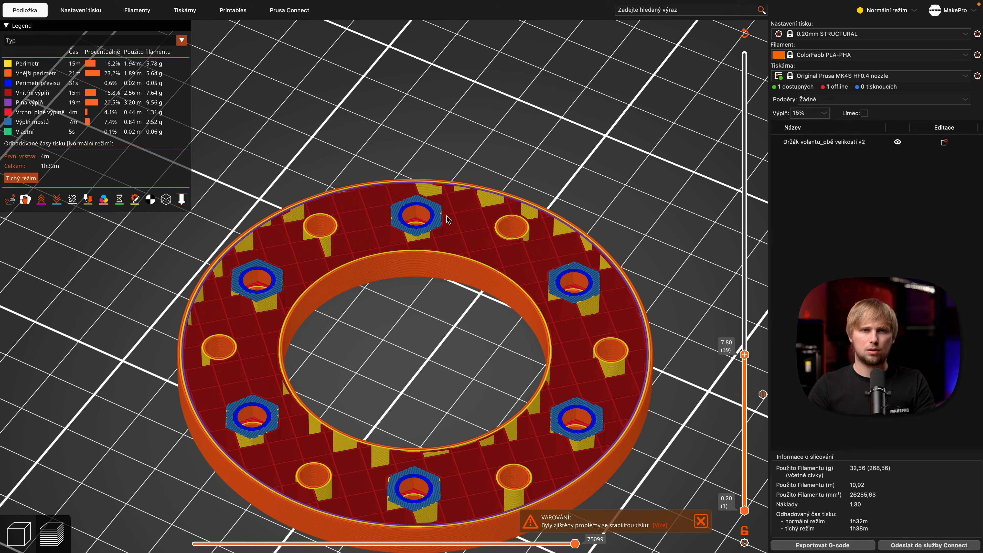
scroll(426, 212, "up", 5)
middle_click_drag(550, 297, 524, 526)
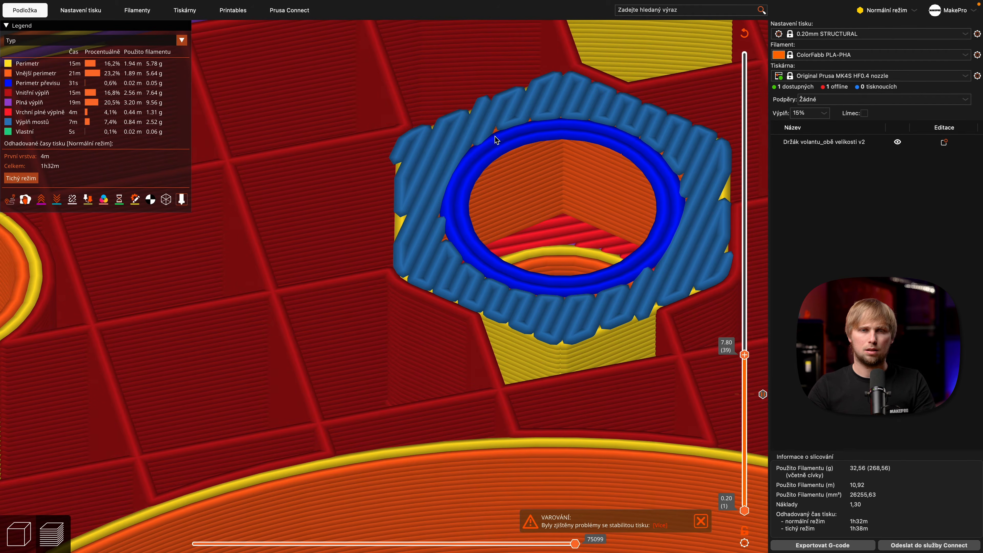
scroll(498, 140, "down", 2)
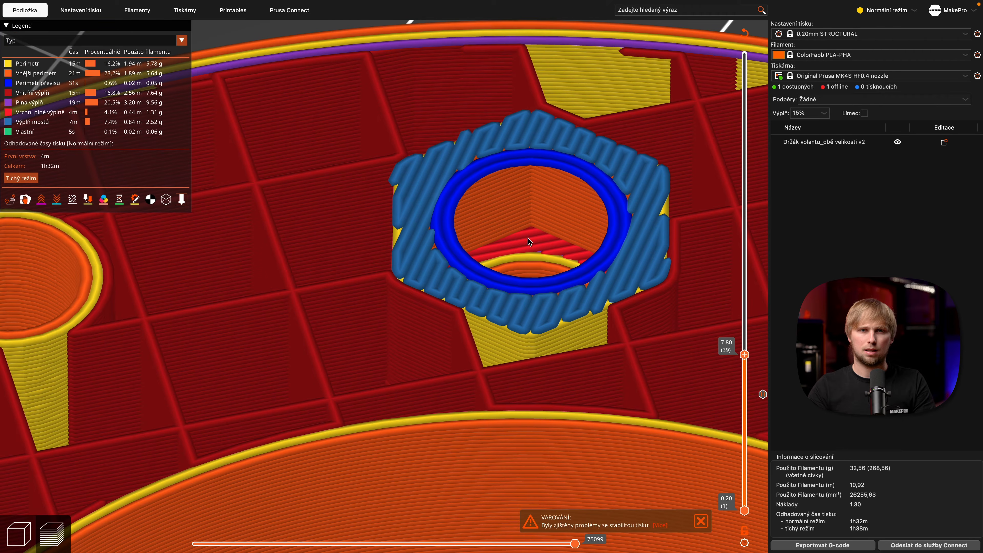
- Add a print pause at layer 39 (7.80 mm) with the message "Vl"
right_click(745, 355)
left_click(742, 375)
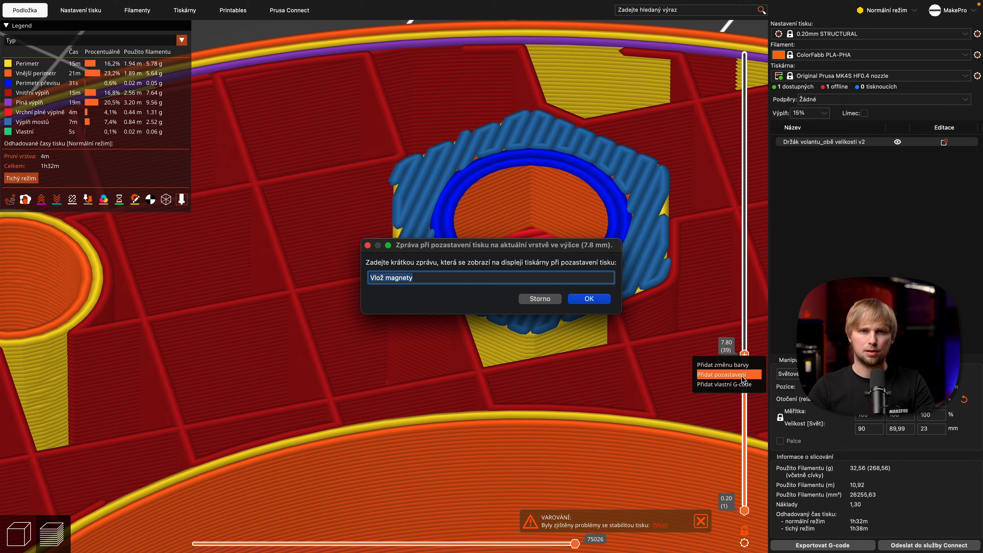
type("Vl")
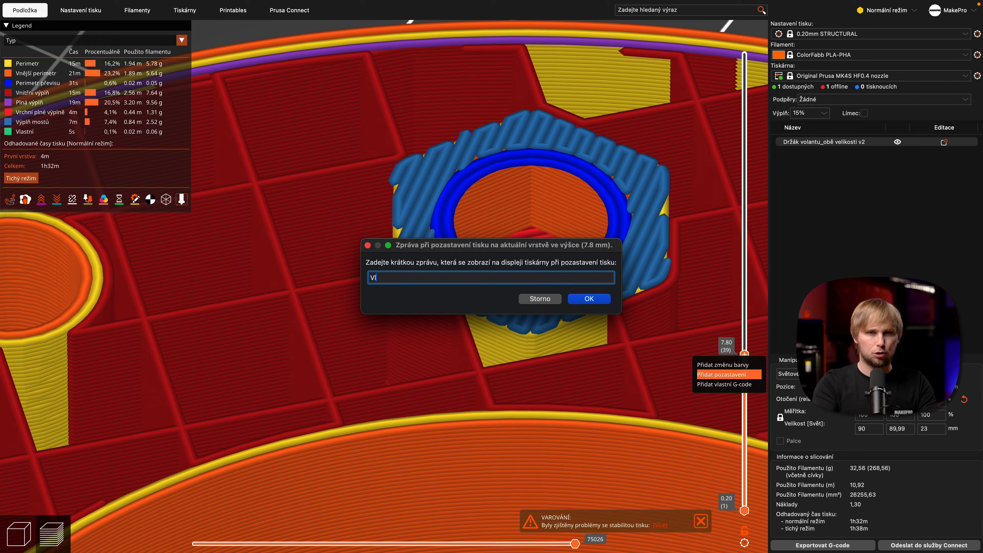
key("Return")
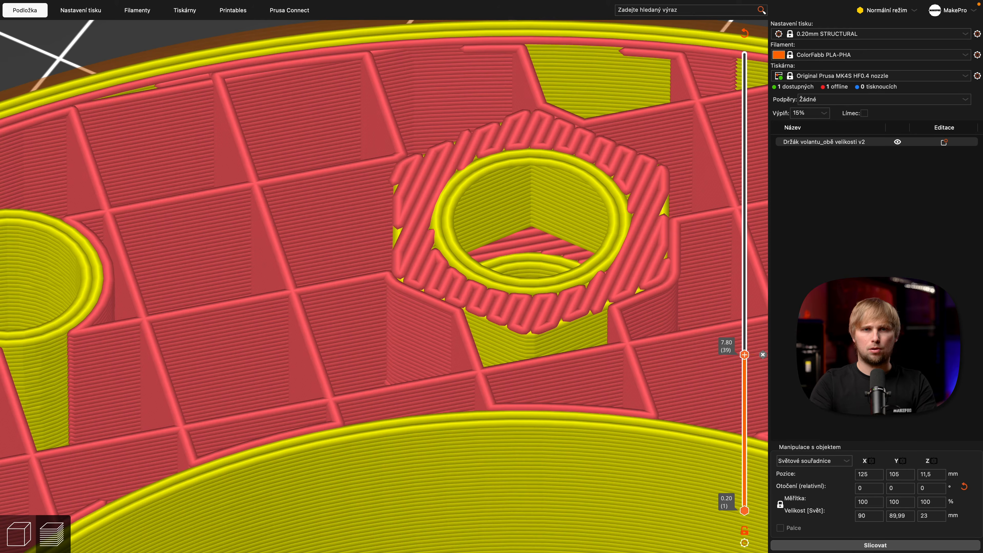
- Re-slice and check the holder up to layer 100 (20.00 mm), and delete the print pause at layer 39 (7.80 mm)
scroll(621, 487, "down", 5)
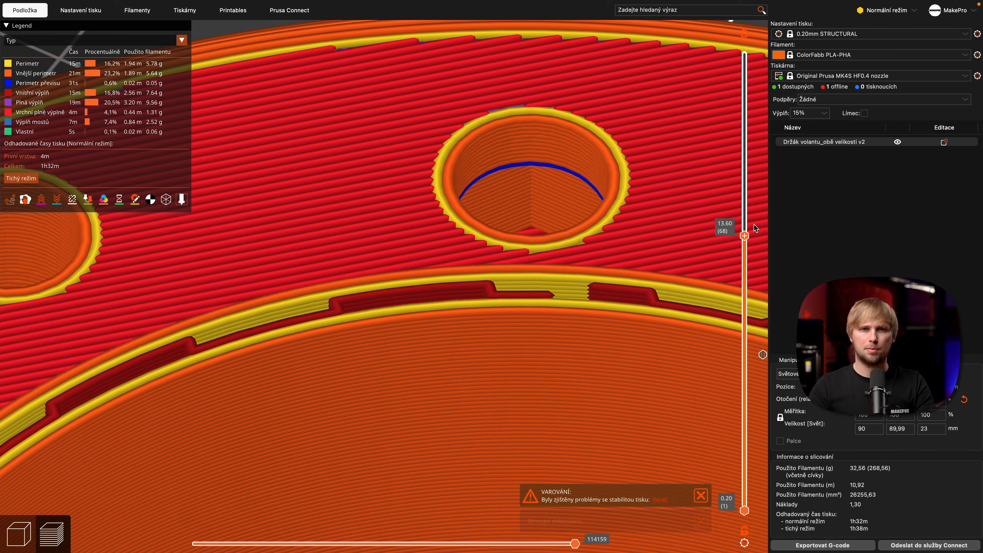
scroll(664, 318, "down", 6)
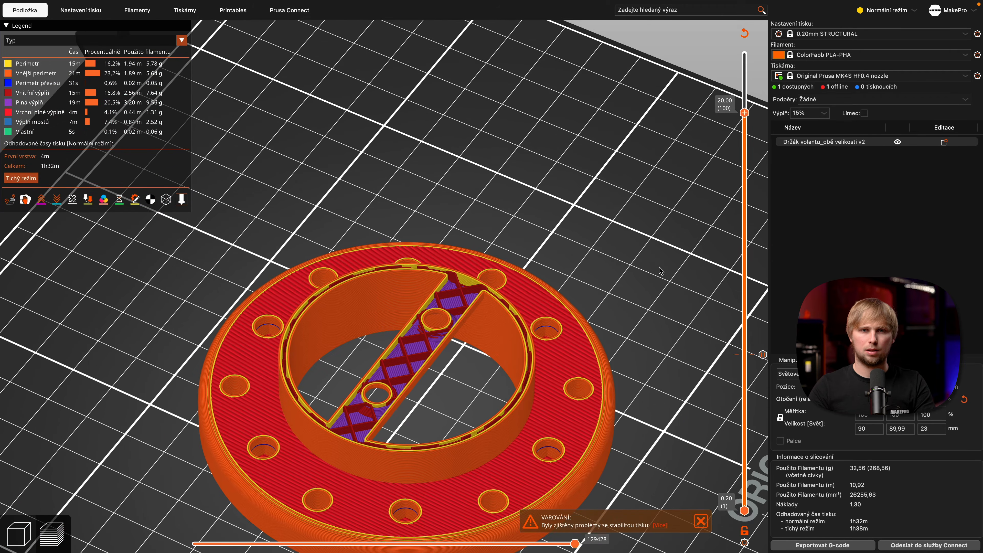
left_click_drag(752, 130, 766, 360)
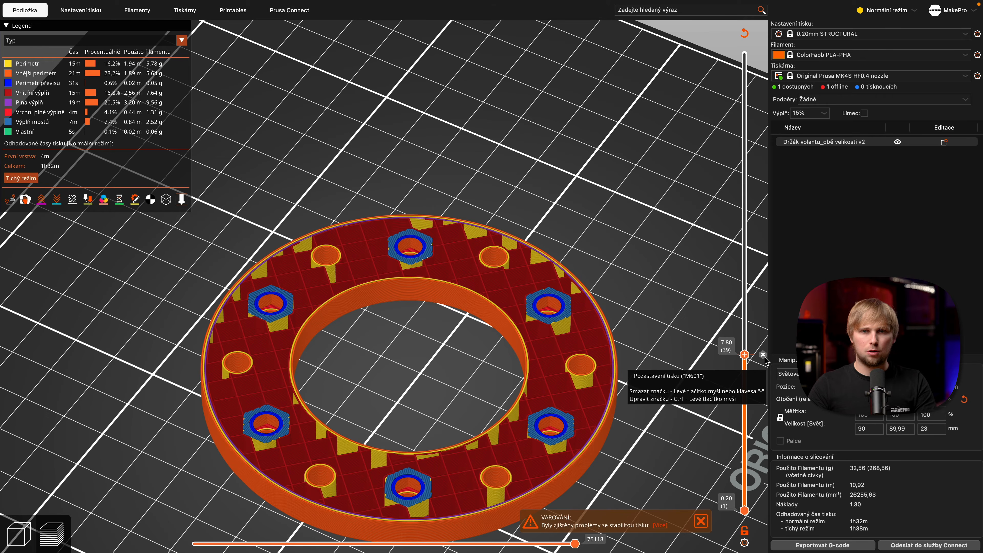
left_click(763, 355)
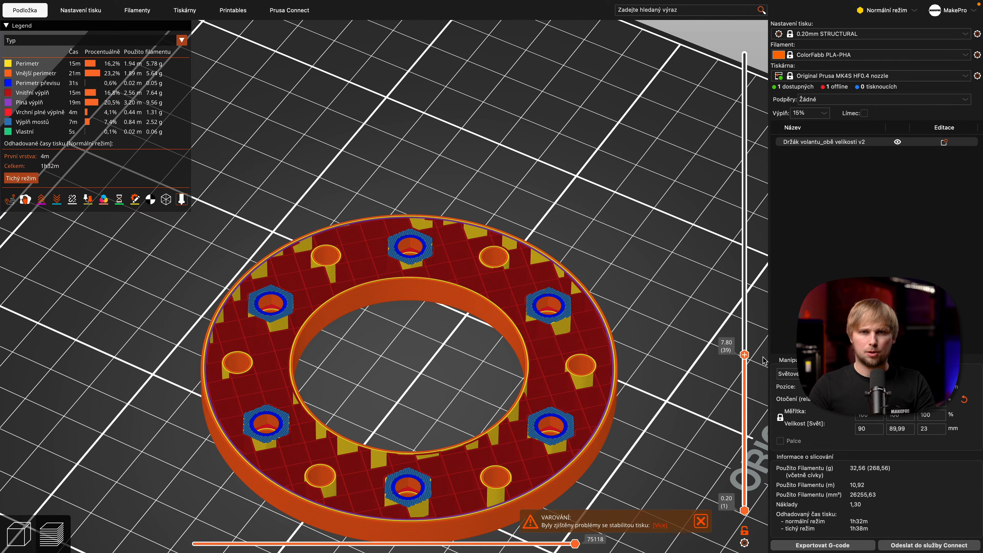
- Re-slice the holder, and try a colour change at layer 39 (7.80 mm) before deleting it again
left_click(864, 548)
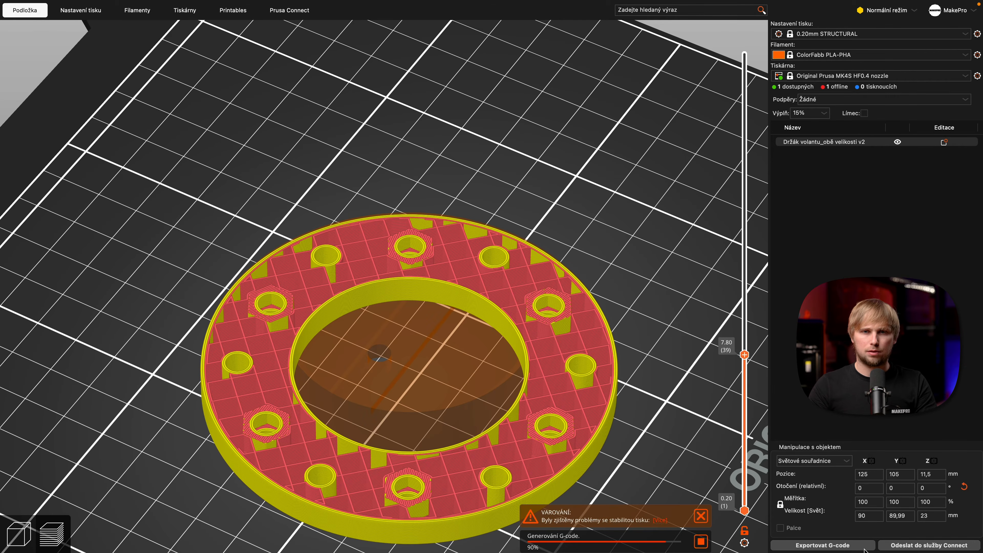
left_click(745, 355)
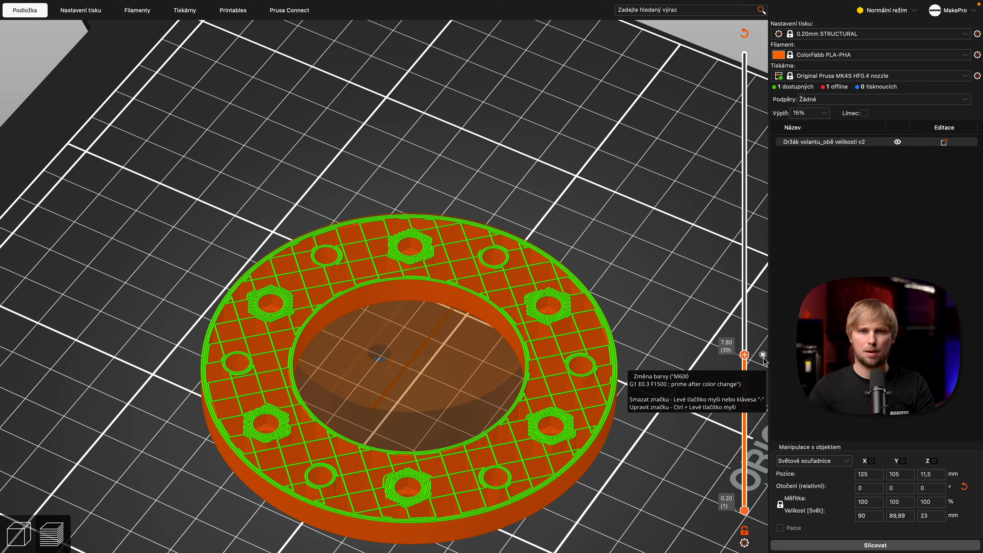
left_click(763, 355)
right_click(745, 356)
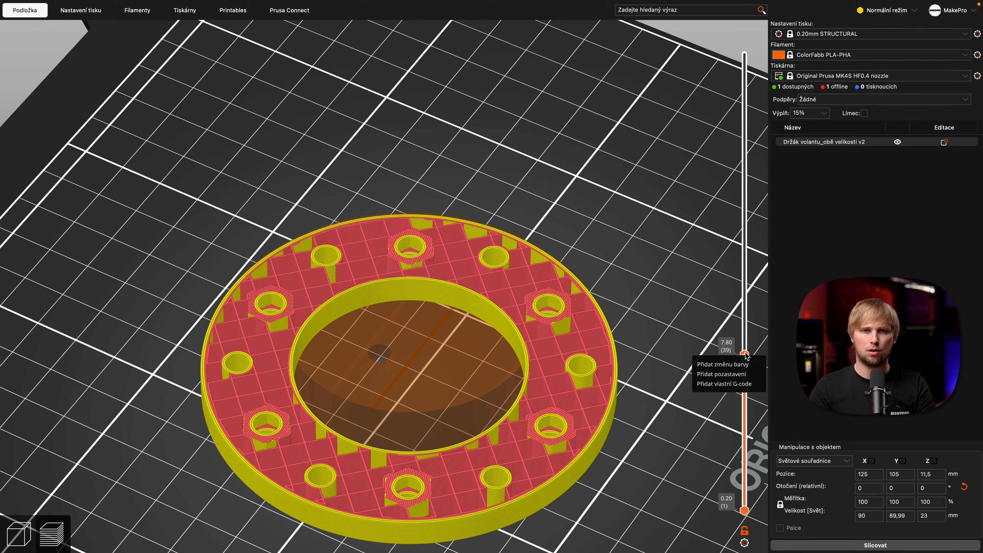
left_click(746, 353)
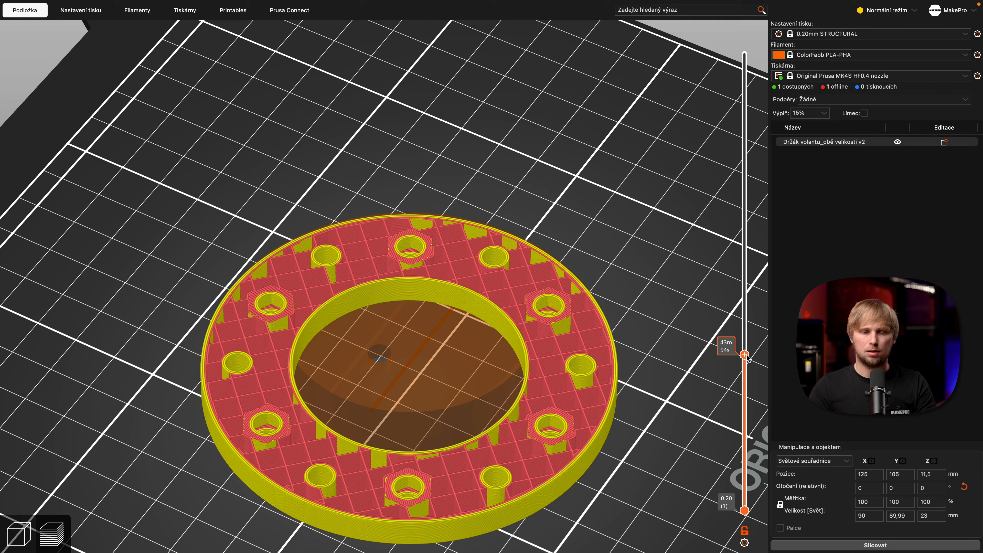
- Add a colour change at layer 39 (7.80 mm) and re-slice to preview the holder up to layer 115 (23.00 mm)
left_click(745, 355)
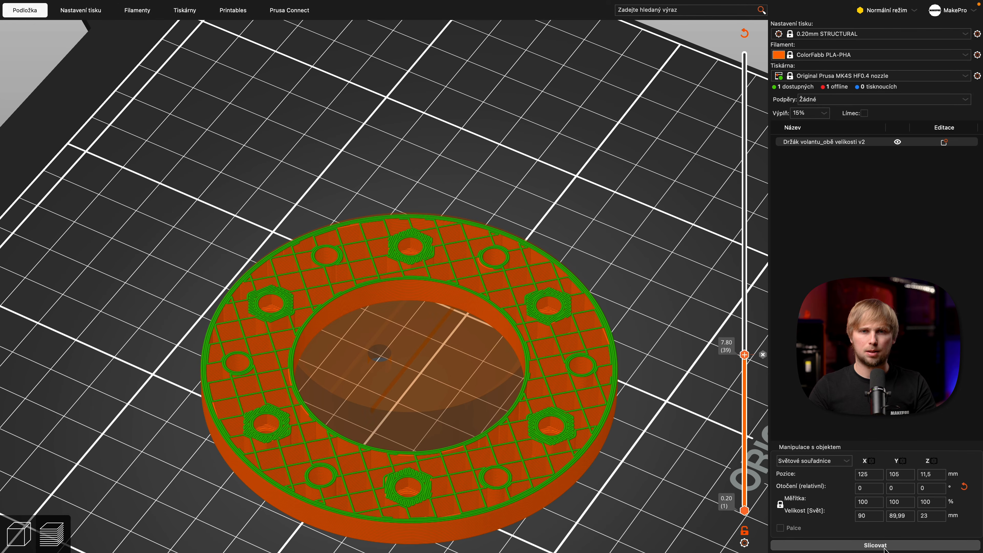
left_click(876, 545)
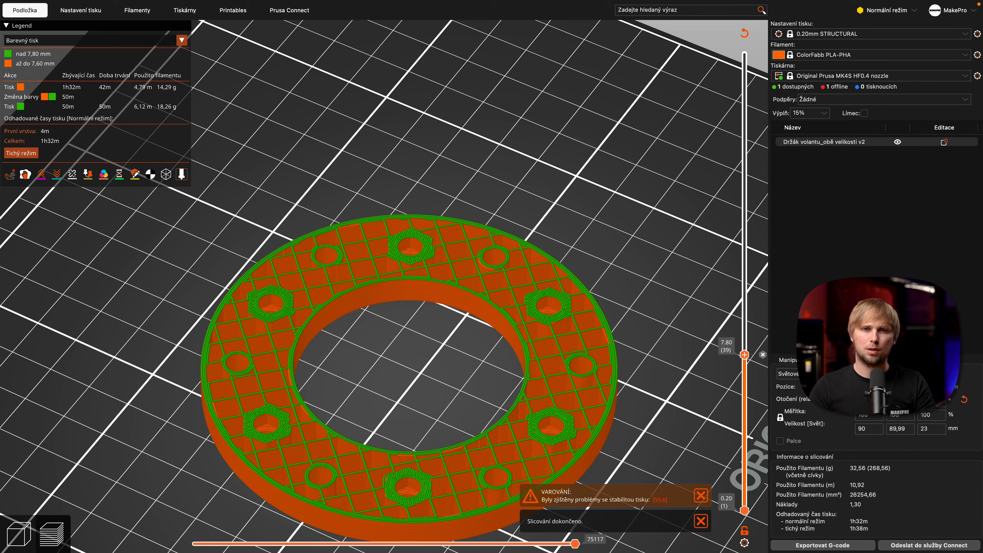
left_click_drag(745, 355, 753, 64)
left_click_drag(659, 344, 699, 288)
mouse_move(669, 347)
left_mouse_down()
mouse_move(668, 374)
mouse_move(666, 339)
left_mouse_up()
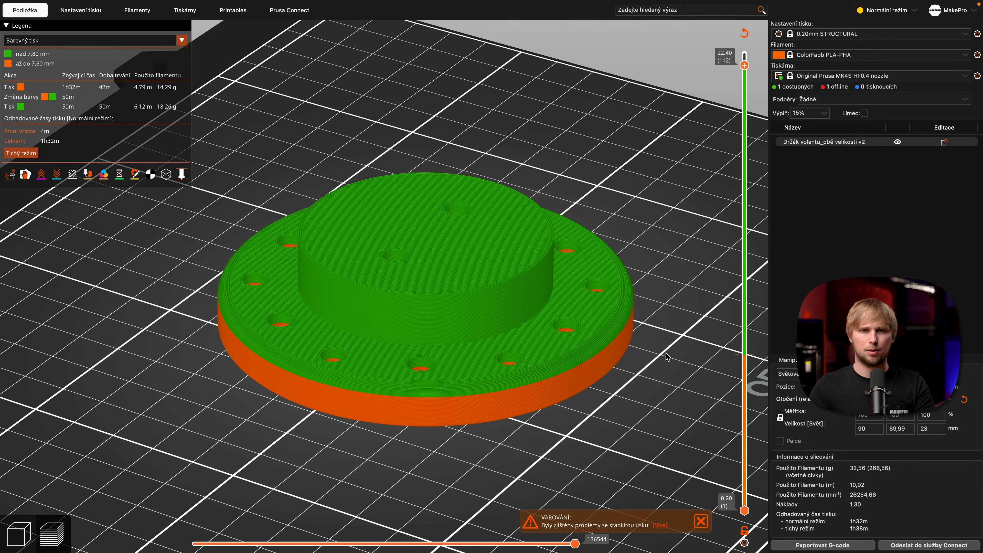
right_click_drag(666, 354, 687, 374)
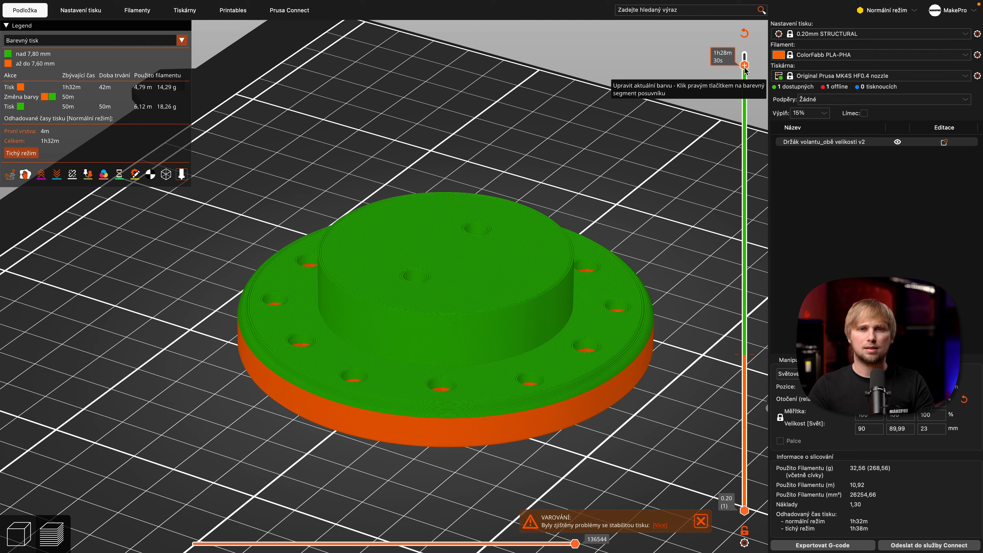
left_click_drag(746, 70, 735, 51)
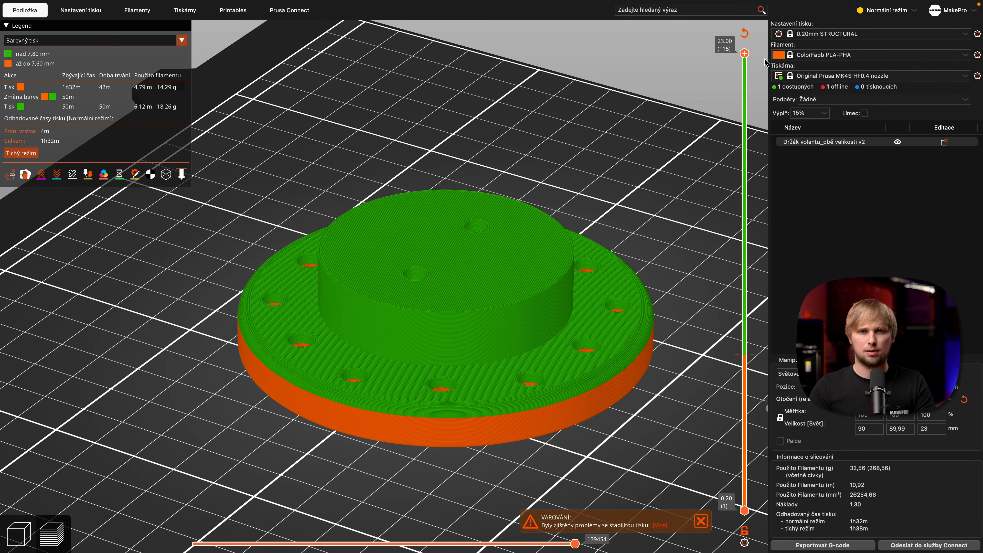
- Set the colour of the change at layer 39 (7.80 mm) to red and preview the holder up to layer 115 (23.00 mm)
left_click_drag(745, 53, 740, 355)
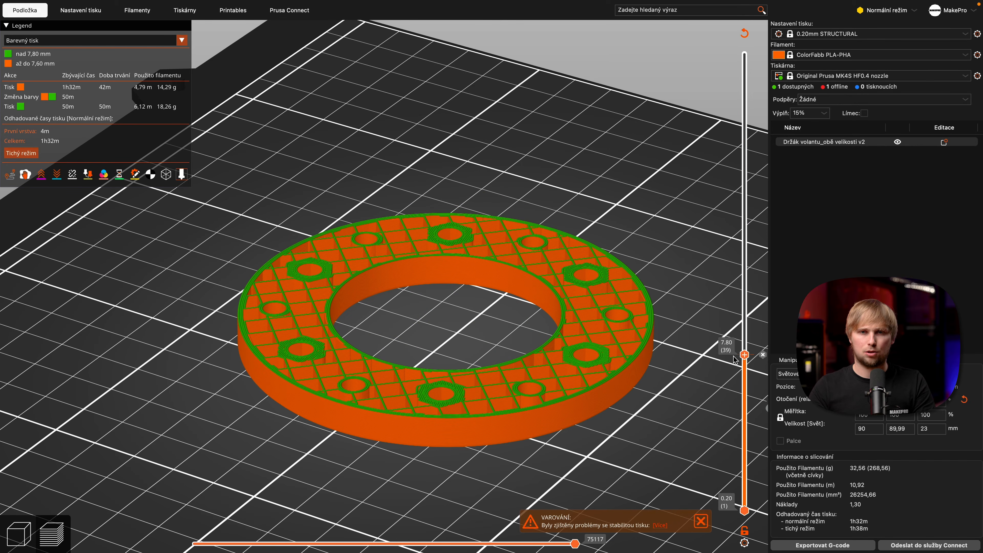
right_click(763, 356)
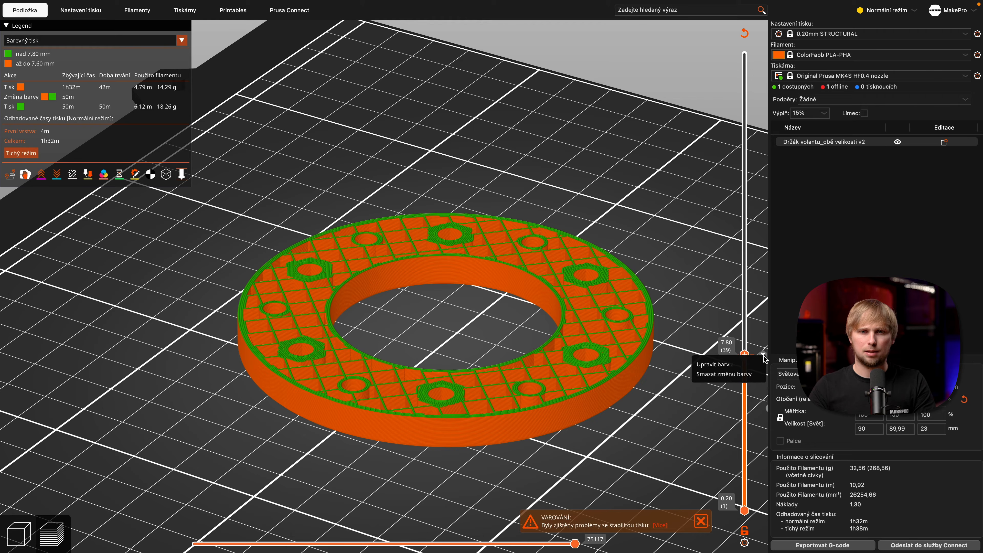
left_click(758, 364)
left_click(530, 170)
left_click_drag(531, 173, 543, 172)
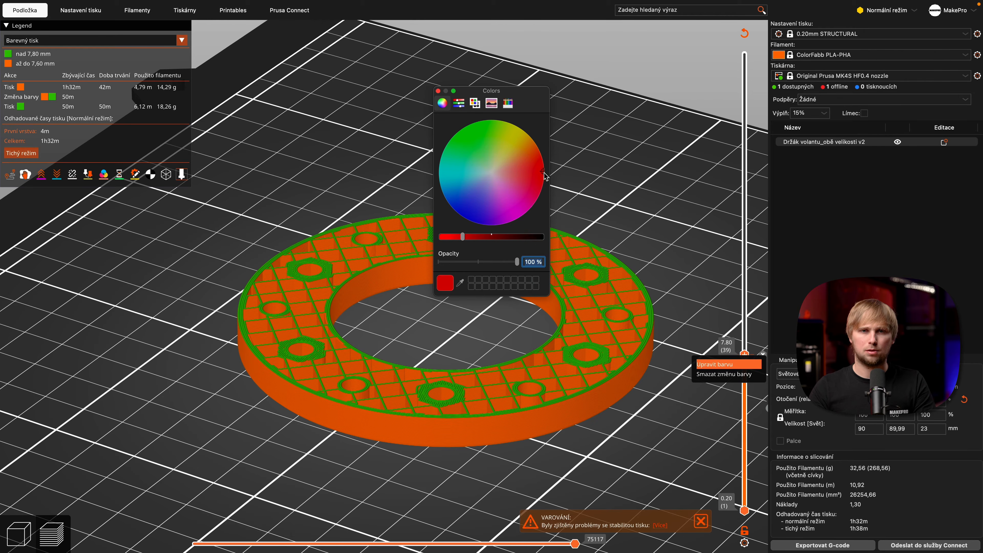
left_click(438, 91)
left_click_drag(744, 354, 744, 53)
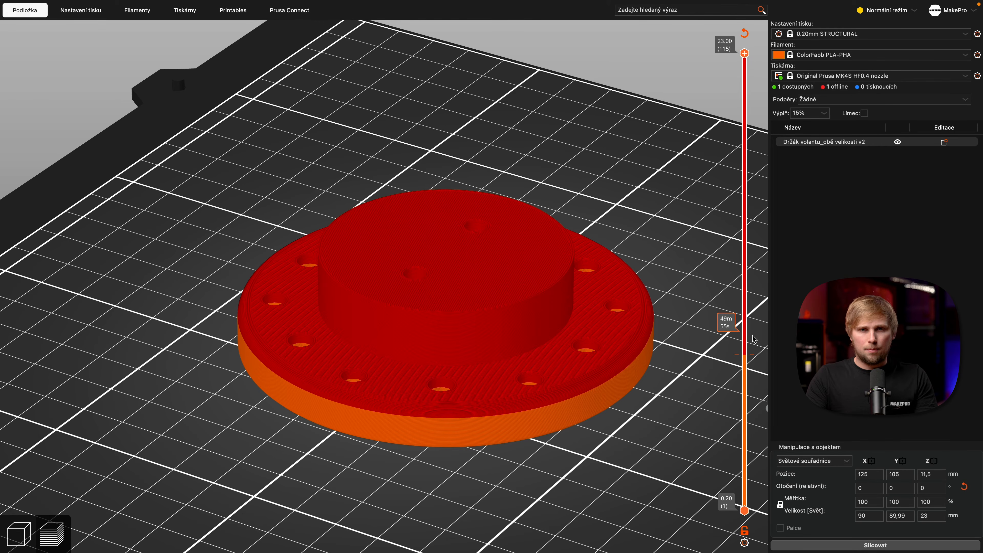
- Delete the red colour change at layer 39 (7.80 mm)
left_click_drag(747, 53, 745, 355)
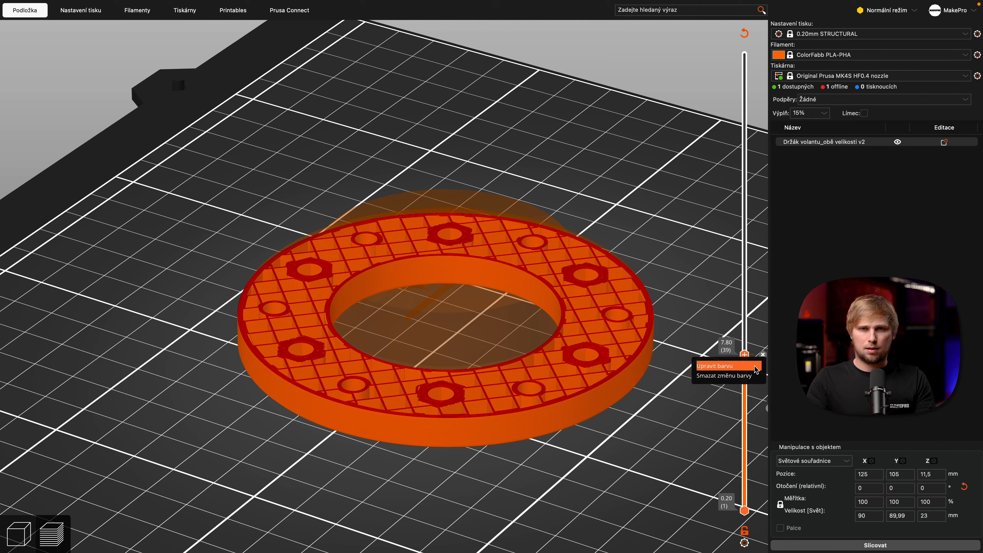
left_click(763, 355)
scroll(681, 395, "up", 8)
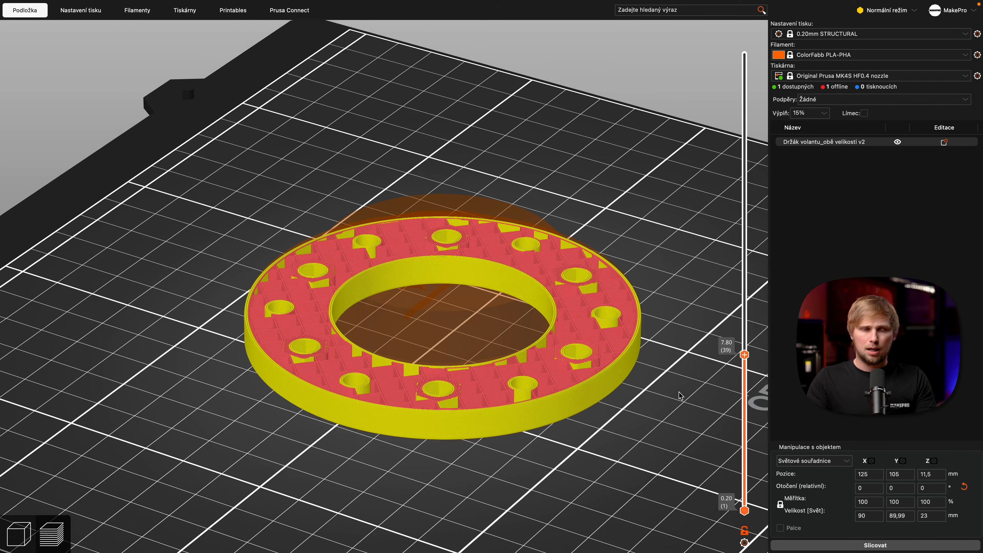
scroll(613, 306, "down", 8)
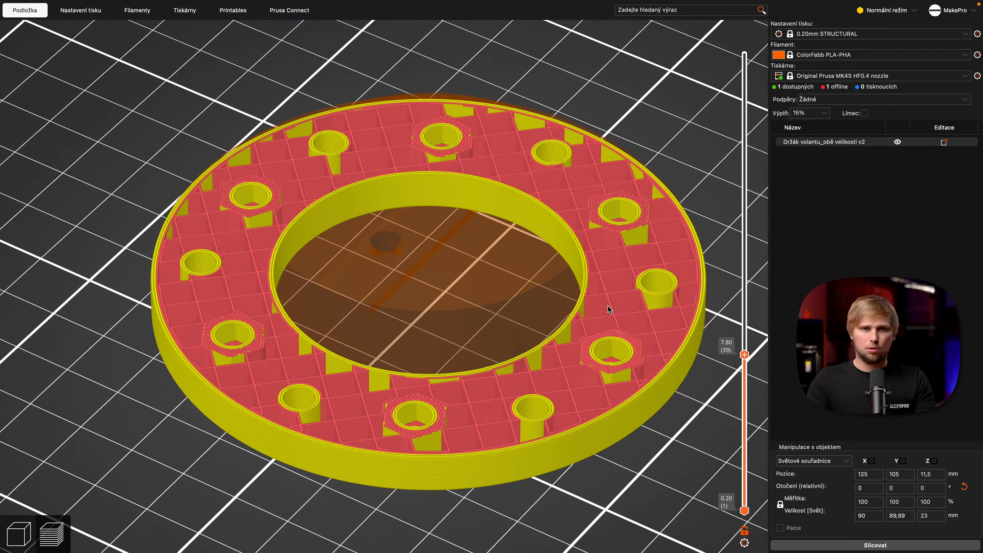
- Check the open hexagonal nut pockets at layer 36 (7.20 mm) and re-slice the holder
mouse_move(746, 356)
left_click_drag(745, 355, 751, 367)
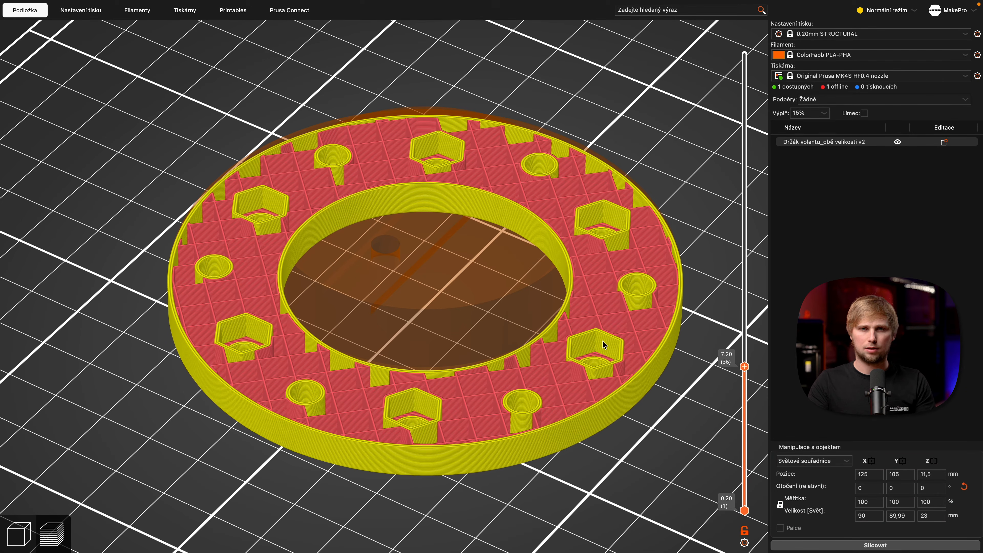
left_click(881, 545)
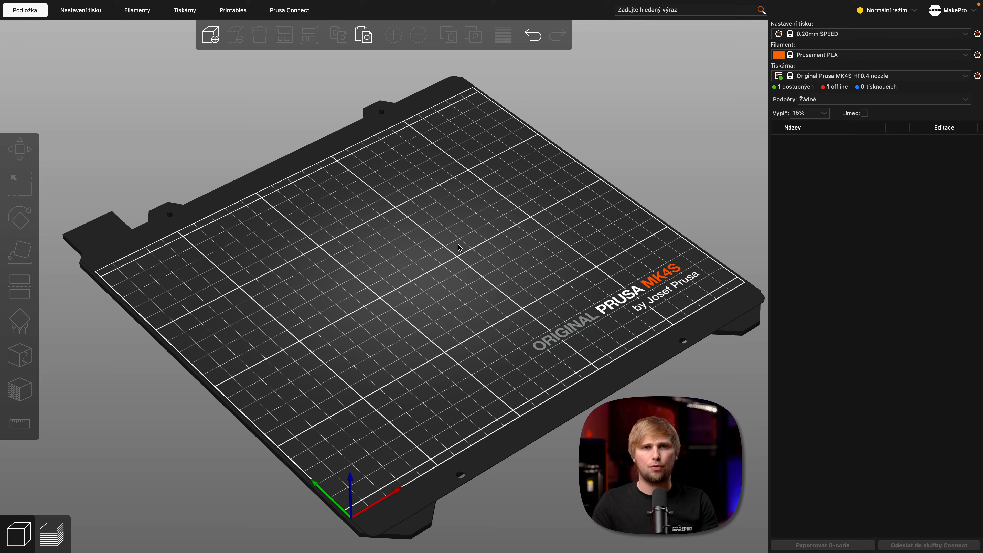
- Import Manfrotto_500PLONG v3.3mf from Downloads as a single object with multiple parts
left_click(210, 34)
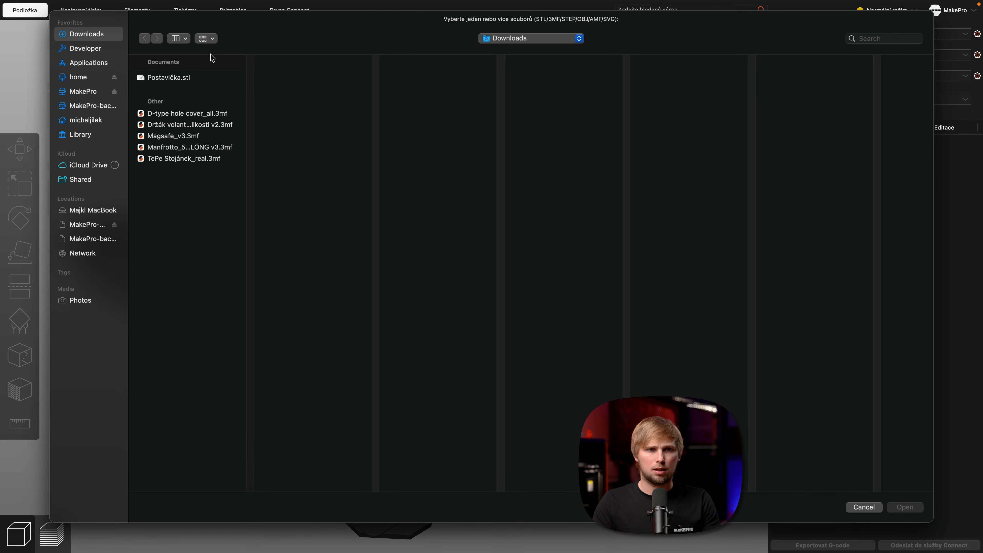
left_click(210, 149)
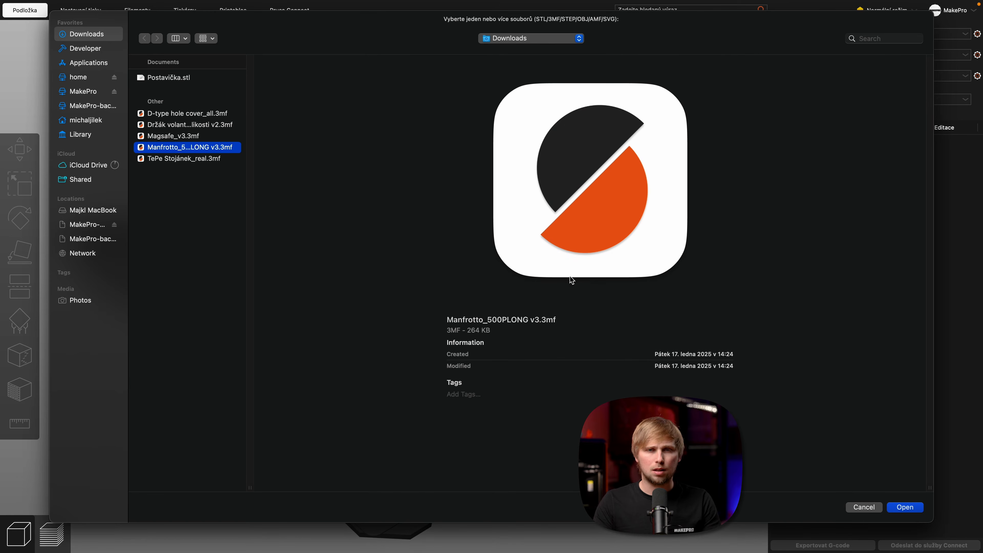
left_click(921, 509)
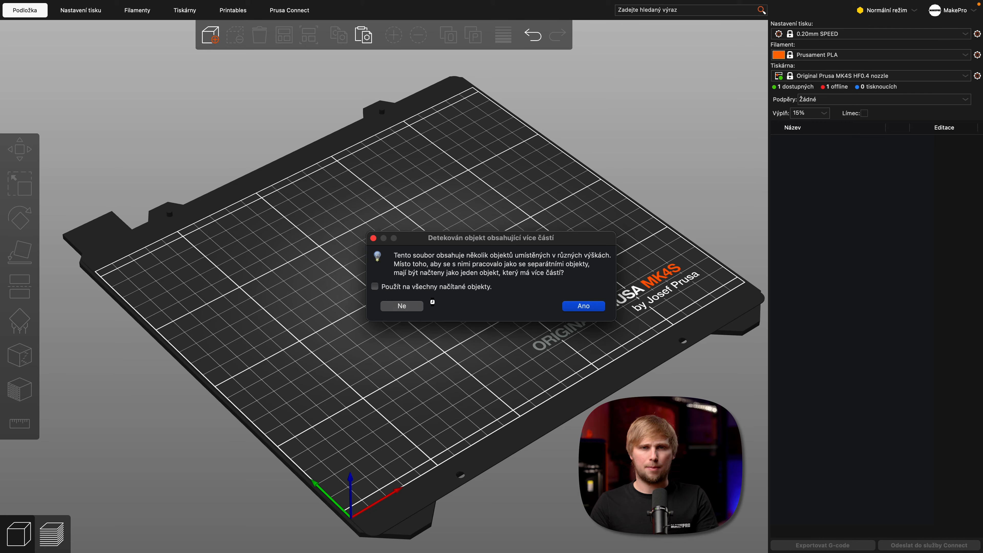
left_click(585, 306)
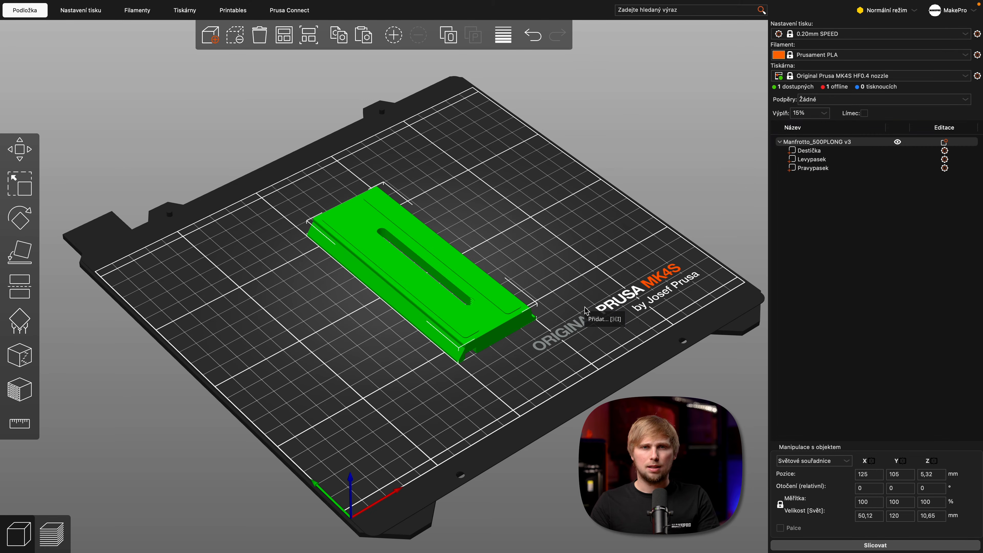
- Examine which areas of the Manfrotto_500PLONG v3 model the parts Destička, Levypasek and Pravypasek cover
left_click(842, 242)
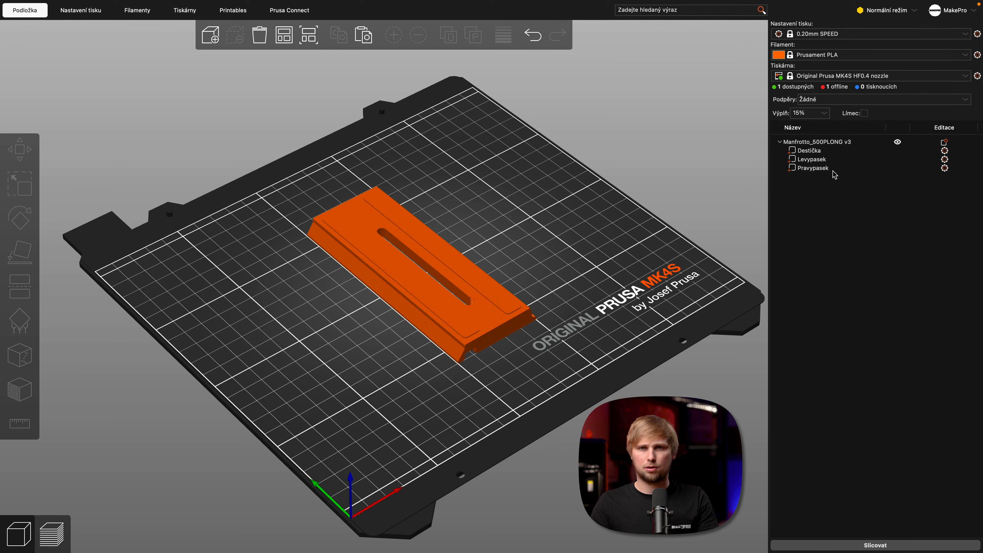
left_click(829, 144)
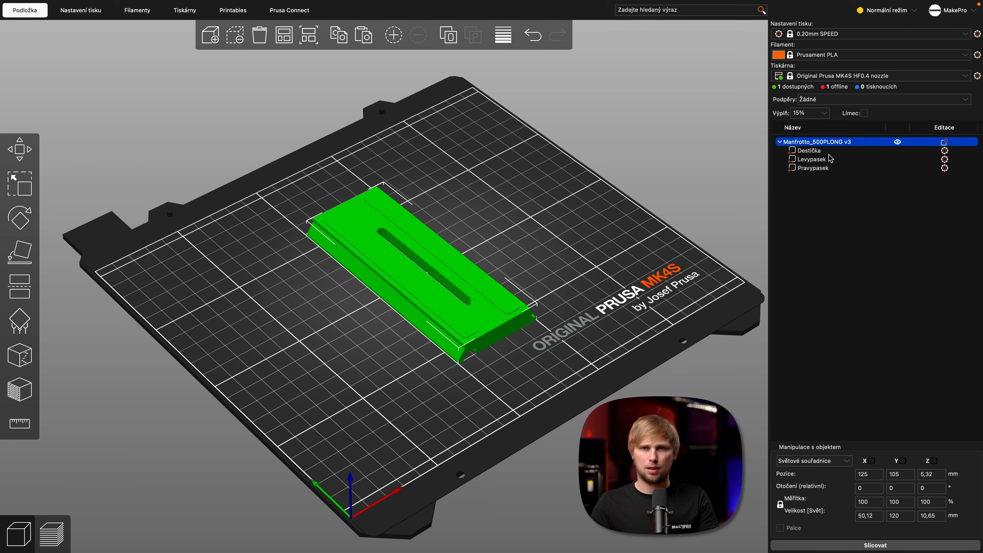
left_click(829, 154)
left_click(830, 159)
left_click(832, 169)
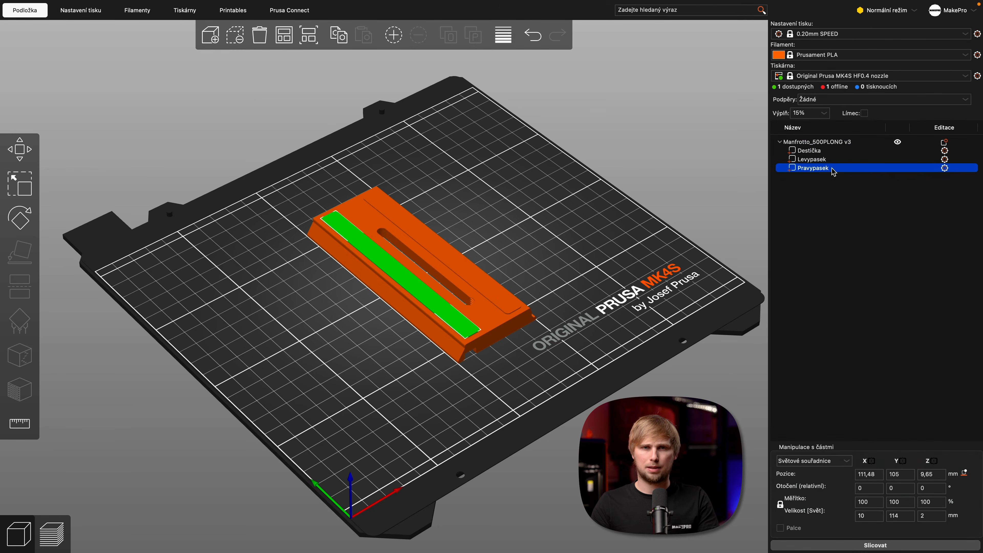
left_click(833, 159)
left_click(833, 168)
left_click(832, 159)
left_click(831, 168)
left_click(832, 159)
left_click(832, 168)
left_click(832, 160)
left_click_drag(608, 237, 610, 252)
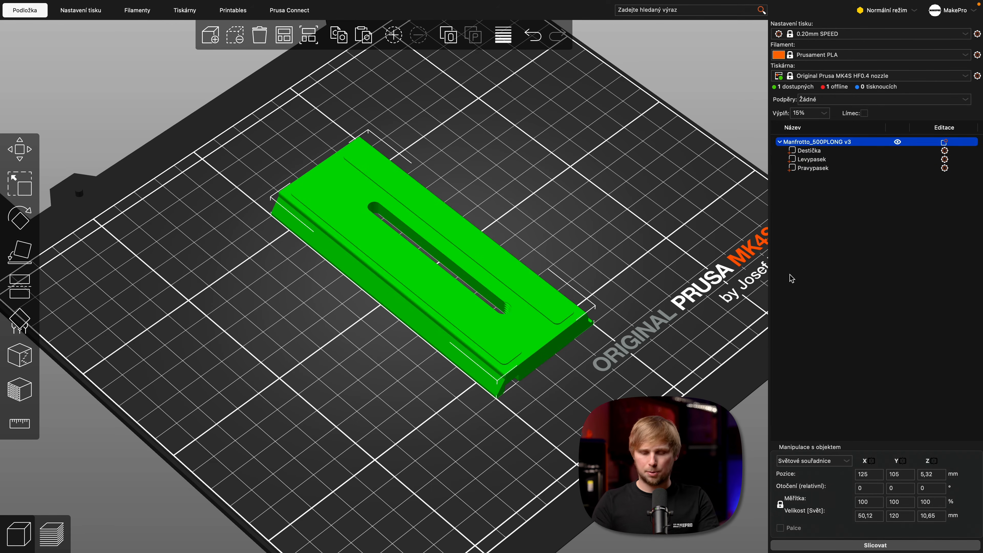
- Delete the multi-part Manfrotto_500PLONG v3 object and import Manfrotto_500PLONG v3.3mf again as separate objects
key("Delete")
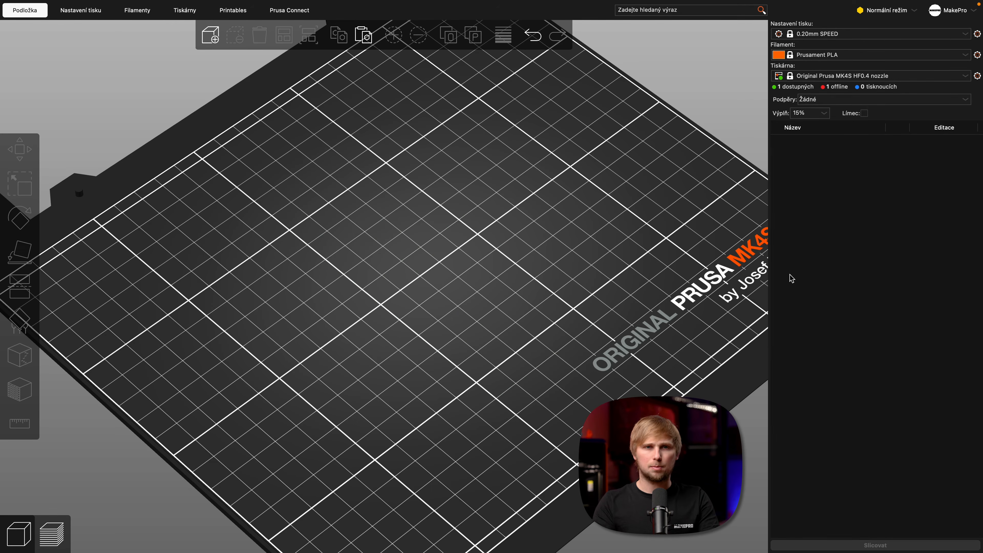
left_click(212, 36)
left_click(222, 147)
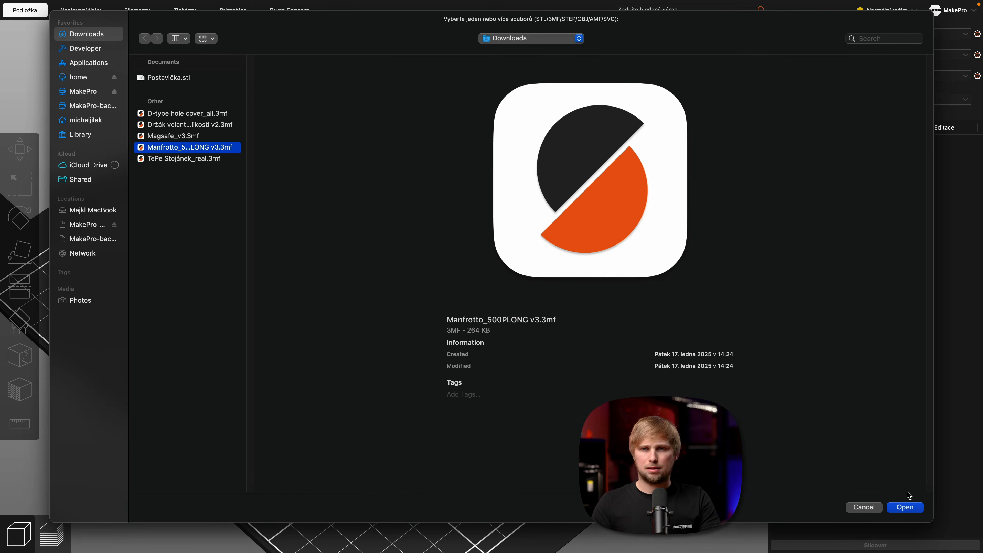
left_click(906, 507)
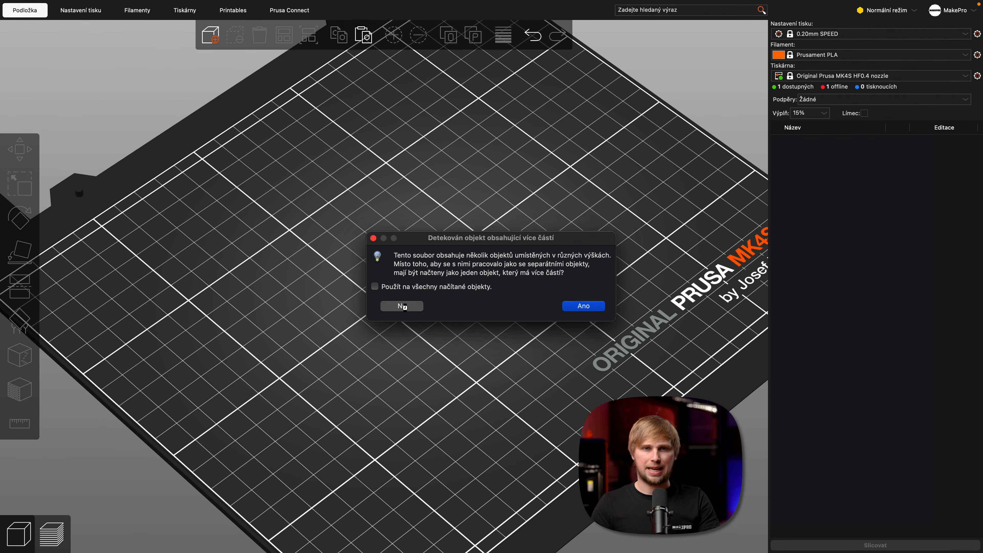
left_click(401, 306)
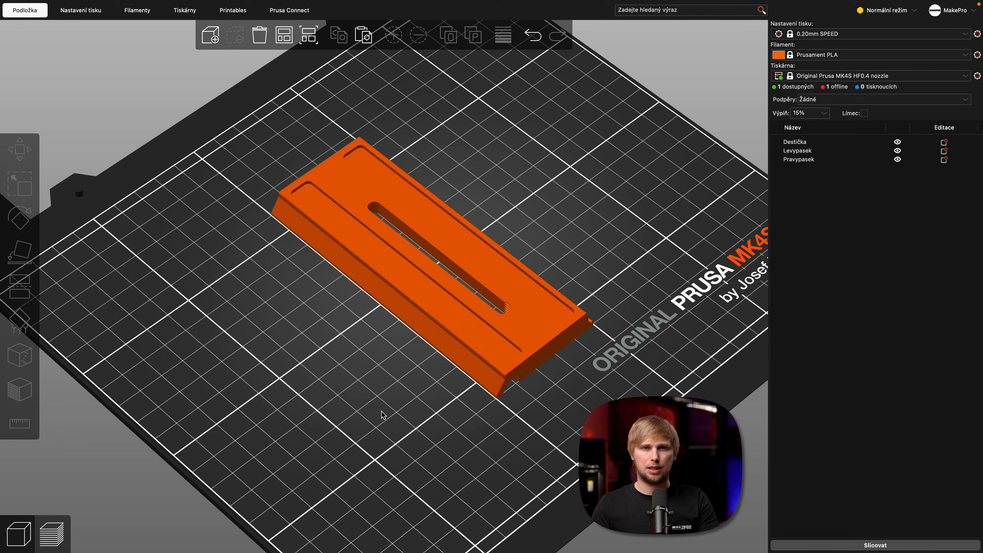
- Move Destička away from the two strips to about X 179, Y 102 and look over the three separate objects
left_click_drag(413, 308, 525, 239)
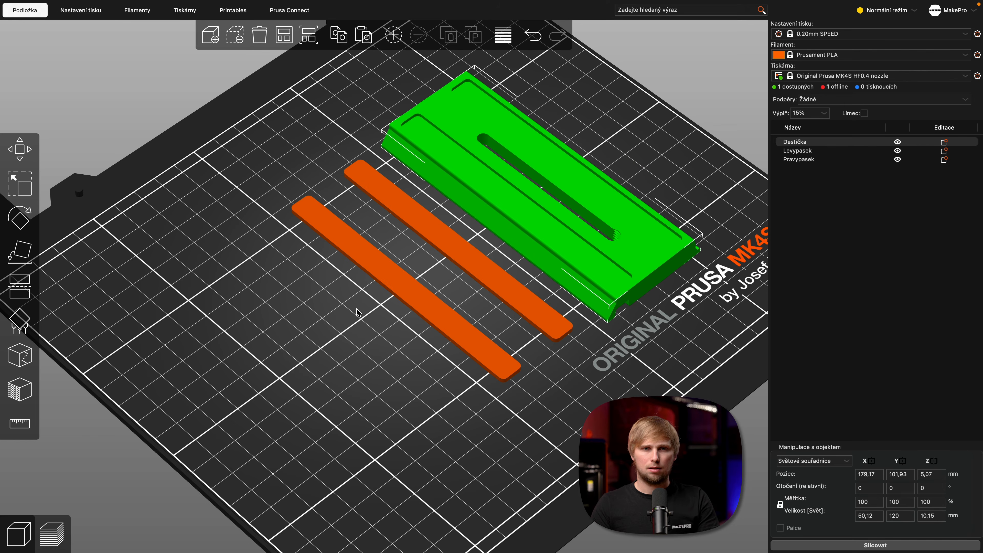
key("ctrl+a")
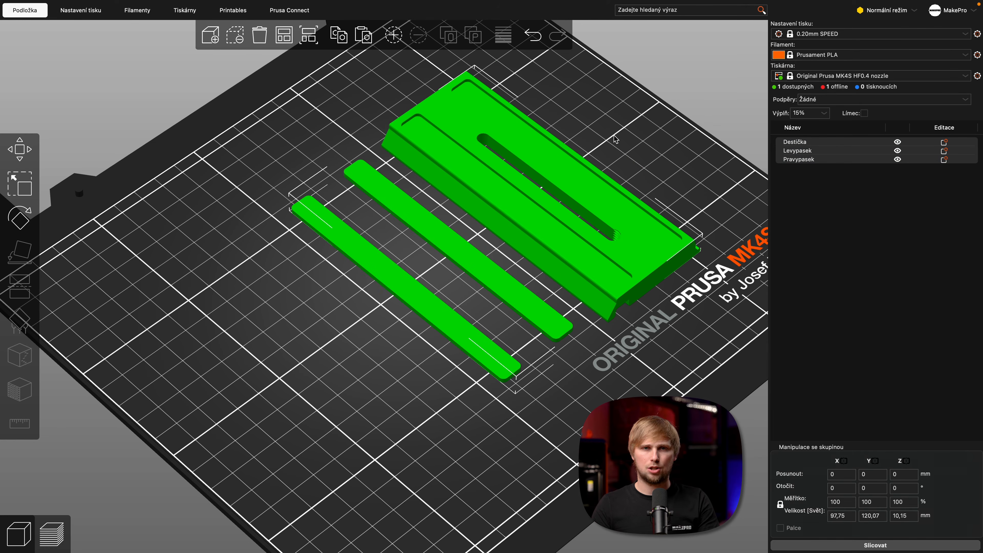
left_click(616, 139)
left_click_drag(616, 139, 583, 180)
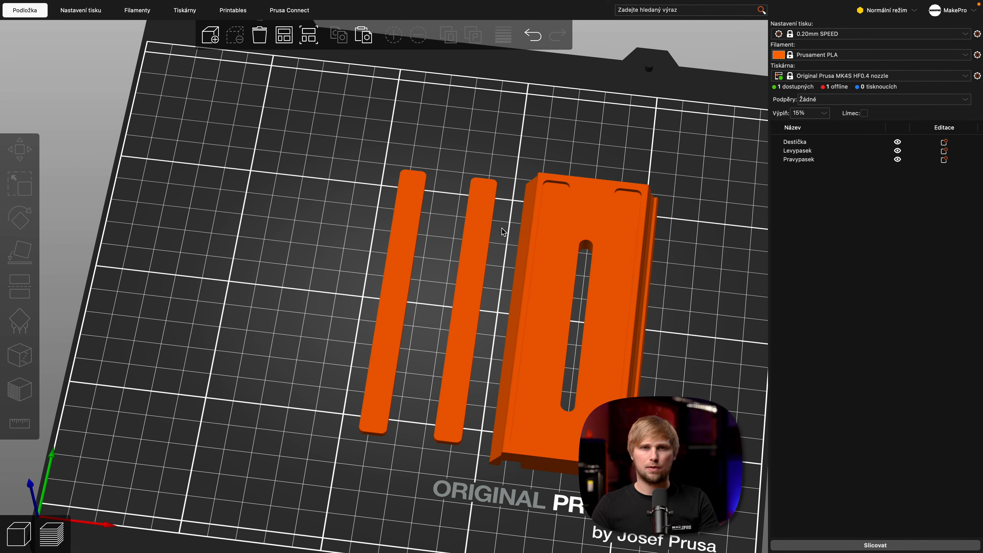
mouse_move(469, 151)
left_mouse_down()
mouse_move(480, 145)
mouse_move(472, 156)
left_mouse_up()
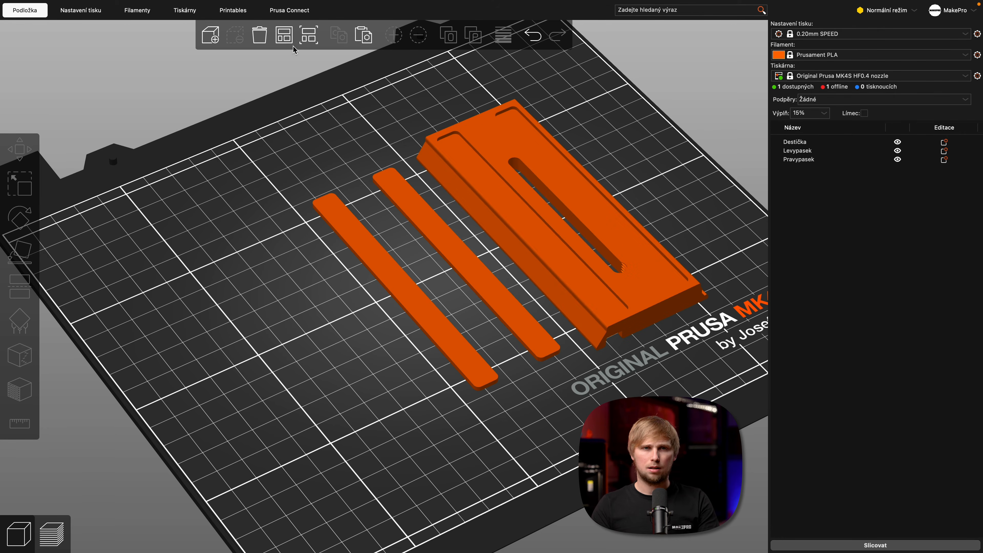
- Auto-arrange Destička, Levypasek and Pravypasek on the bed and slice them
left_click(287, 38)
left_click(840, 543)
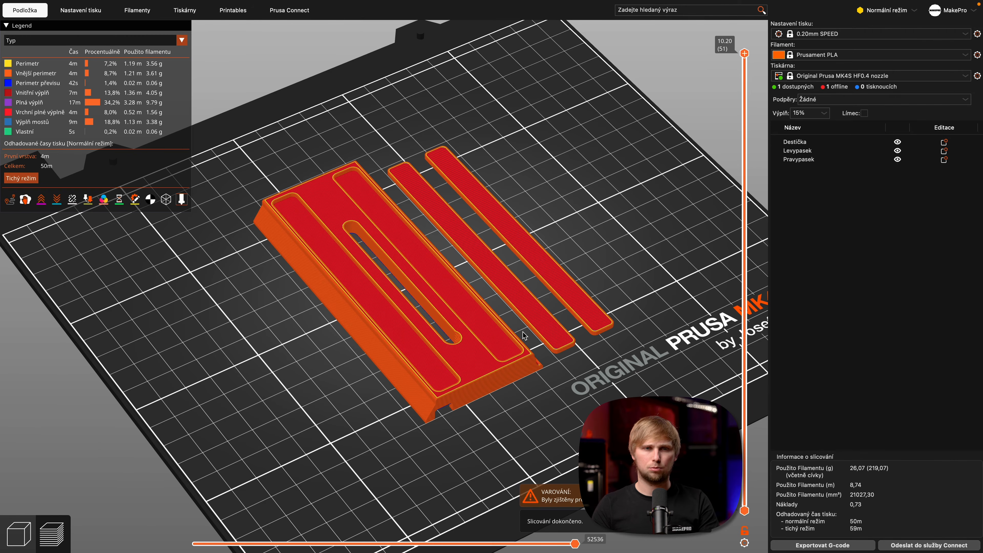
- Delete the three separate objects and import Manfrotto_500PLONG v3.3mf again as a single multi-part object
left_click(26, 536)
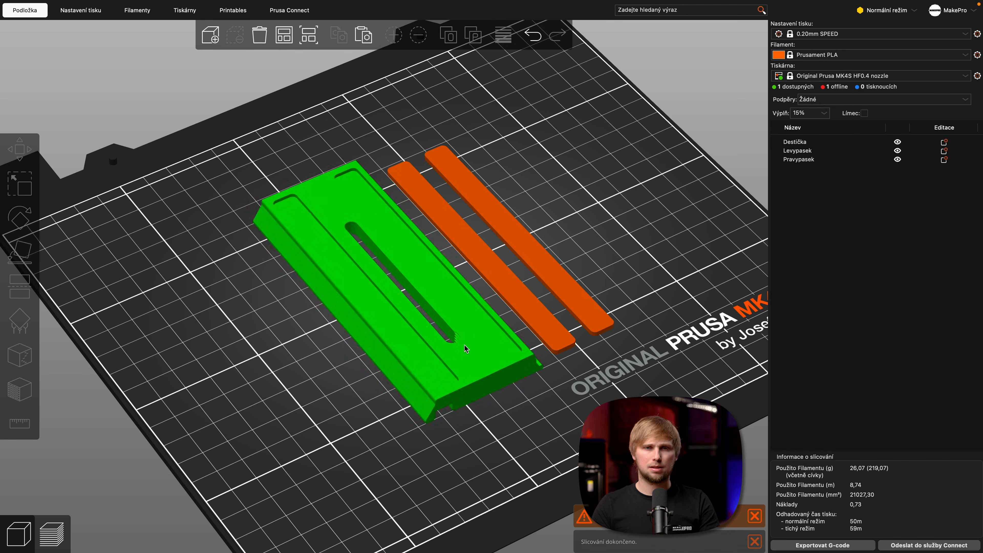
left_click_drag(623, 256, 628, 243)
key("ctrl+a")
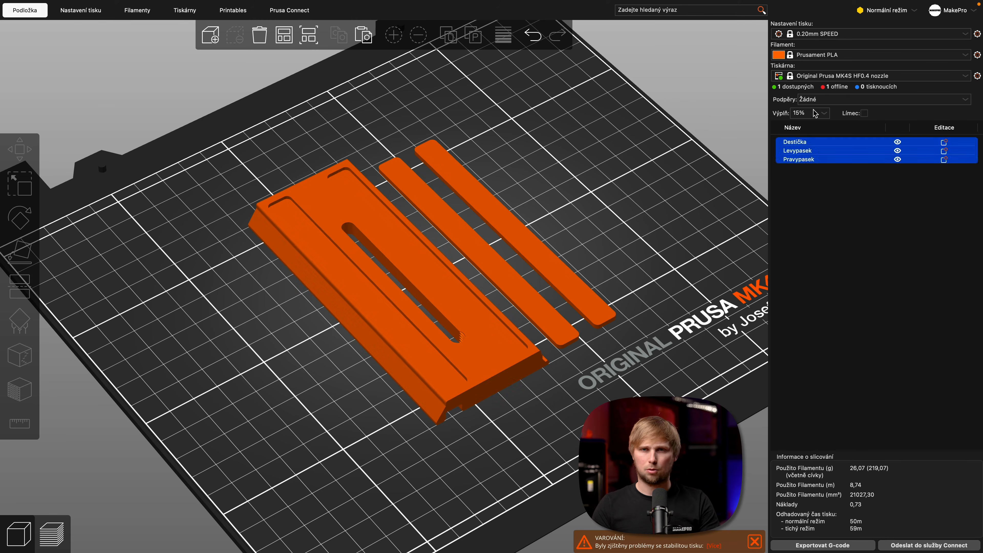
key("Delete")
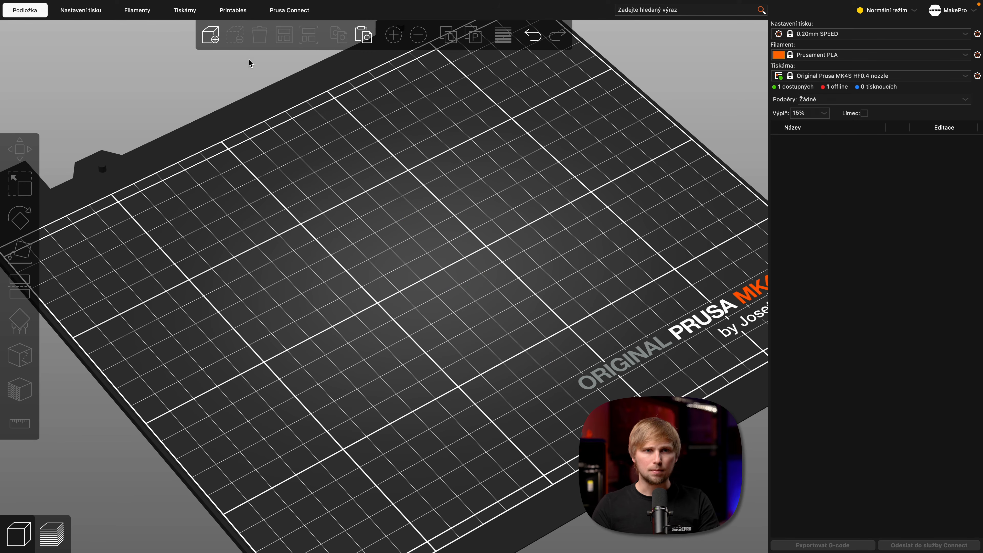
key("super+i")
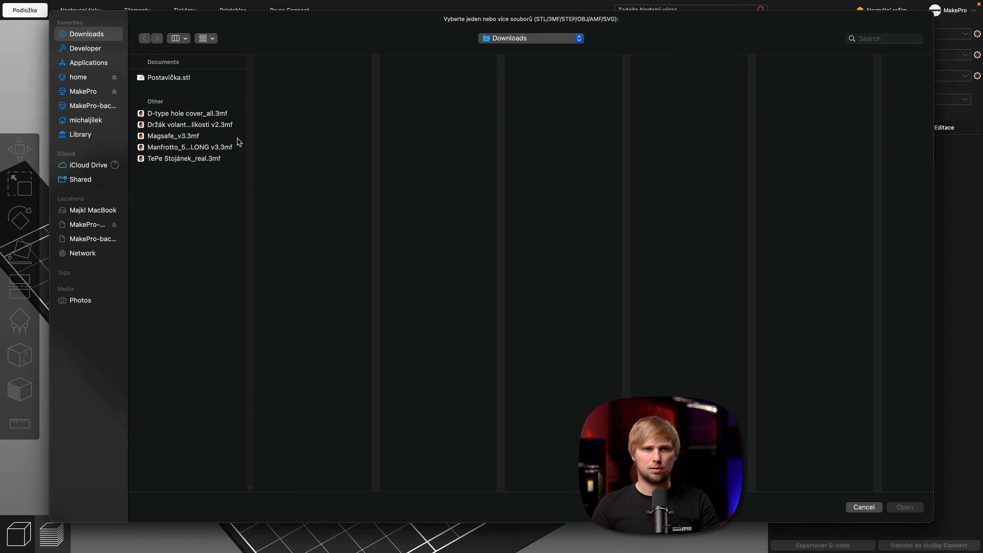
left_click(236, 147)
left_click(905, 508)
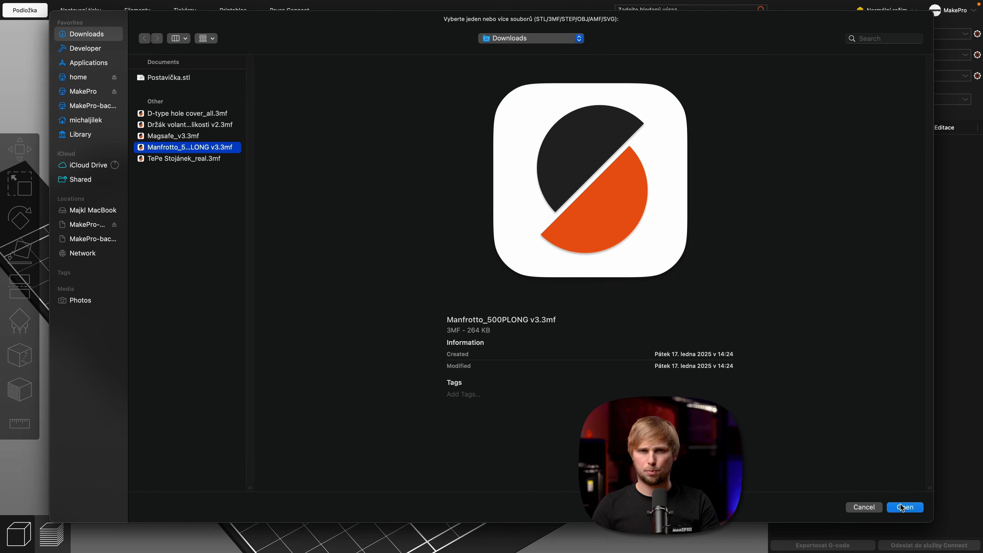
left_click(579, 306)
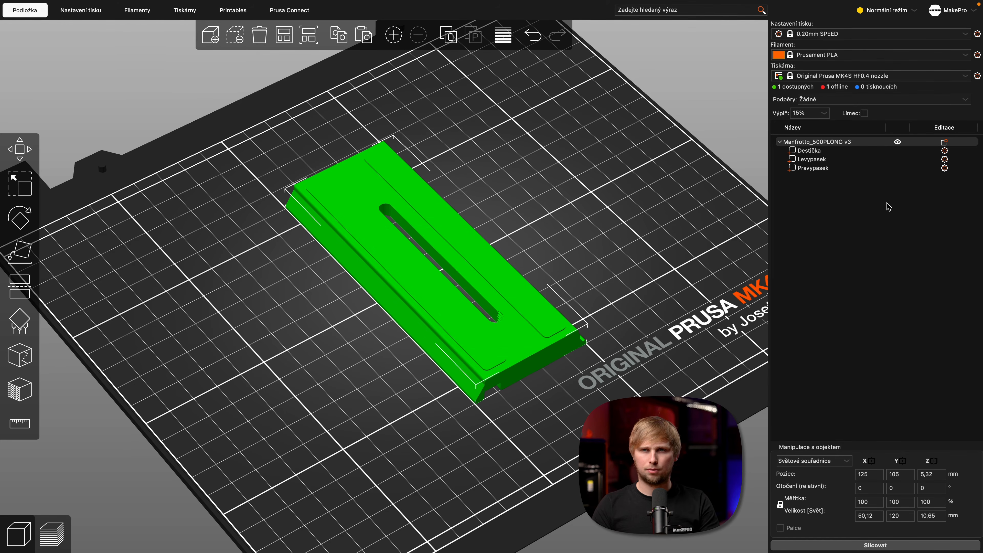
left_click(861, 210)
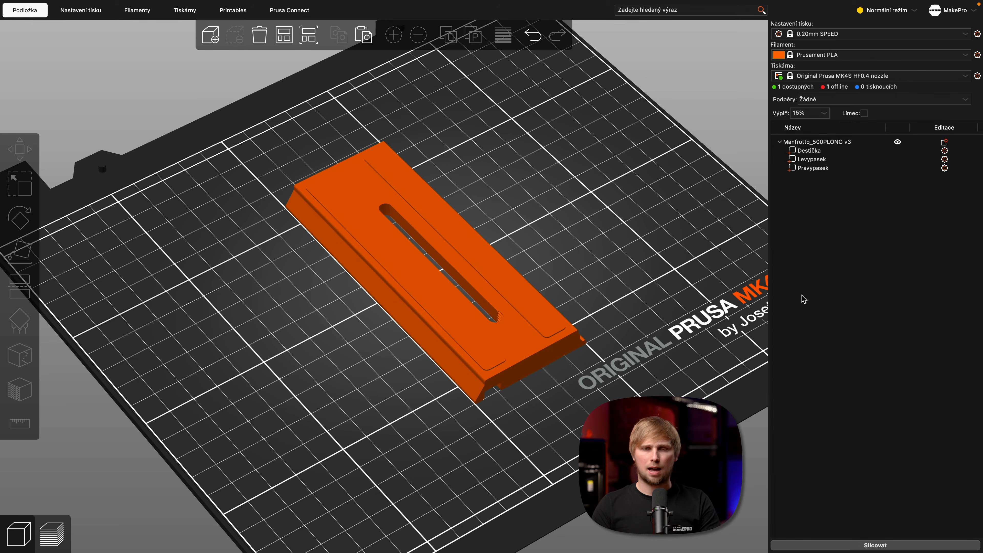
- Split Manfrotto_500PLONG v3 into separate objects and move Destička to about X 170, Y 104
left_click(844, 144)
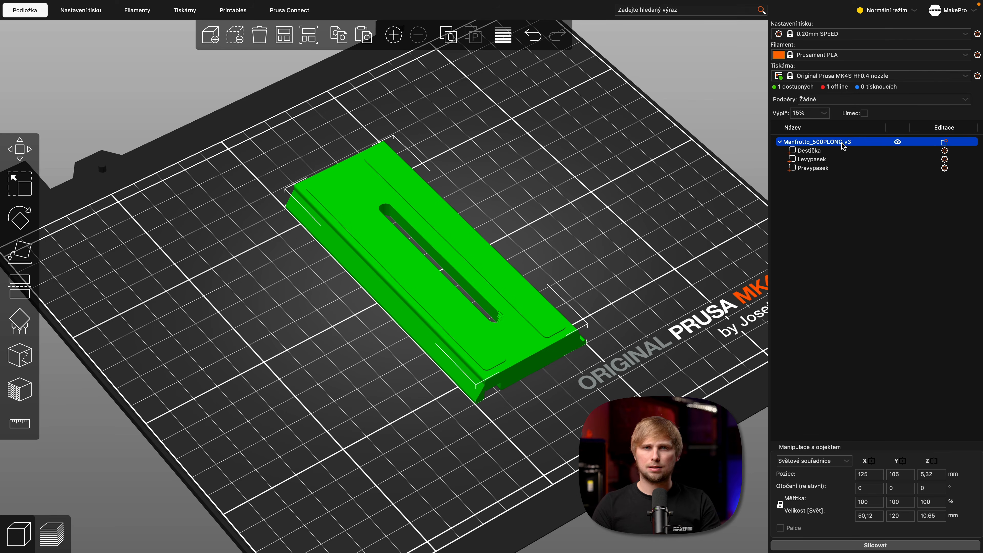
right_click(844, 146)
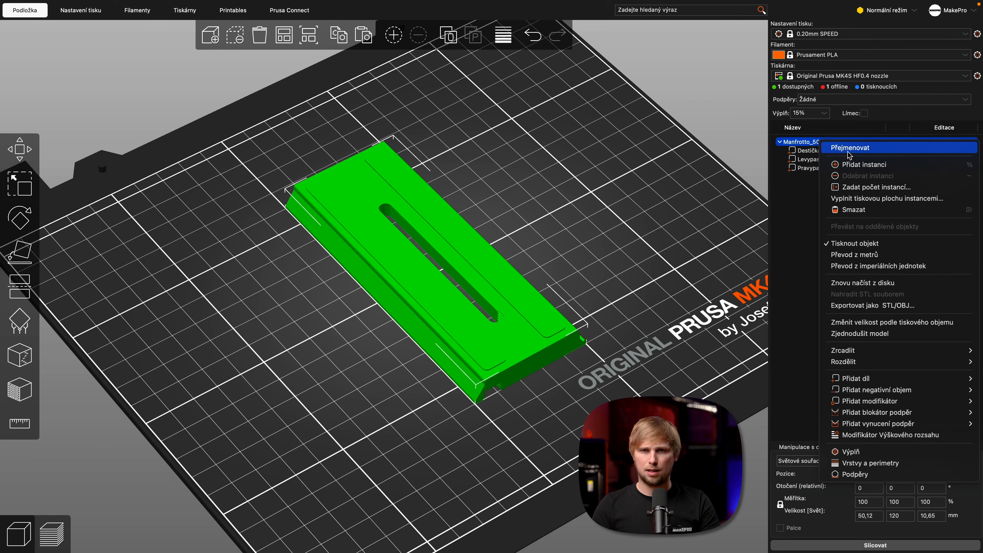
mouse_move(883, 362)
left_click(793, 362)
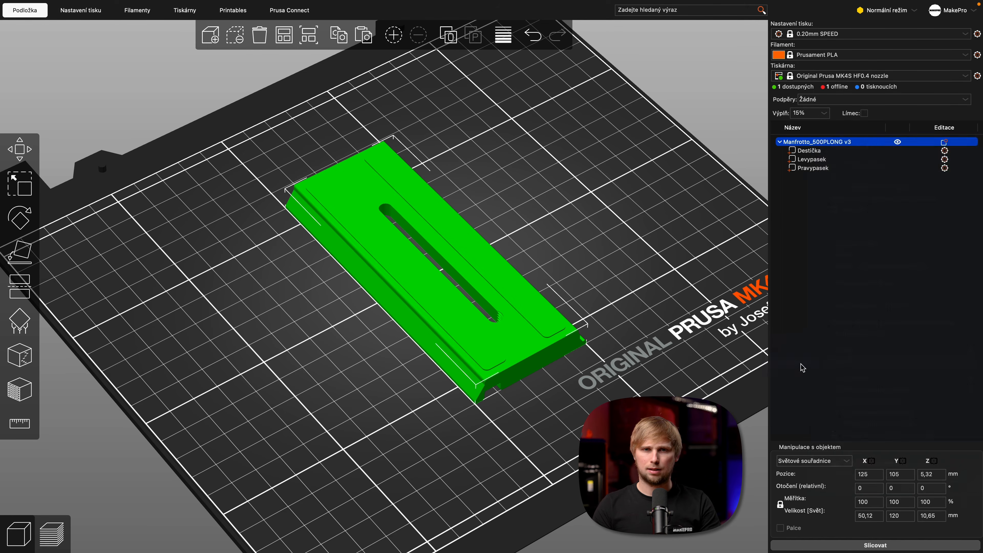
key("a")
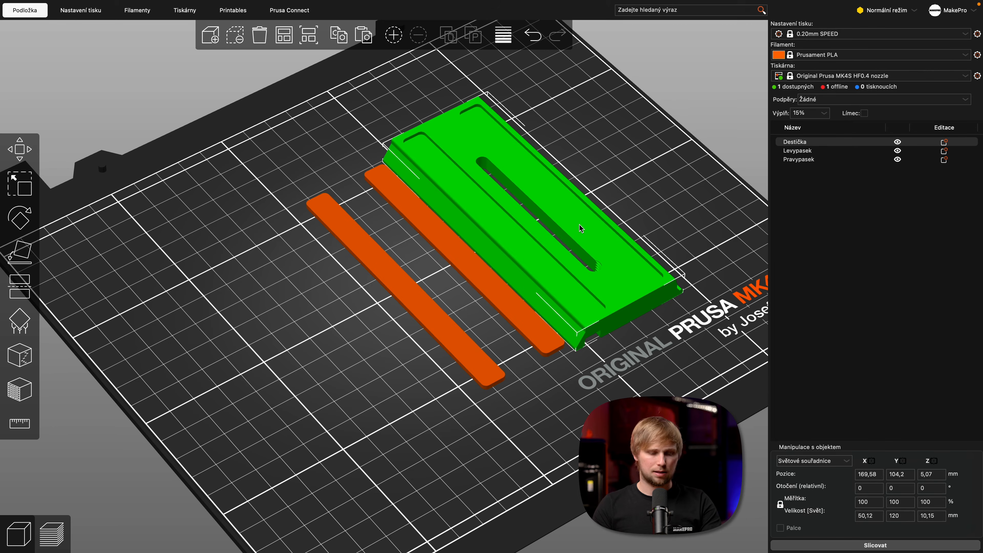
- Undo the Destička move and bring the plate back as one multi-part Manfrotto_500PLONG v3 object
key("ctrl+z")
left_click(581, 225)
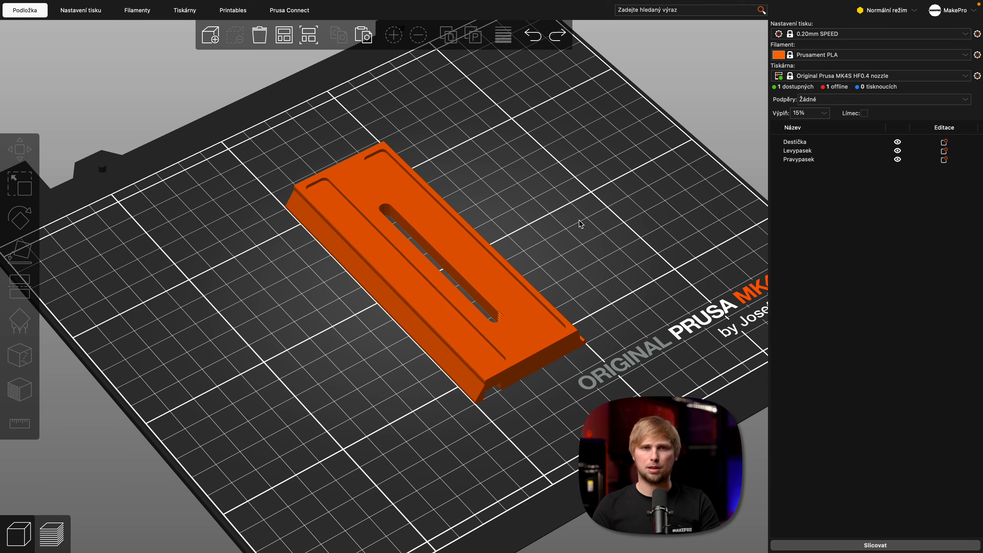
key("ctrl+a")
key("ctrl+g")
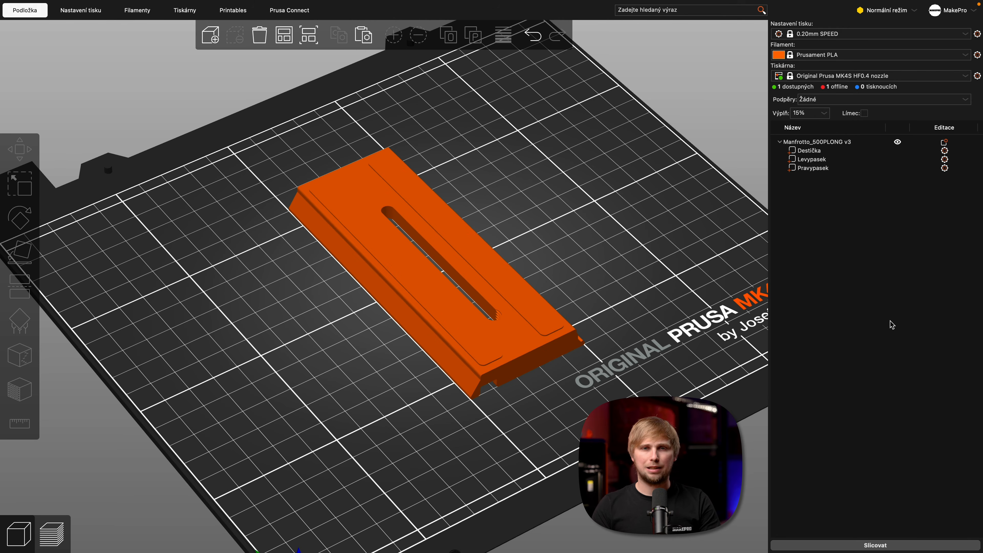
- Try excluding the whole Manfrotto_500PLONG v3 object from printing and look over its editing options
left_click_drag(849, 219, 811, 112)
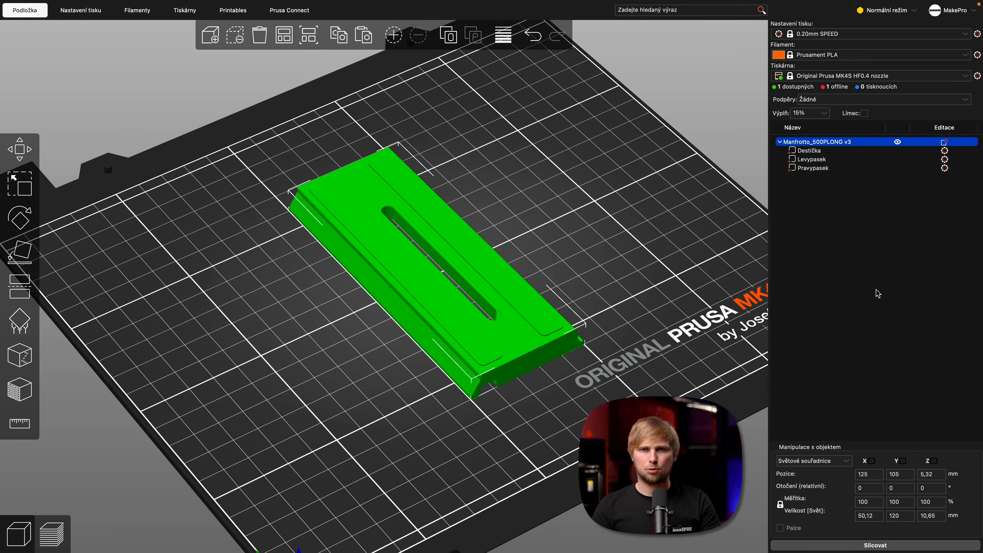
left_click(877, 290)
left_click(899, 144)
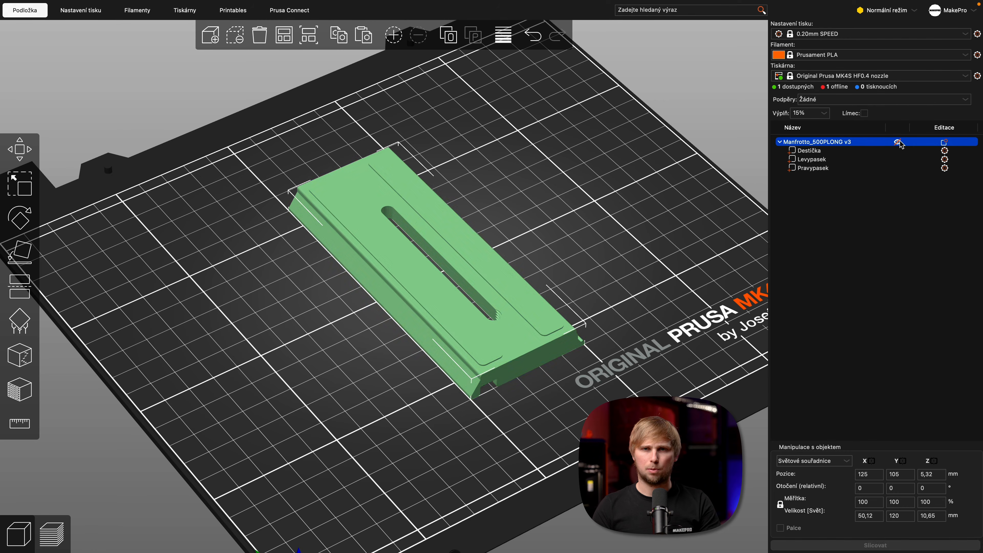
right_click(945, 147)
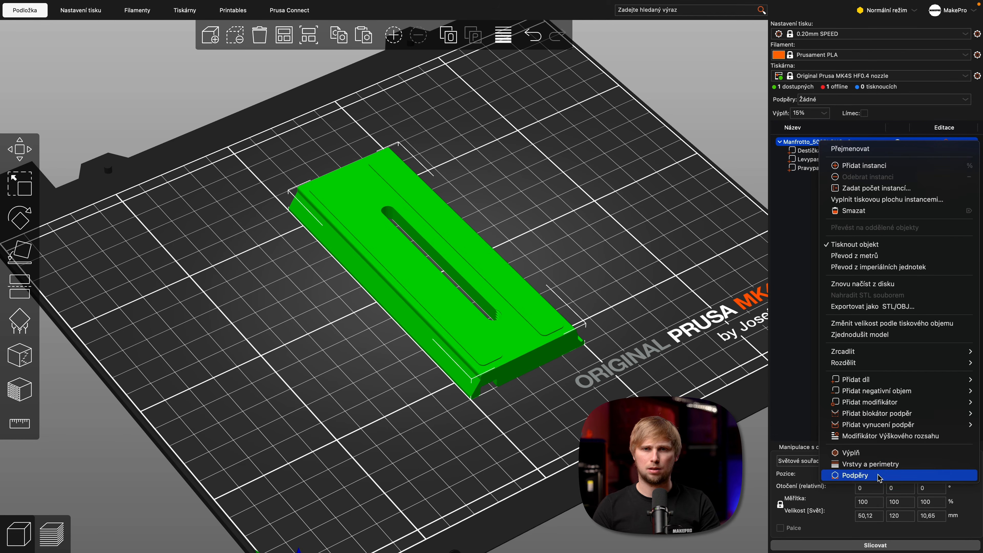
left_click(782, 346)
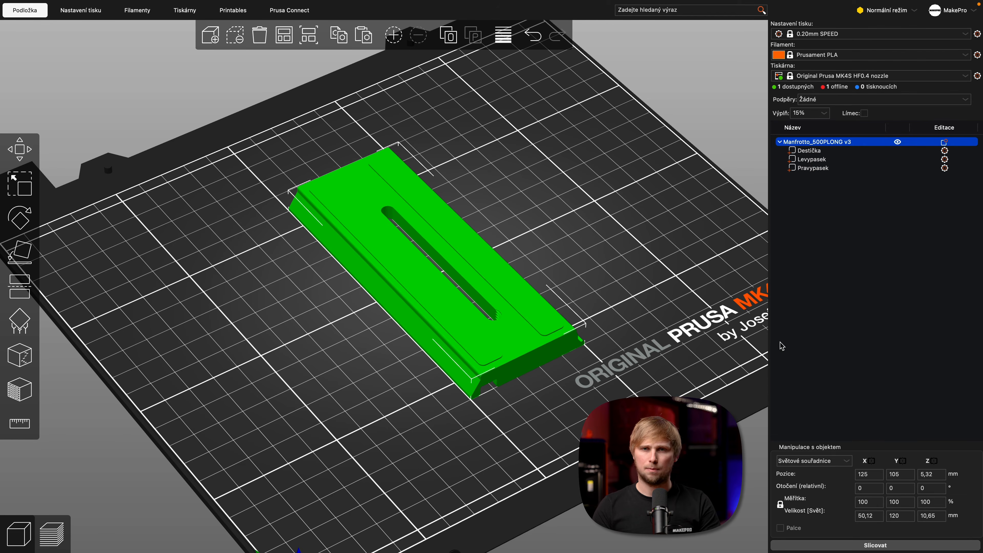
- Examine the parts Destička, Levypasek and Pravypasek and compare the editing options of a single part with those of the whole object
left_click(820, 154)
left_click(814, 162)
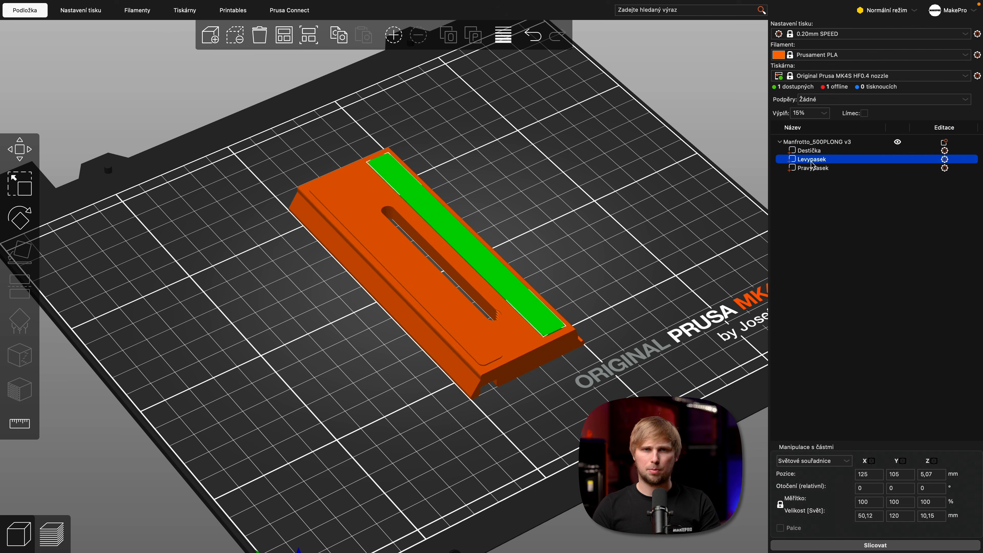
left_click(816, 169)
left_click(946, 168)
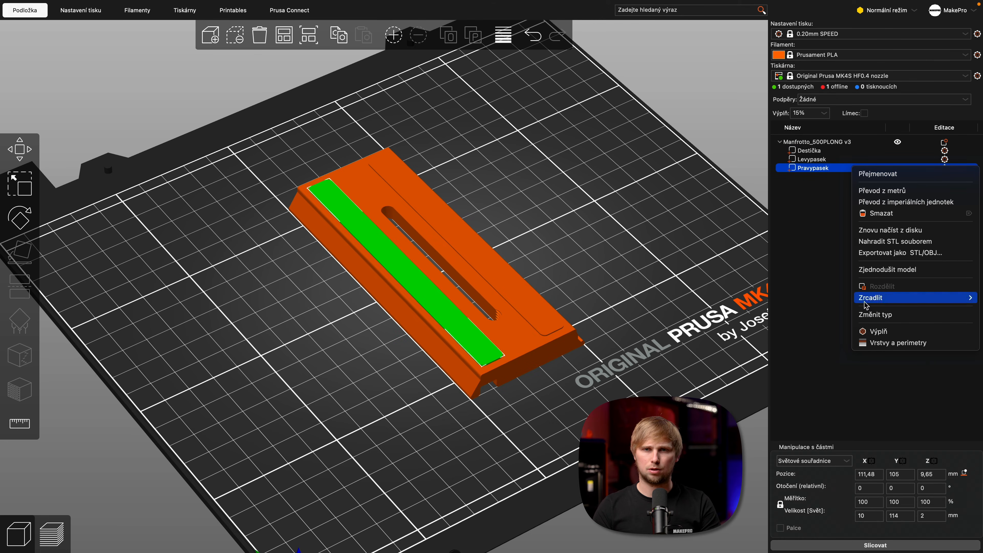
left_click(807, 305)
left_click(947, 143)
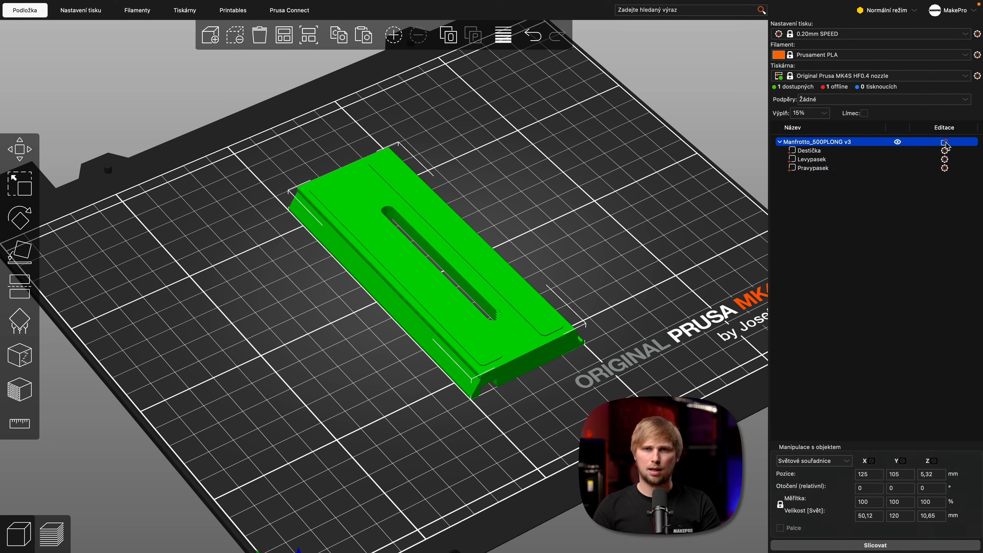
left_click(945, 144)
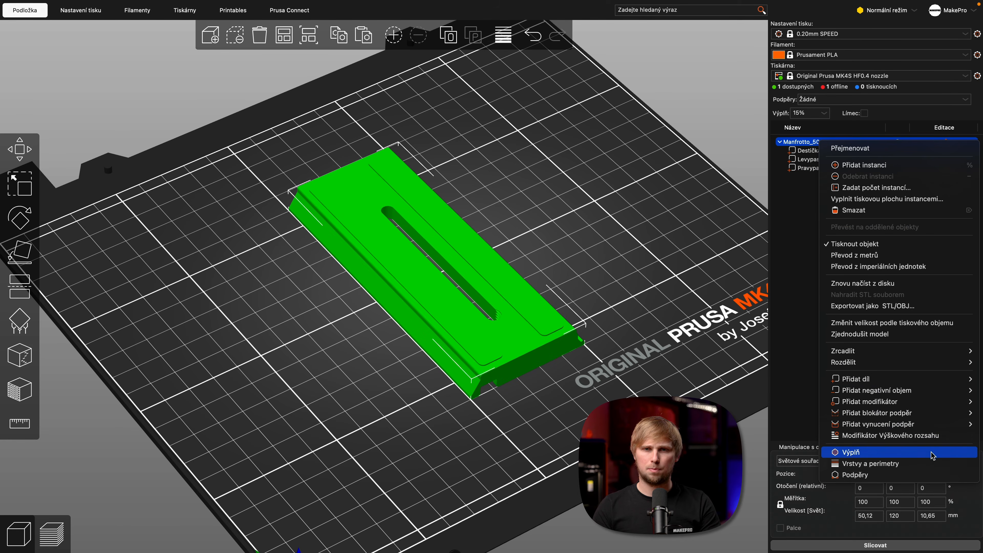
left_click(797, 282)
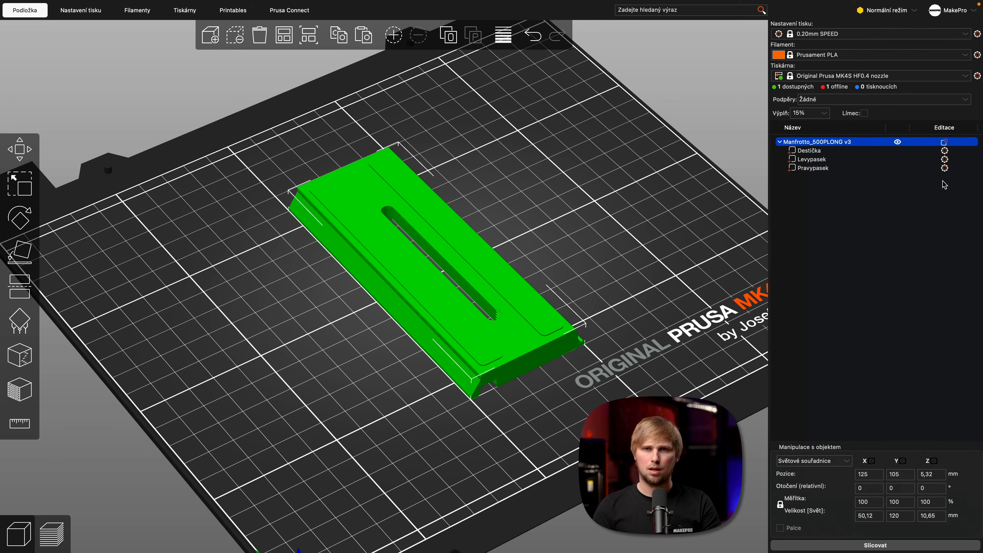
left_click(952, 168)
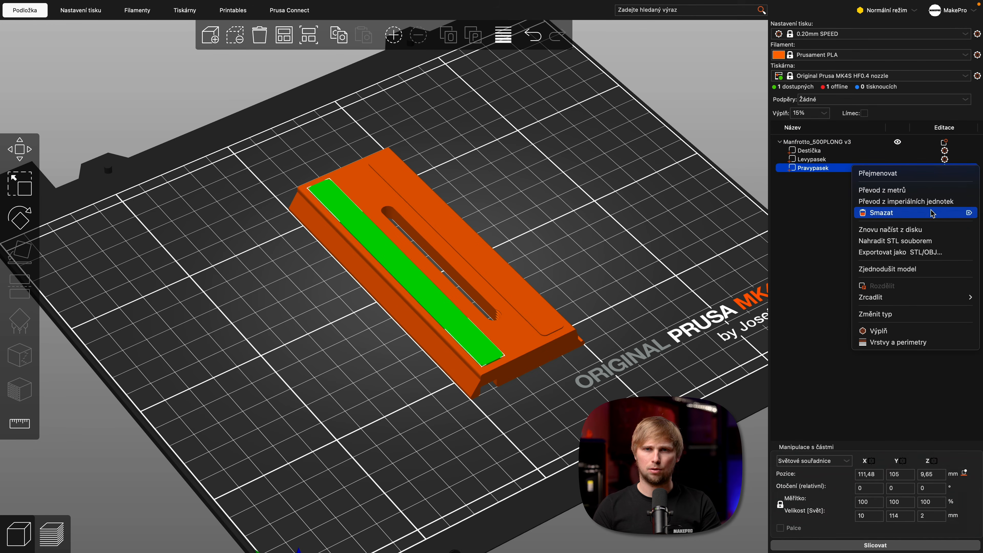
left_click(820, 272)
left_click(820, 273)
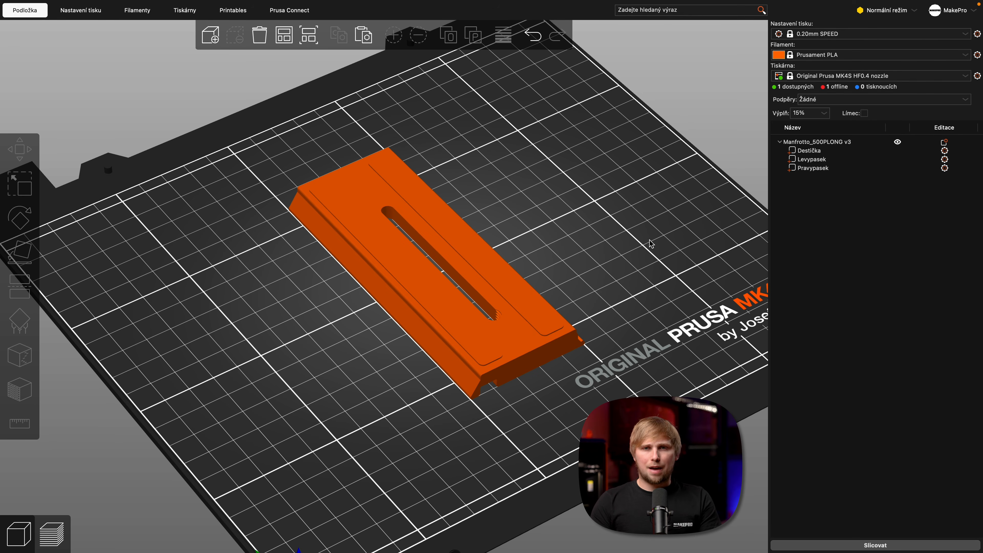
- Switch the printer preset to Original Prusa XL - 5T Input Shaper HF0.4 nozzle
scroll(651, 251, "up", 2)
middle_click_drag(655, 248, 582, 272)
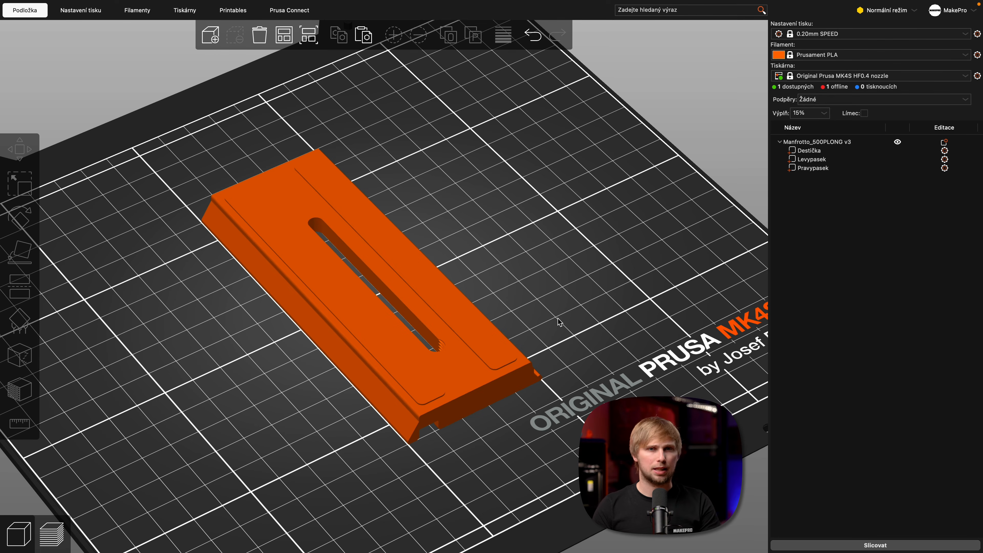
left_click(452, 364)
left_click(606, 252)
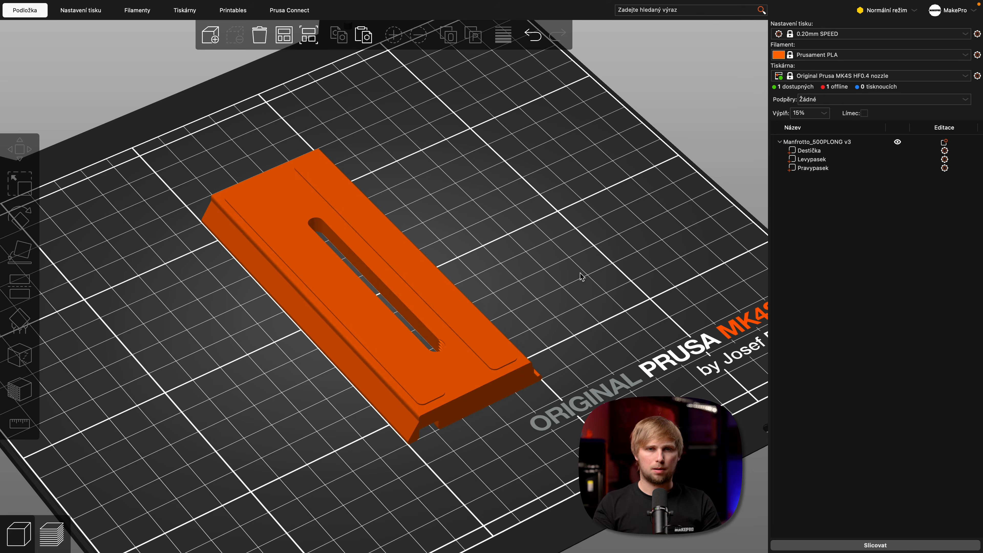
left_click(514, 366)
left_click(854, 78)
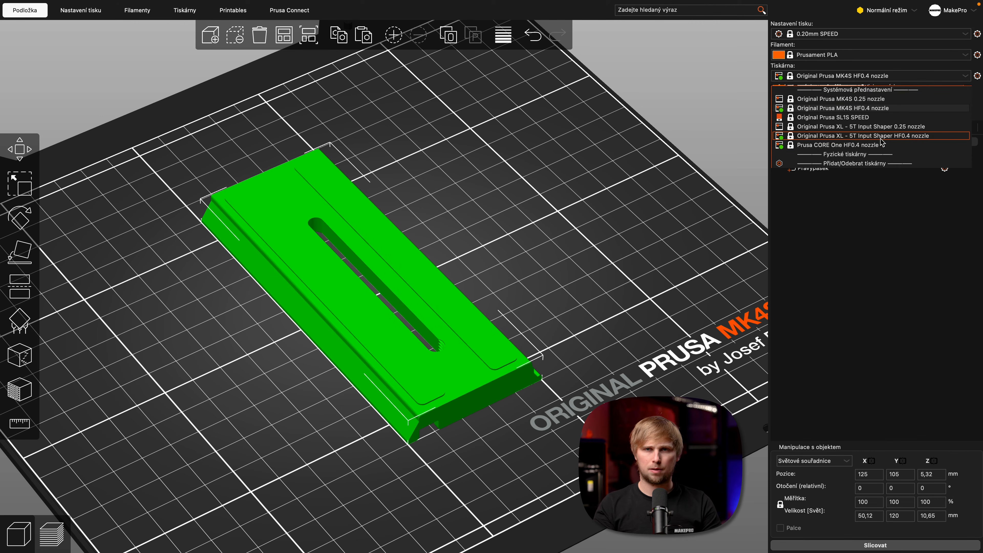
left_click(877, 137)
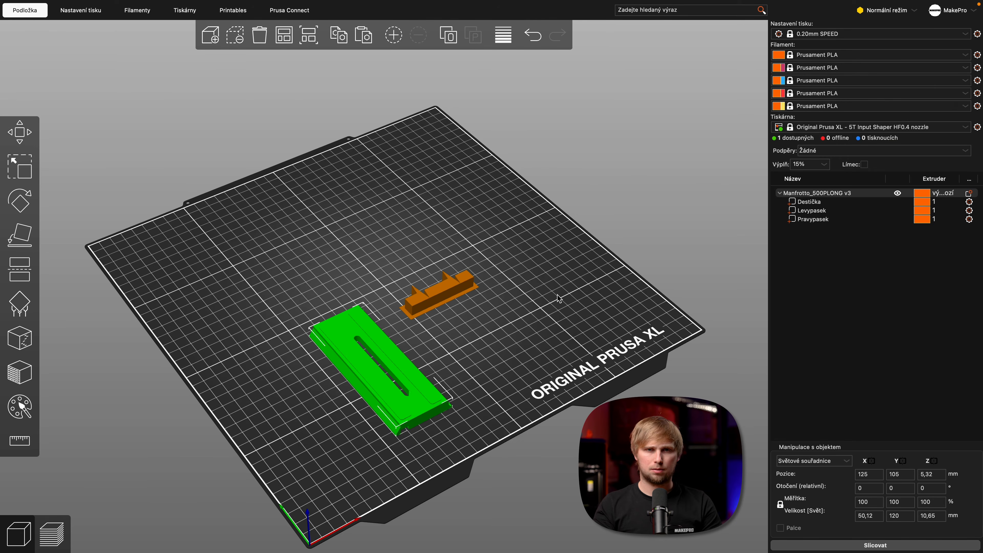
- Check which area Destička covers and select the Levypasek and Pravypasek strips together
scroll(536, 338, "up", 2)
left_click(533, 351)
scroll(544, 274, "up", 4)
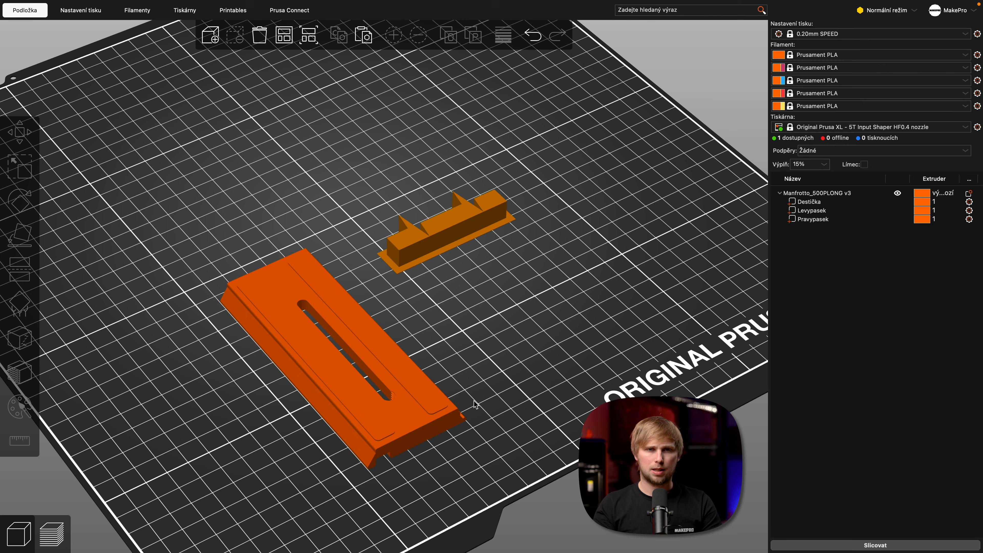
left_click(821, 210)
left_click(820, 203)
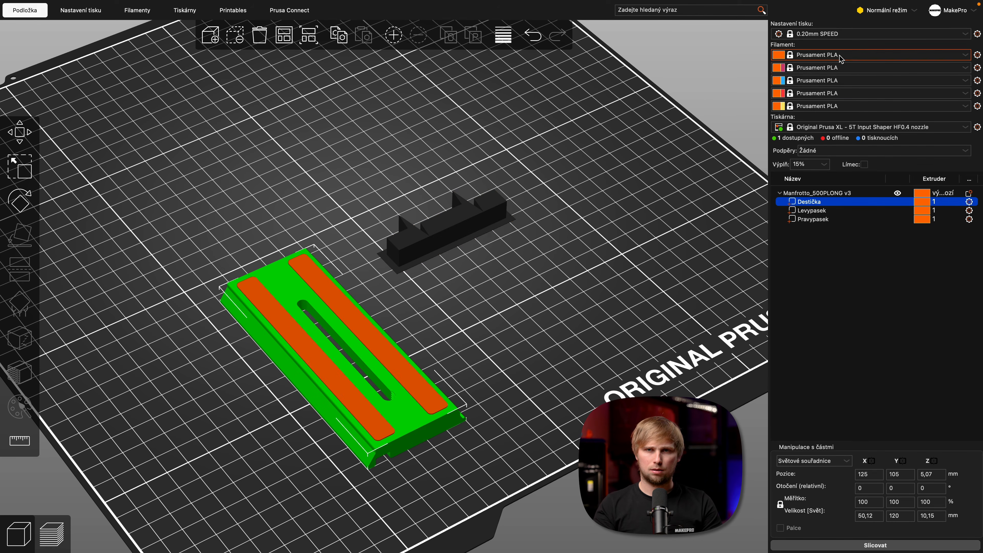
left_click(844, 213)
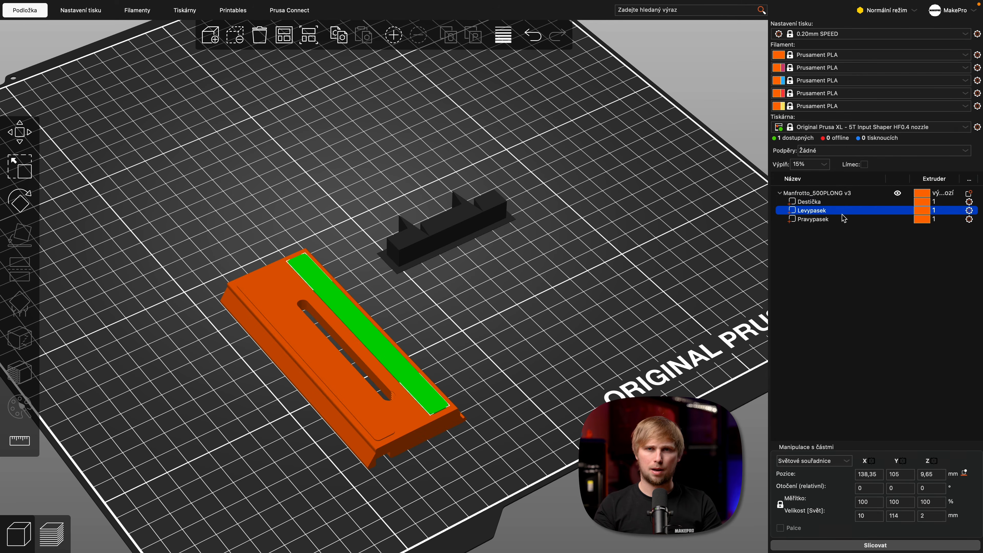
left_click(845, 221, "shift")
- Set the second extruder's filament to NinjaTek NinjaFlex TPU
left_click(871, 81)
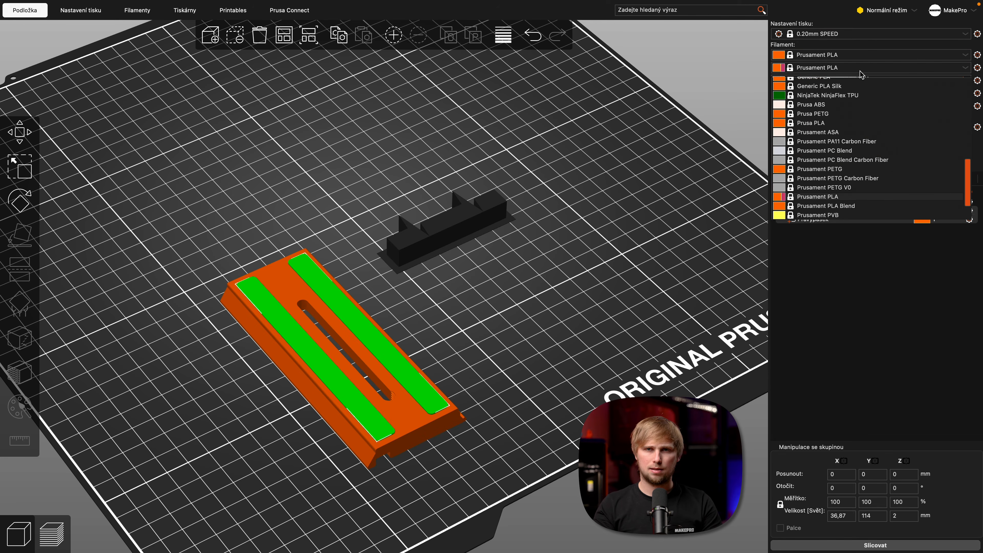
scroll(890, 150, "up", 5)
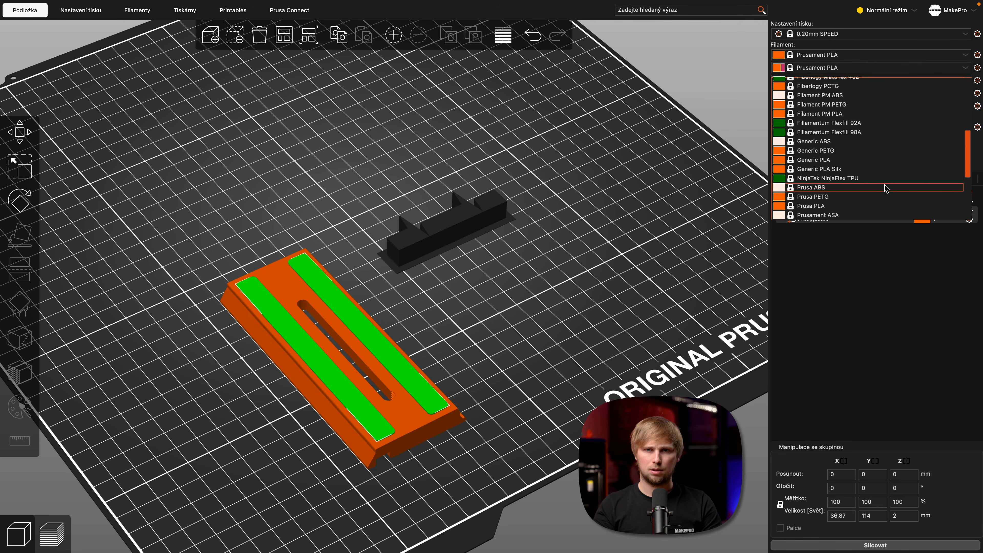
scroll(886, 188, "up", 2)
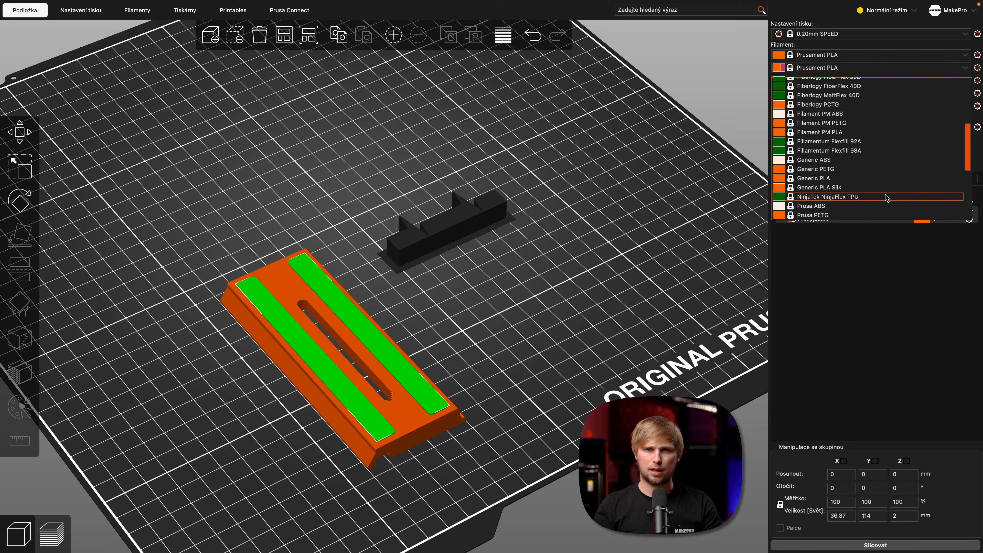
left_click(887, 196)
left_click(914, 248)
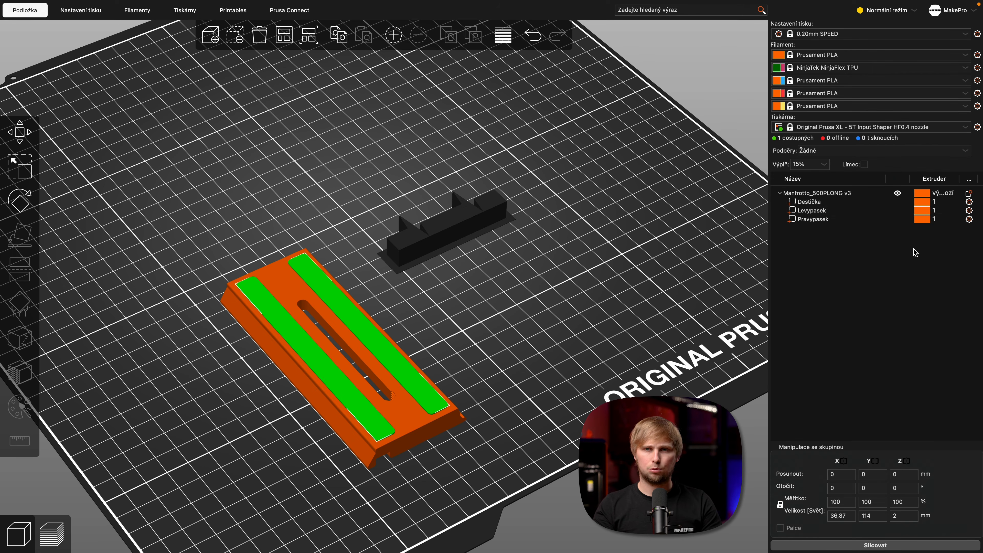
- Assign extruder 2 to both the Levypasek and Pravypasek parts
double_click(925, 211)
left_click(938, 213)
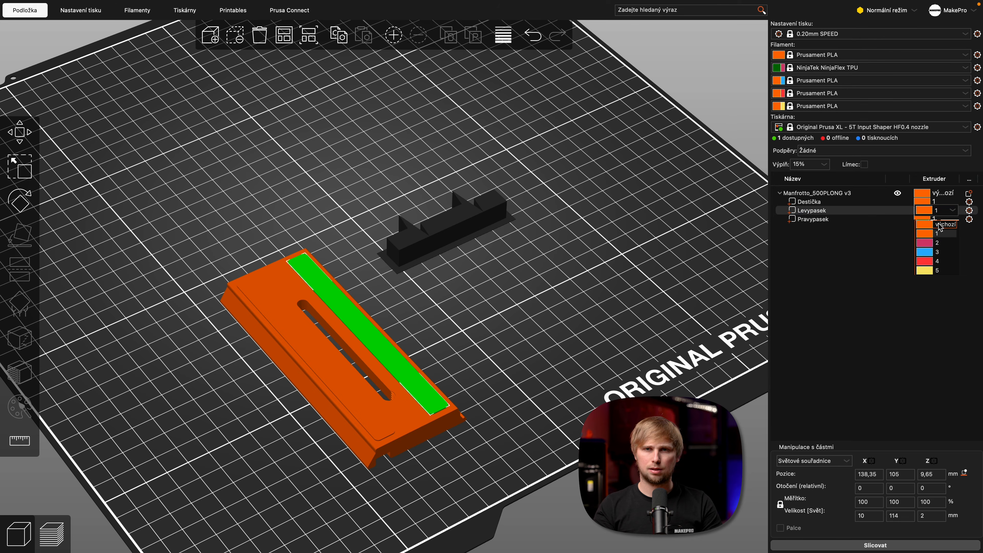
left_click(939, 243)
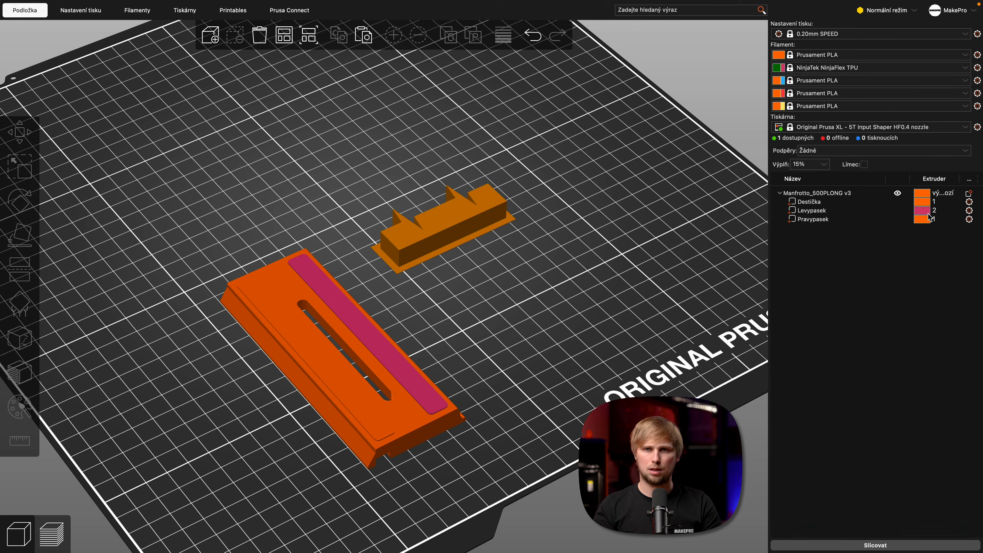
double_click(940, 222)
left_click(944, 222)
left_click(941, 251)
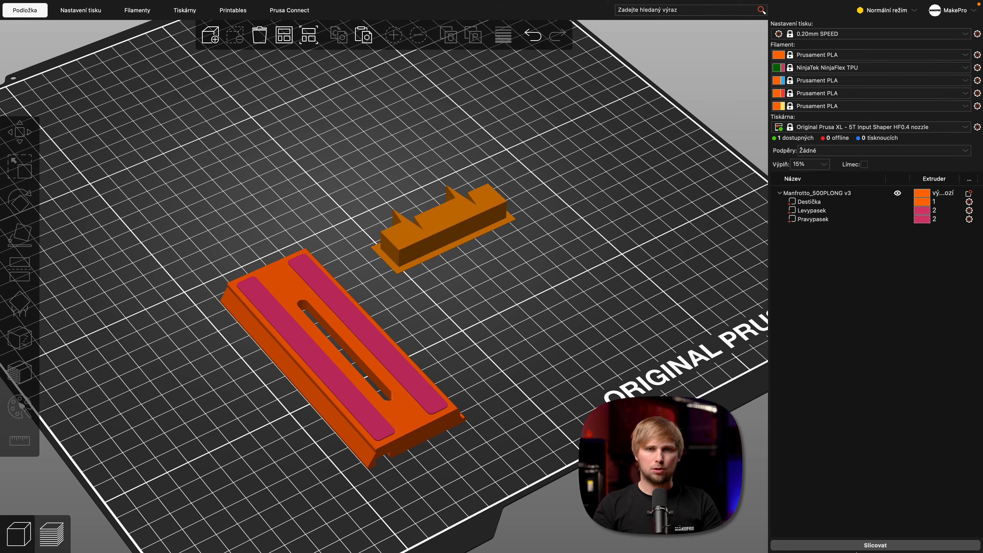
- Slice the plate and inspect the two strips' layers, stepping down to layer 47 at 9.40 mm and back to the full height
left_click(862, 545)
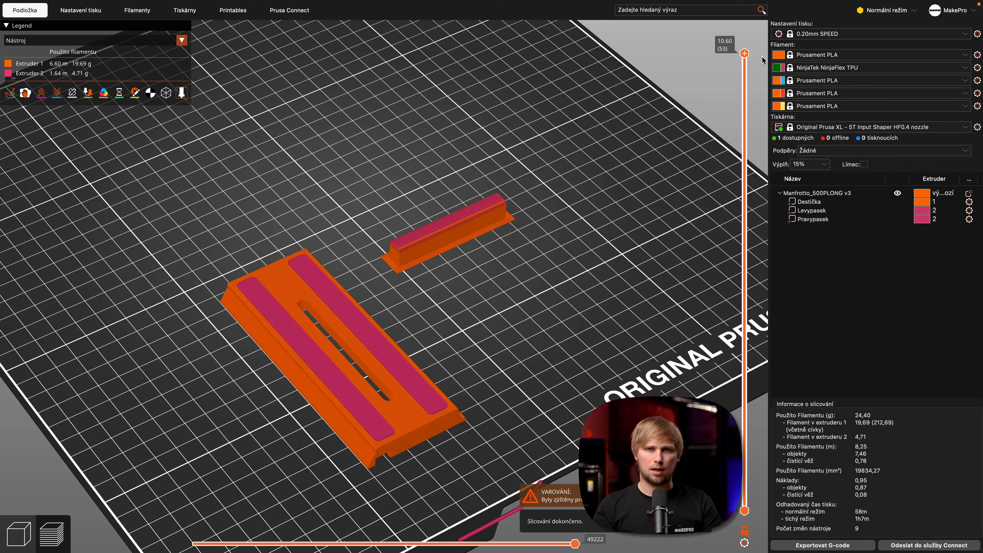
left_click_drag(745, 53, 744, 107)
scroll(369, 362, "up", 2)
right_click_drag(451, 296, 532, 206)
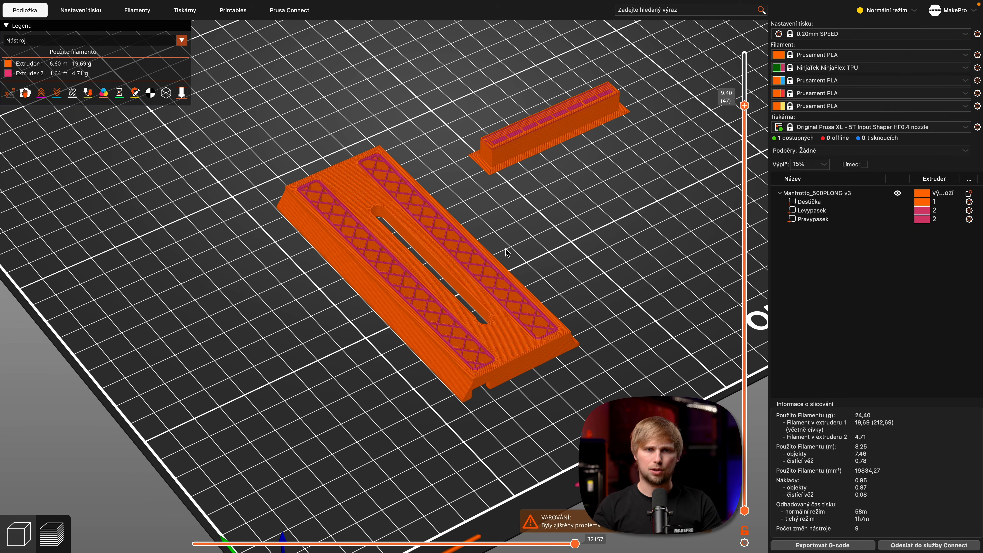
scroll(507, 253, "up", 3)
scroll(415, 323, "down", 2)
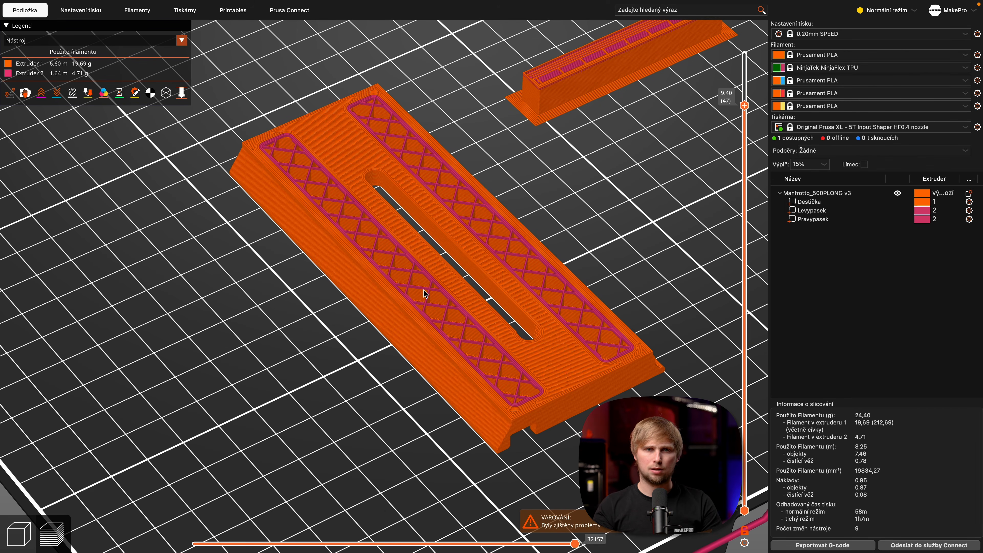
left_click_drag(745, 105, 756, 56)
middle_click_drag(607, 217, 572, 229)
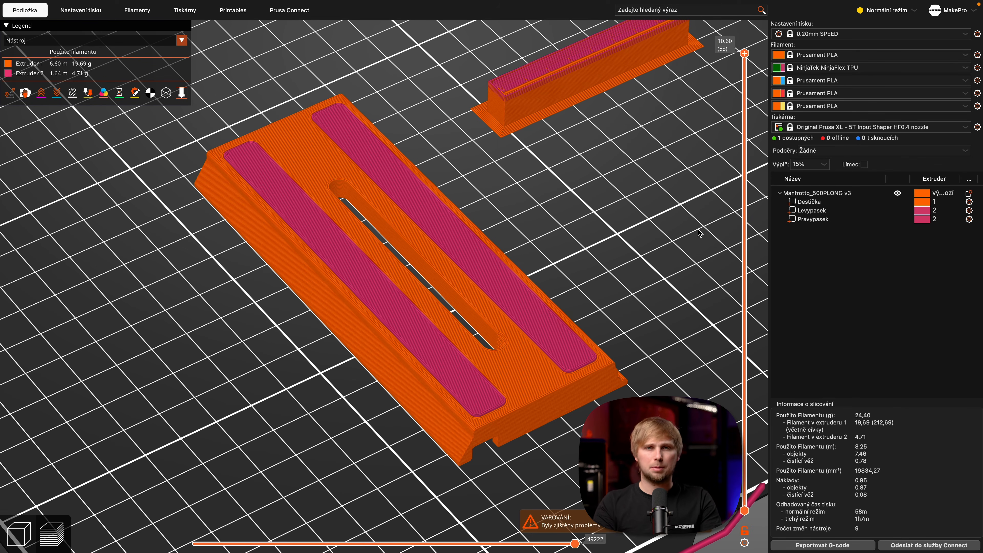
- Return to the editor and split the Manfrotto_500PLONG v3 object into separate objects
left_click(21, 533)
left_click(849, 194)
right_click(849, 194)
left_click(621, 316)
key("Escape")
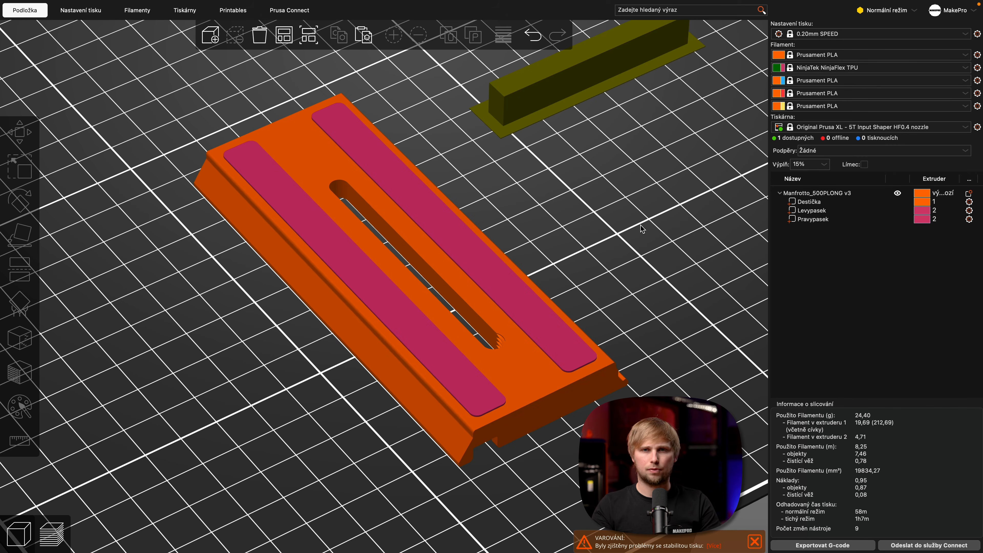
left_click(829, 195)
right_click(843, 194)
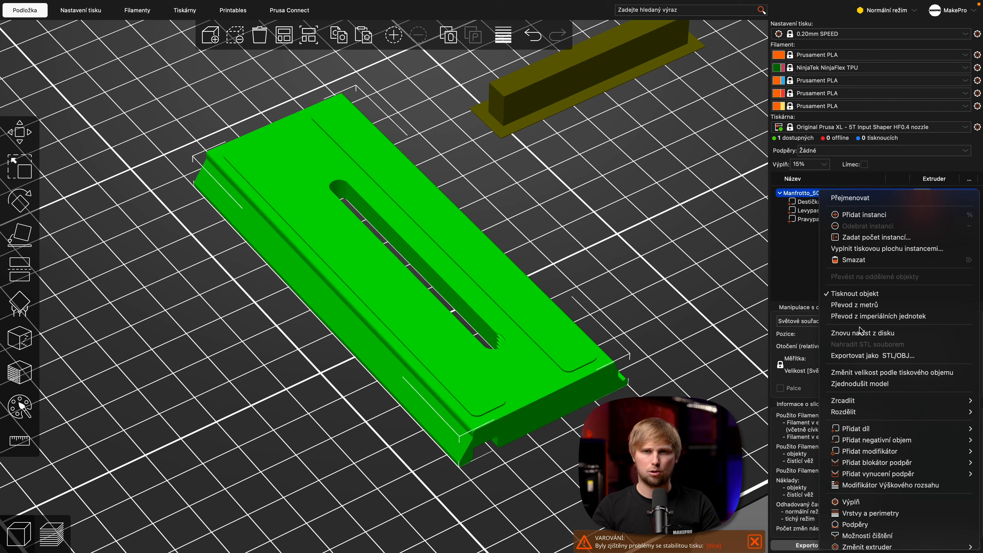
mouse_move(828, 412)
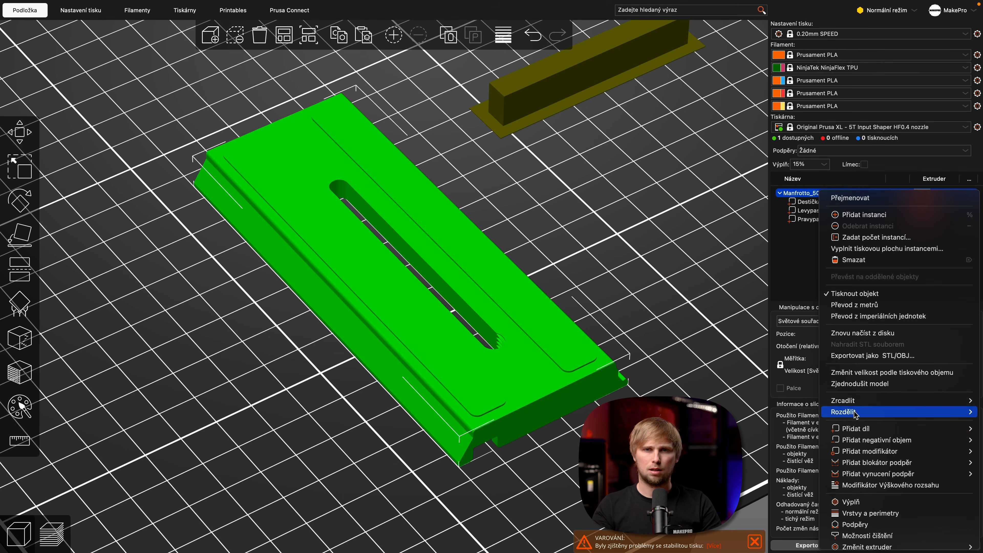
left_click(816, 414)
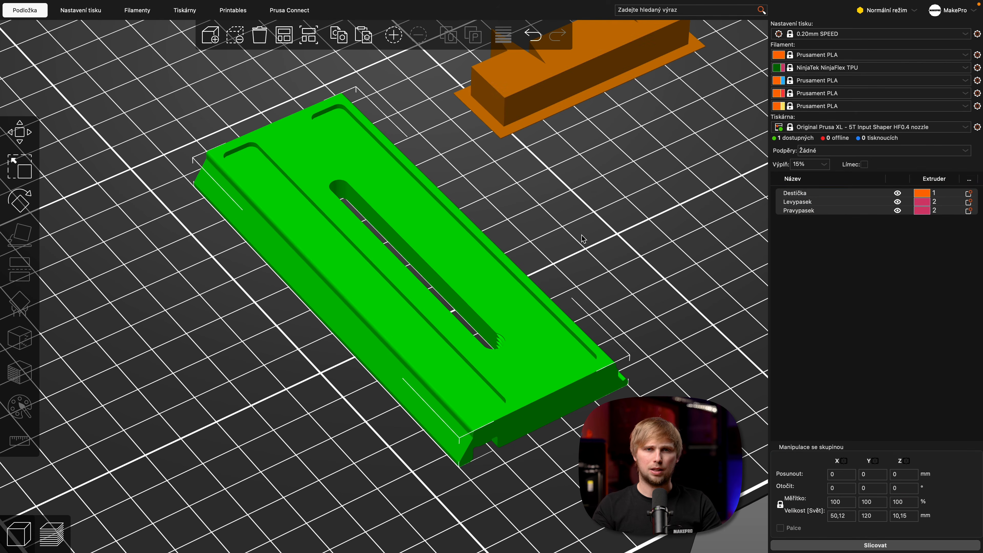
- Arrange Destička, Levypasek and Pravypasek apart from each other on the print bed
left_click(554, 354)
key("a")
left_click_drag(554, 380, 528, 358)
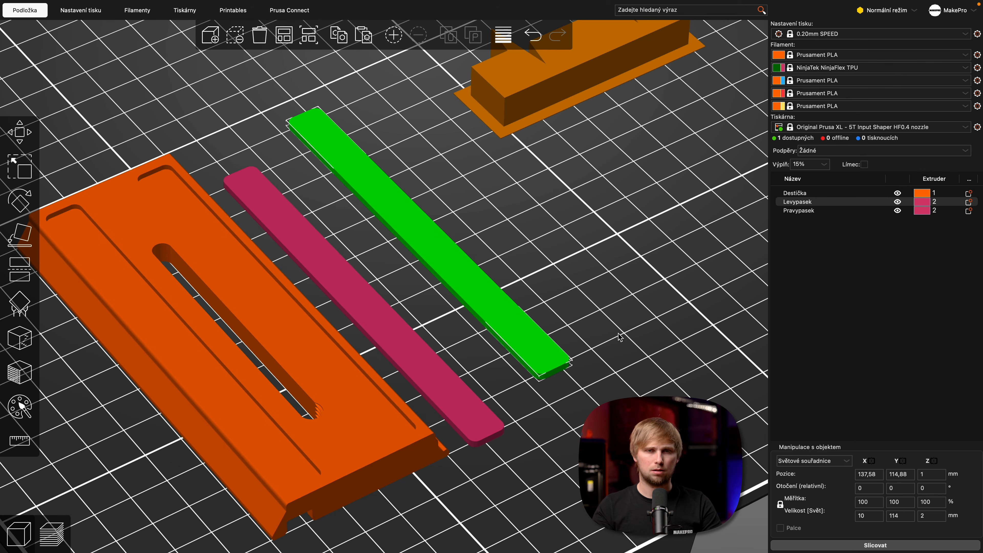
- Switch the printer to Prusa CORE One HF0.4 nozzle and move Destička to the strips' other side, at about X 213, Y 120 mm
left_click(657, 303)
left_click(888, 129)
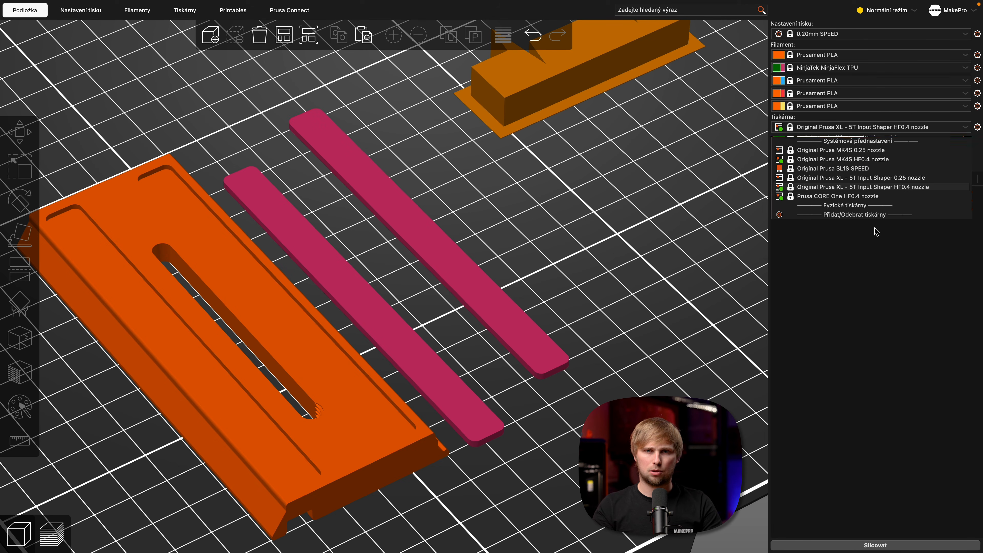
left_click(893, 198)
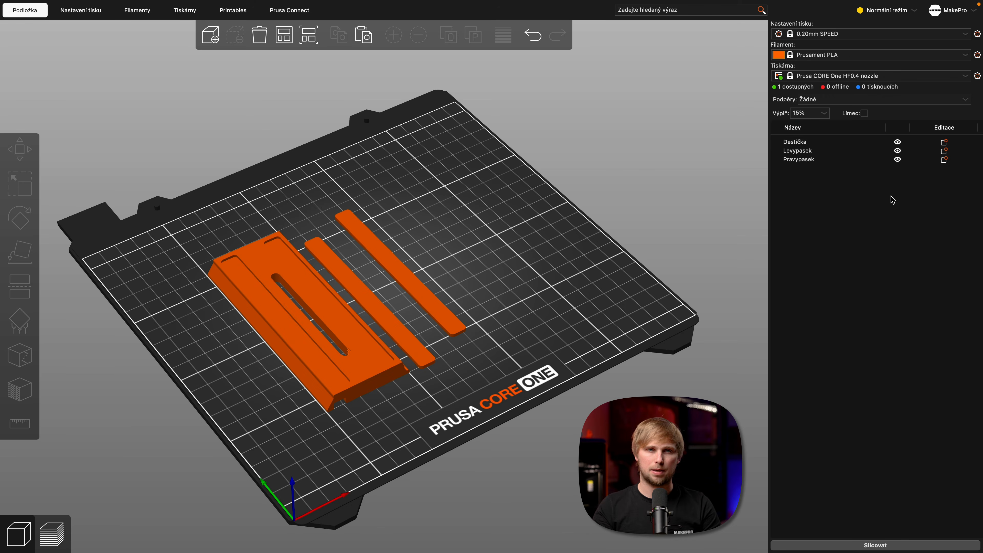
left_click_drag(352, 341, 554, 229)
mouse_move(445, 302)
left_mouse_down()
mouse_move(446, 316)
mouse_move(456, 305)
left_mouse_up()
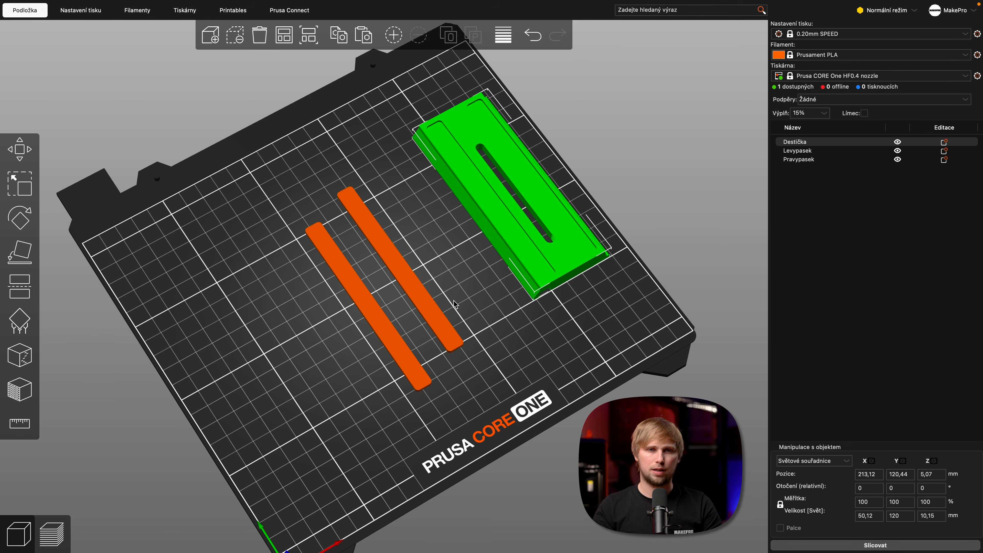
- Delete Levypasek and Pravypasek and move Destička to the middle of the bed, at about X 137, Y 119 mm
left_click(439, 324)
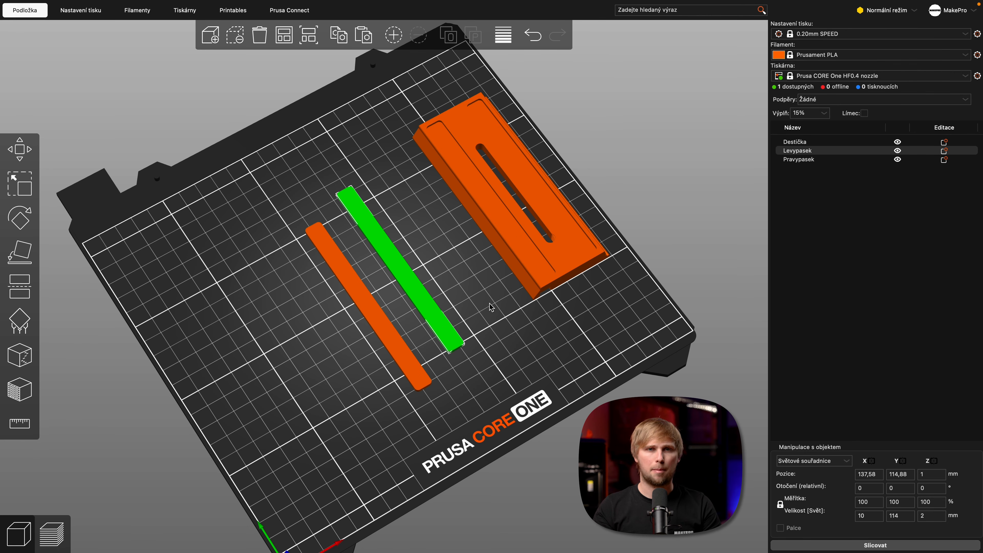
left_click_drag(492, 308, 489, 298)
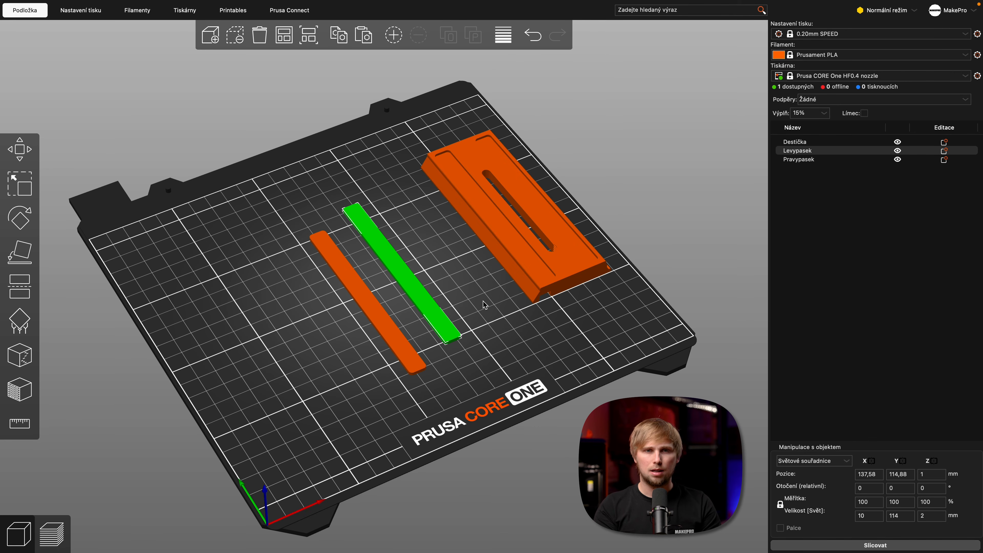
key("Delete")
left_click(412, 346)
key("Delete")
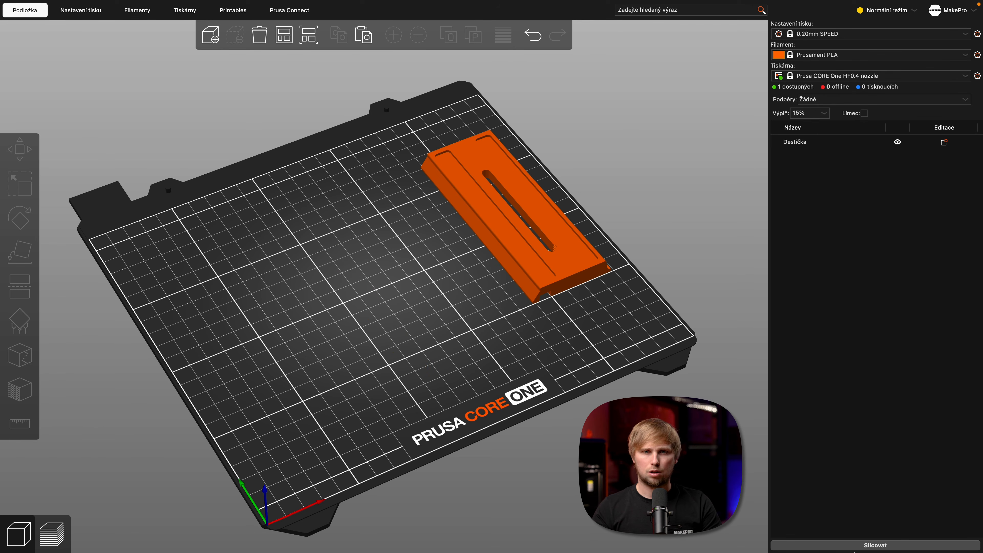
left_click_drag(521, 164, 394, 251)
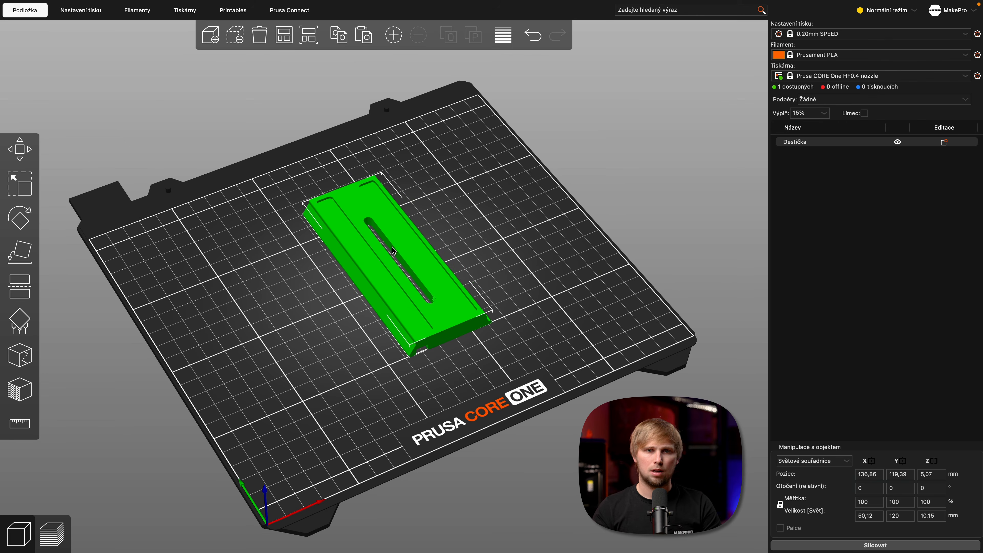
- Undo the move of Destička and the deletion of both strips
left_click(481, 228)
key("super+z")
key("super+z")
key("super+z")
key("super+z")
key("super+z")
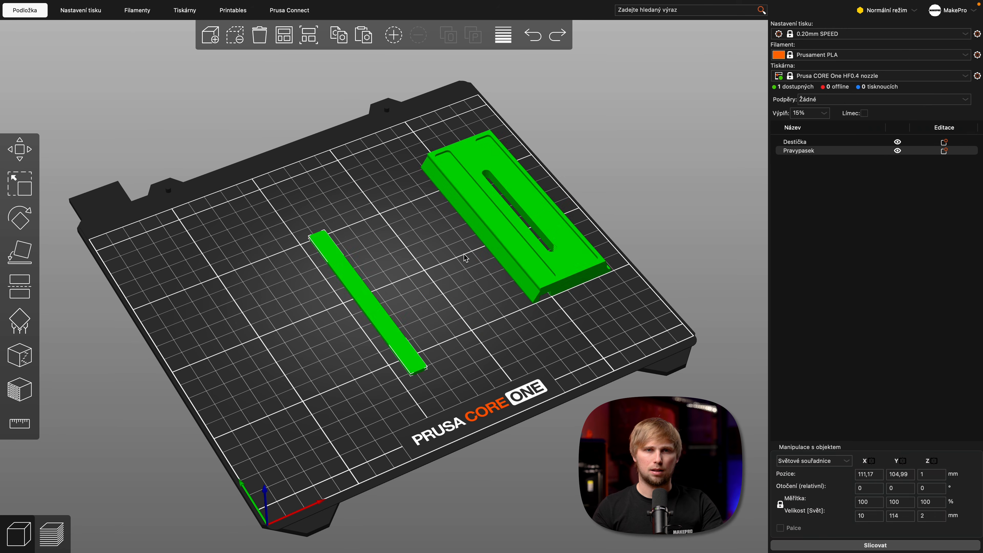
key("super+z")
- Delete Destička to leave only the two strips, and undo that deletion
left_click(494, 247)
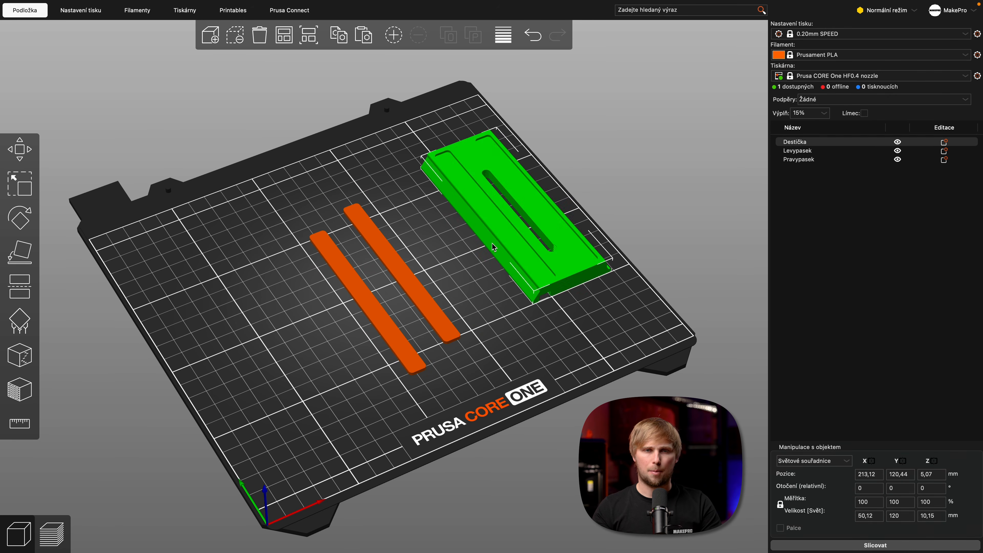
key("Delete")
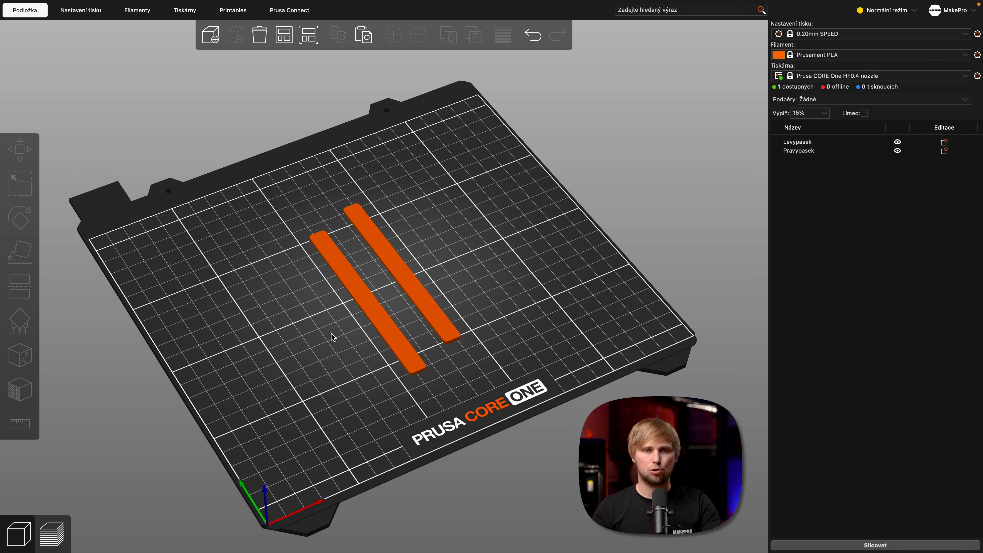
key("super+z")
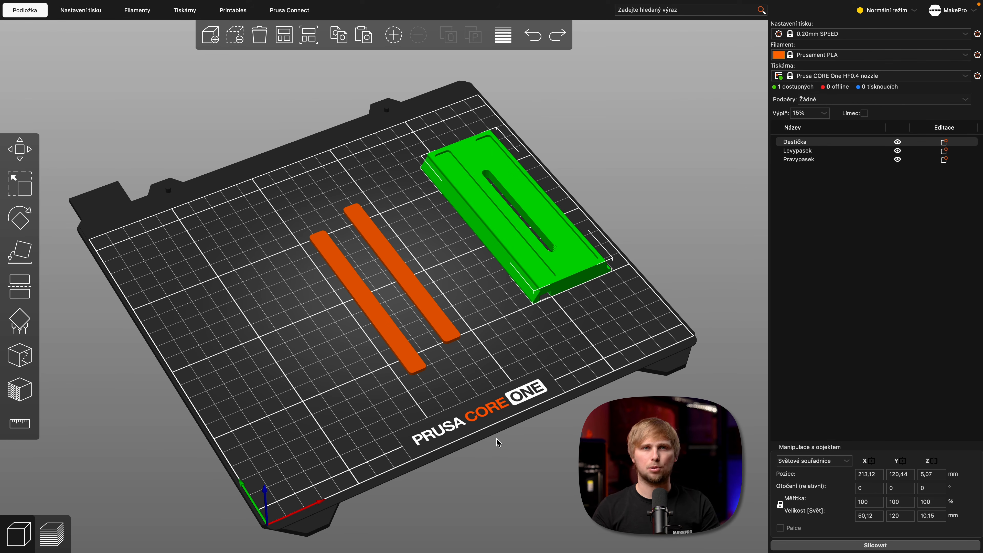
- Move Destička closer to the strips and shift Levypasek to about X 134, Y 106 mm and Pravypasek slightly beside it
left_click_drag(471, 313, 506, 318)
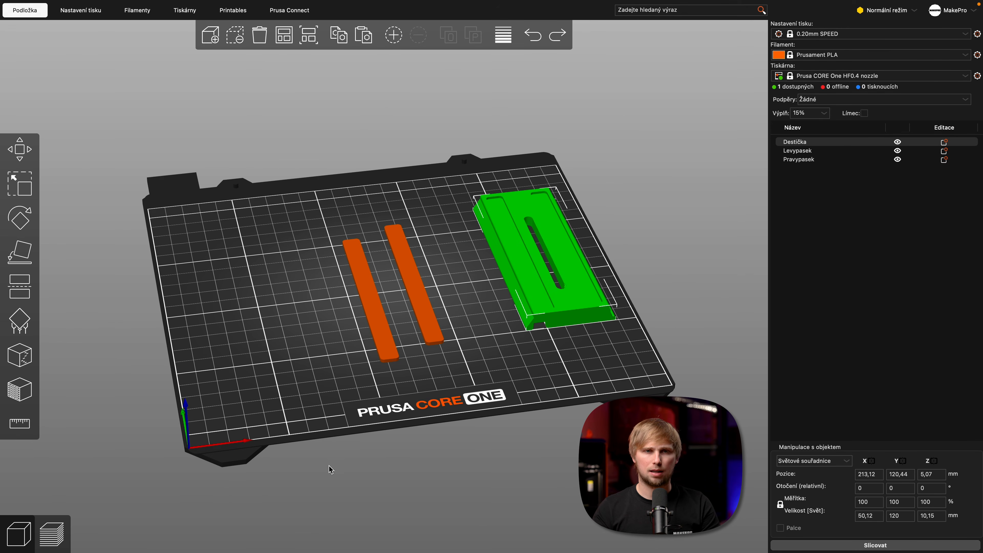
left_click_drag(539, 270, 482, 286)
left_click(424, 320)
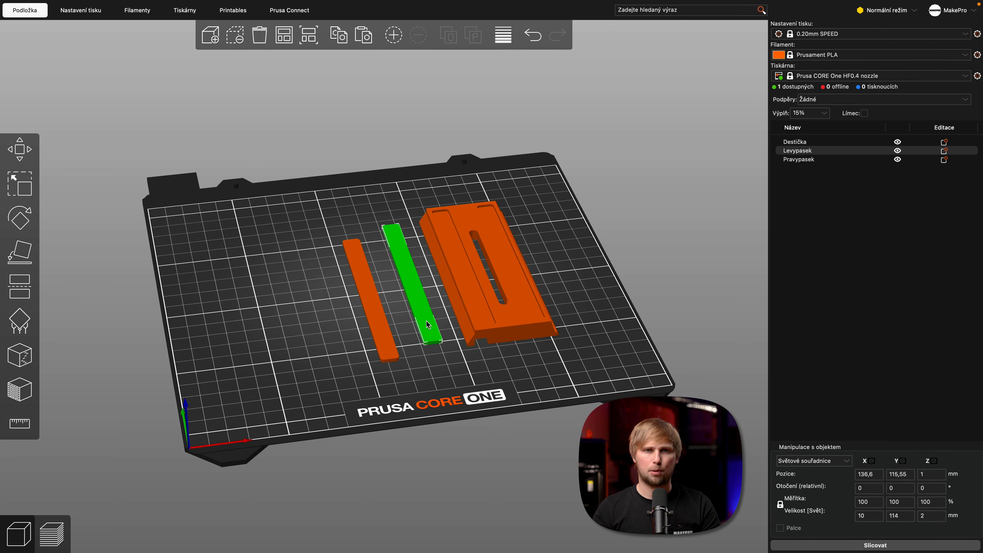
left_click_drag(395, 335, 385, 325)
- Select Destička, Levypasek and Pravypasek together and merge them into one multi-part object
left_click(827, 213)
key("ctrl+a")
left_click(889, 300)
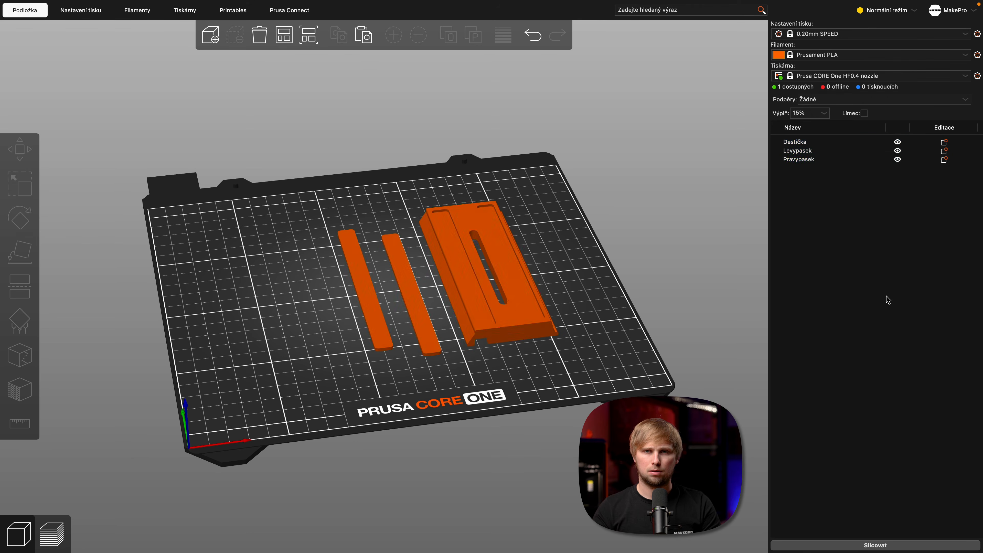
key("ctrl+a")
right_click(805, 153)
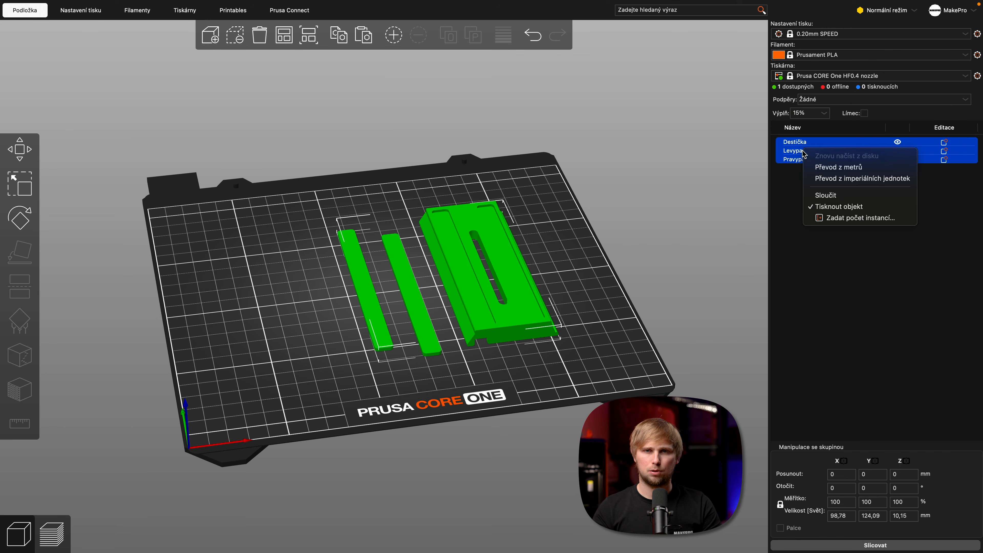
left_click(863, 197)
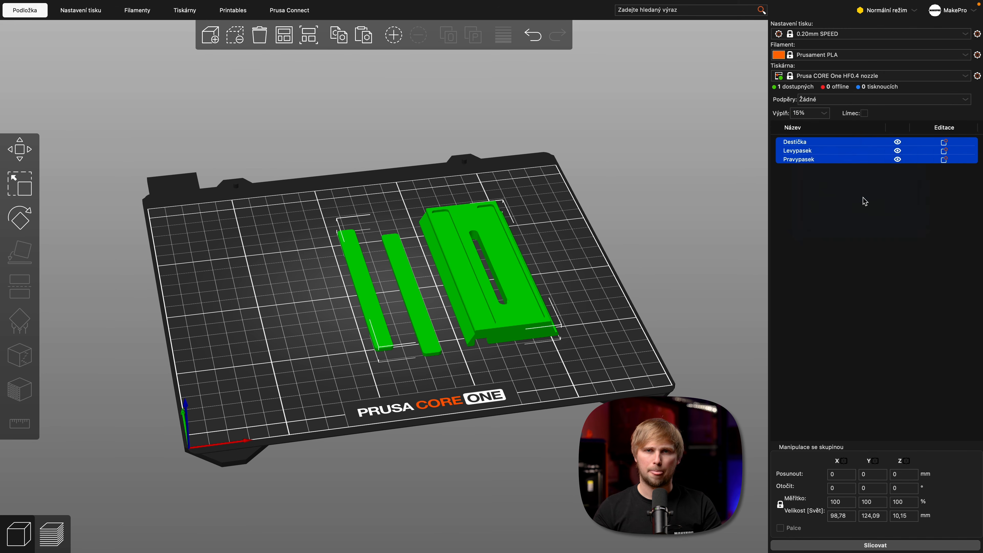
- Check how the merged object is selected when picking a single strip or the plate on the bed
left_click(450, 337)
left_click(429, 335)
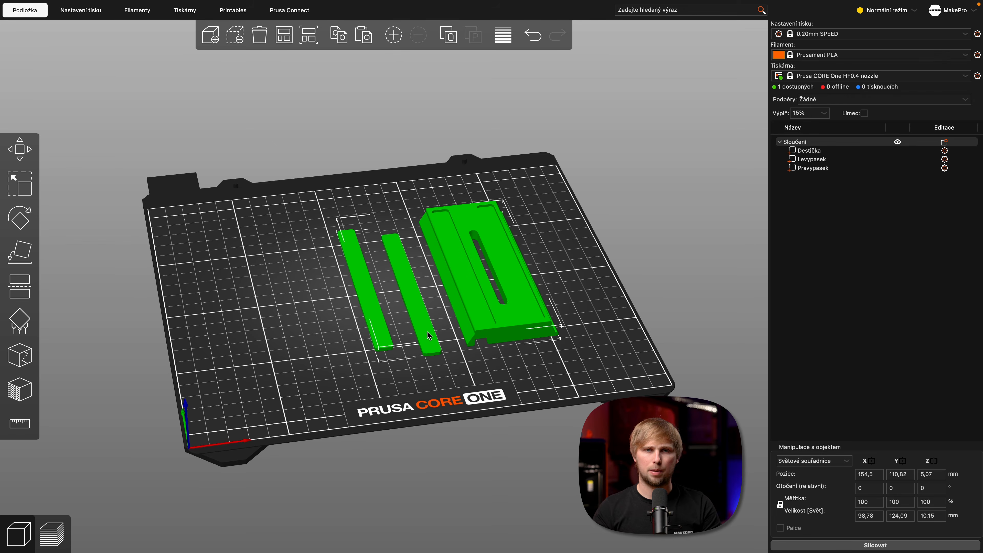
left_click(601, 303)
right_click_drag(594, 272, 566, 282)
left_click(459, 323)
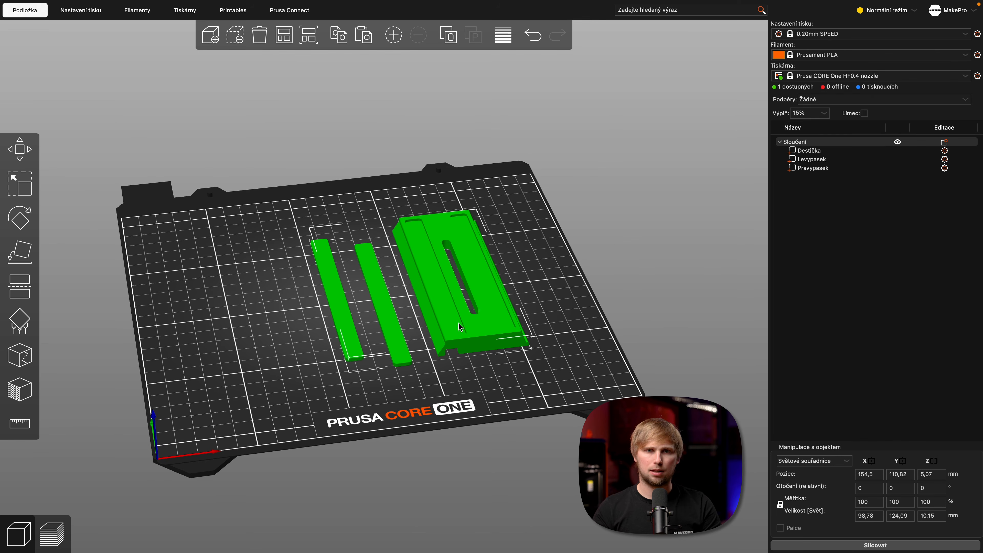
- Move the Levypasek part alone onto the far strip recess of Destička, at about X 191, Z 15 mm
left_click(818, 150)
left_click(821, 160)
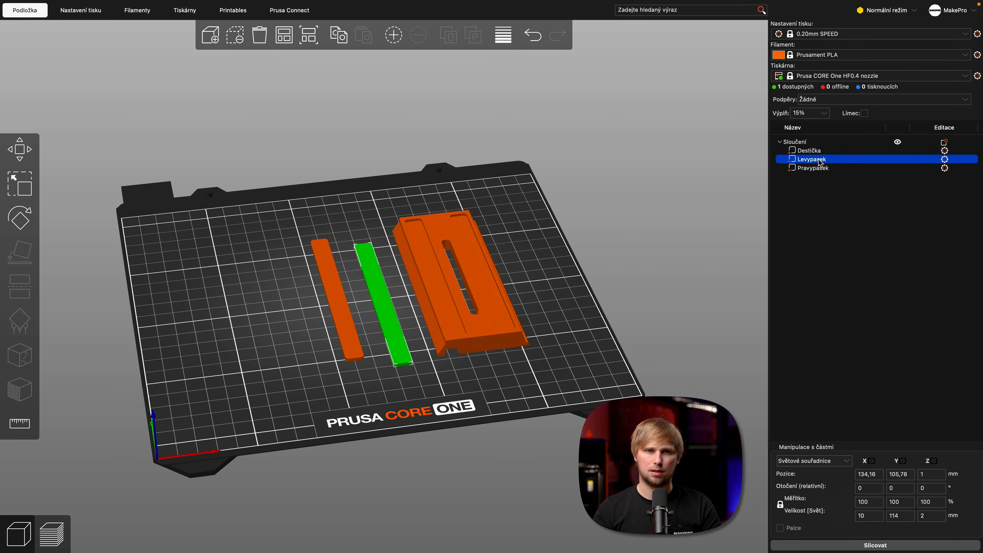
left_click(22, 152)
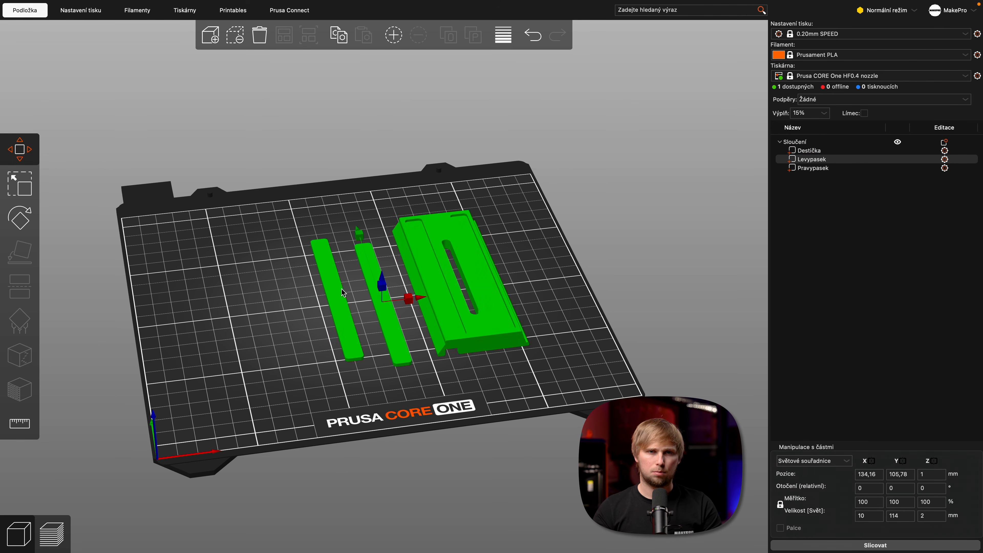
left_click_drag(388, 288, 510, 273)
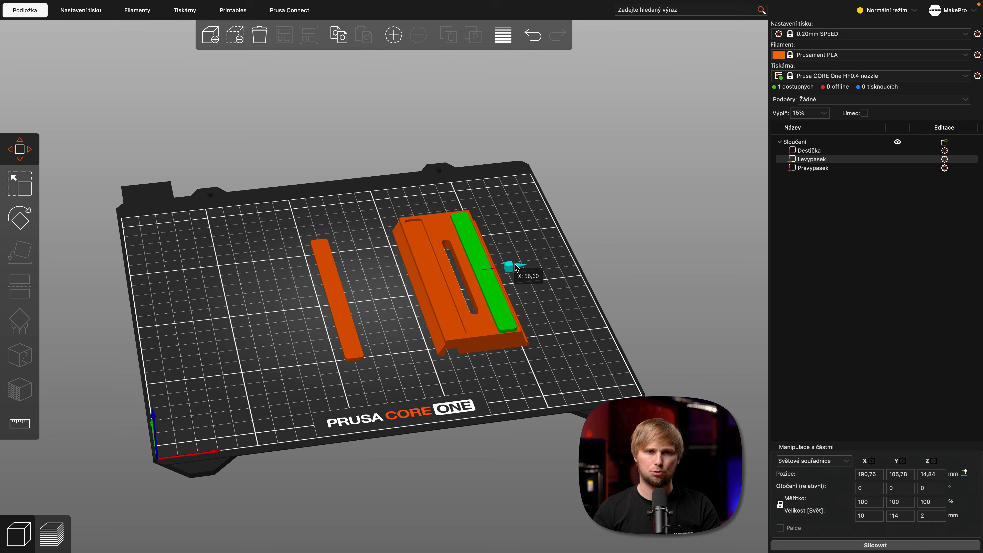
- Slice the merged object and view the relocated Levypasek strip in the preview
left_click(840, 546)
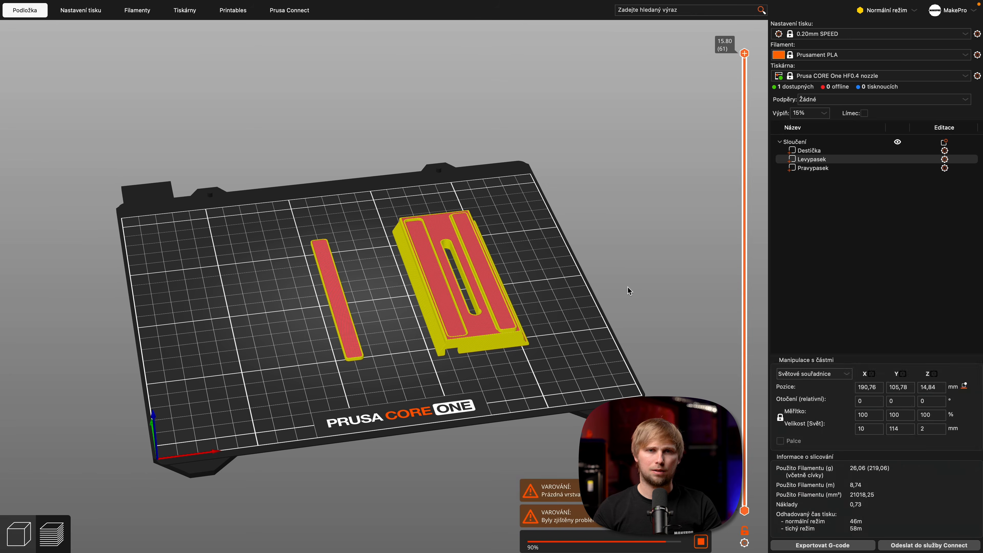
mouse_move(503, 205)
left_mouse_down()
mouse_move(484, 193)
mouse_move(499, 203)
left_mouse_up()
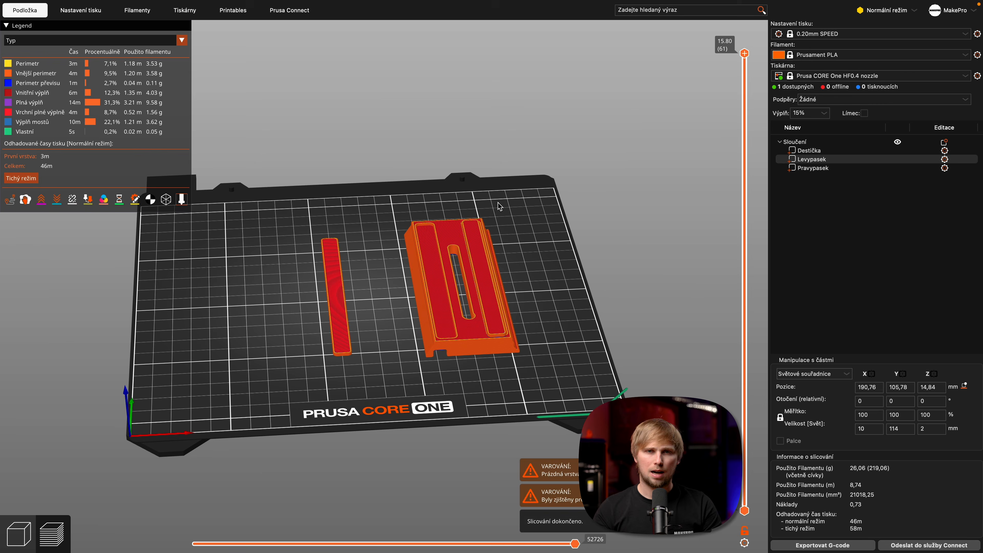
- Return from the sliced preview to the 3D editor and split the merged object Sloučení into separate objects
left_click(18, 534)
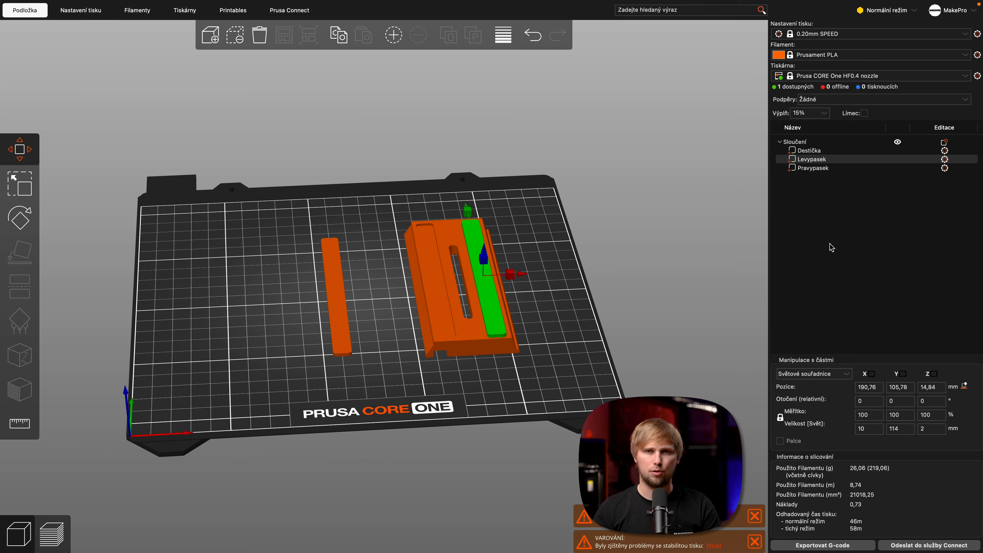
left_click(832, 248)
left_click_drag(630, 306, 639, 306)
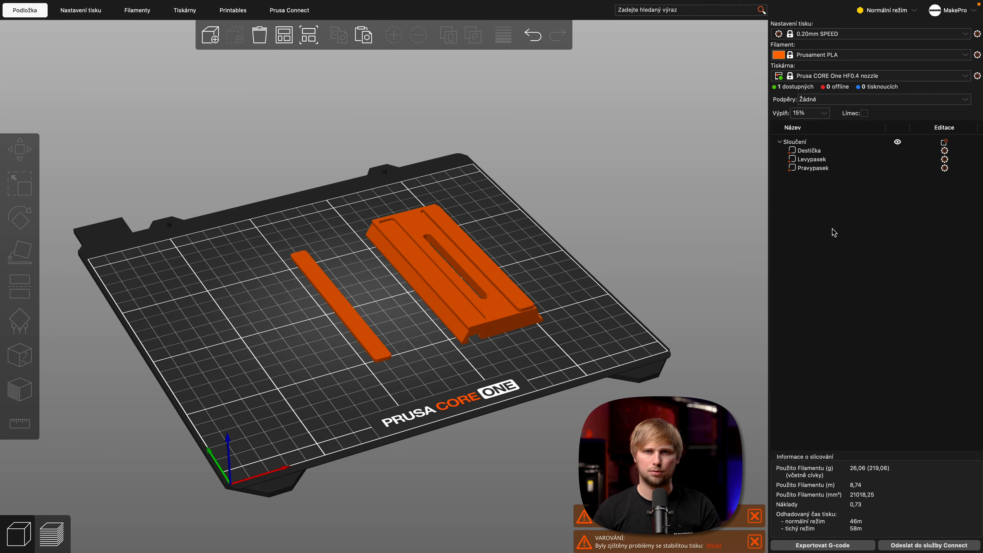
left_click(819, 141)
right_click(817, 142)
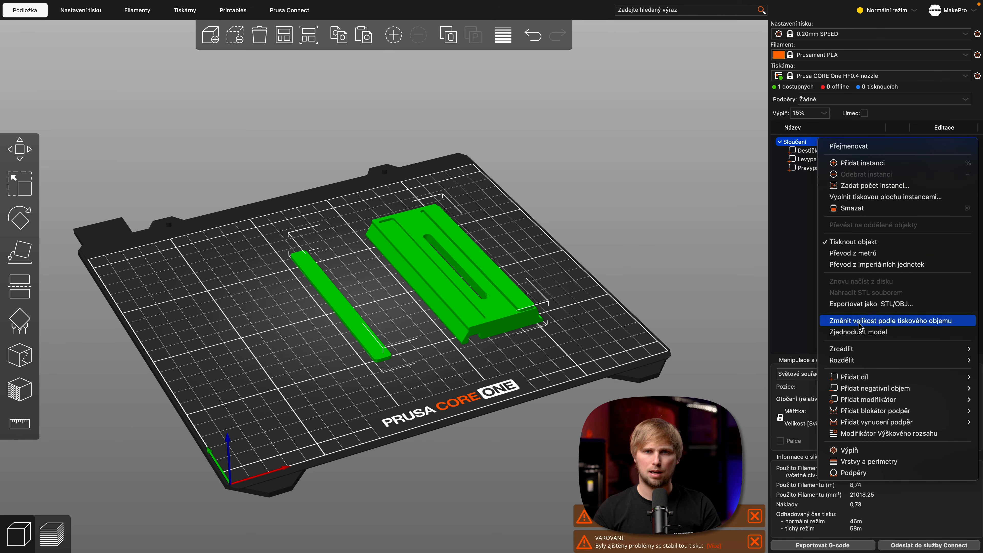
mouse_move(859, 365)
left_click(553, 262)
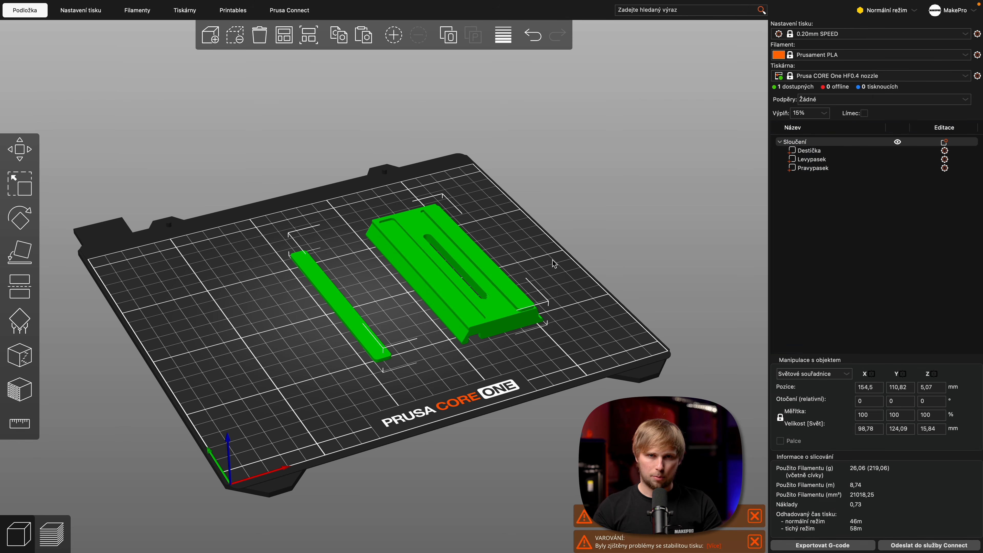
right_click(848, 145)
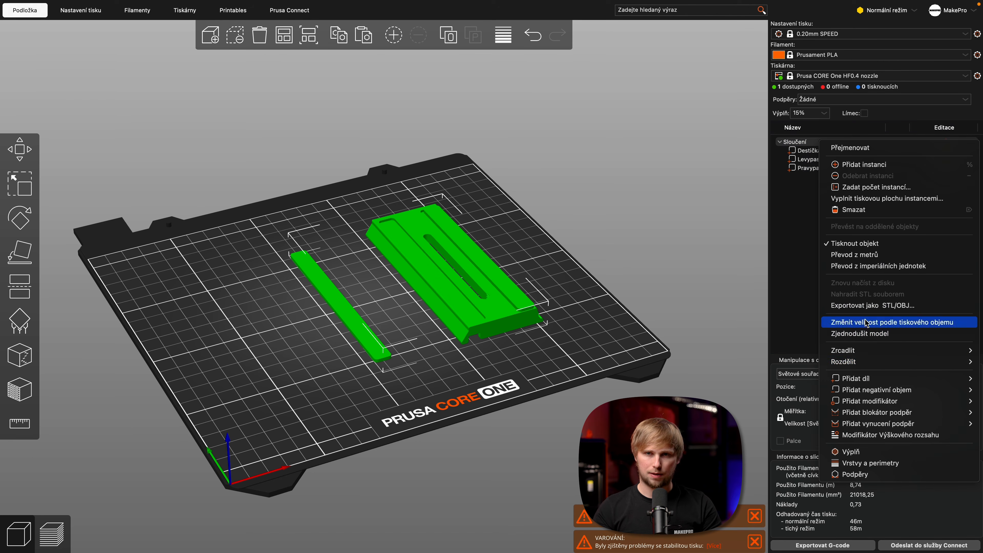
mouse_move(868, 361)
left_click(803, 367)
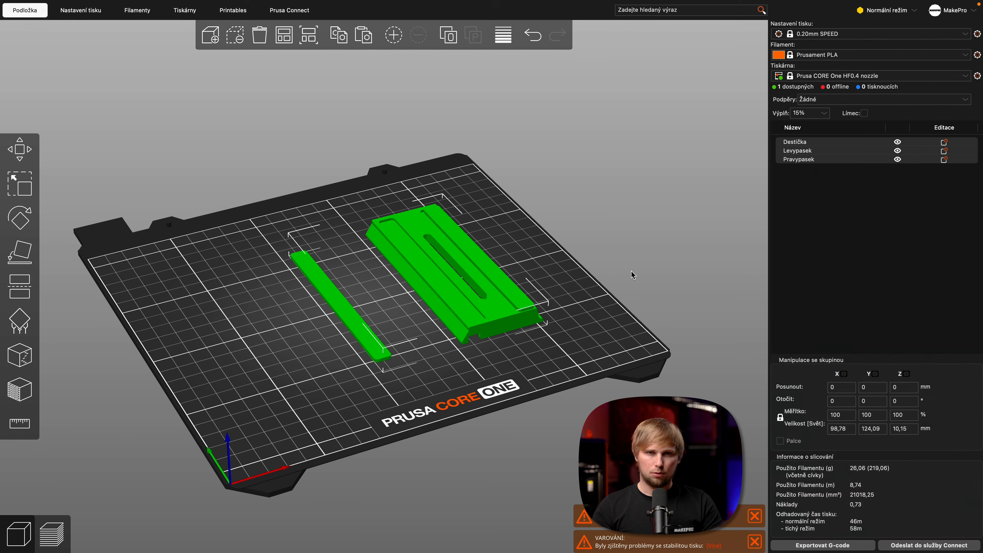
- Lay Destička and the two strips side by side on the bed, and select all three objects
left_click_drag(511, 320, 468, 333)
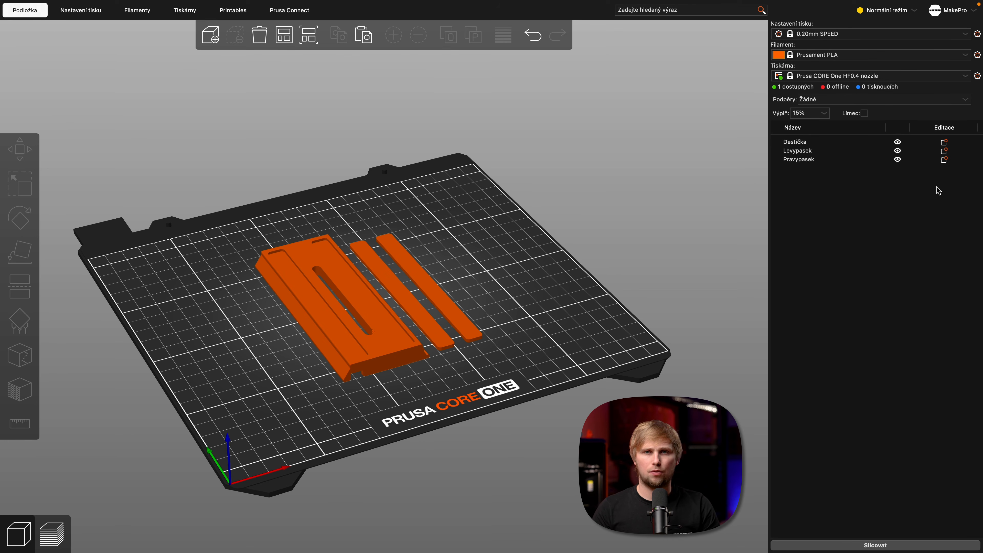
key("super+a")
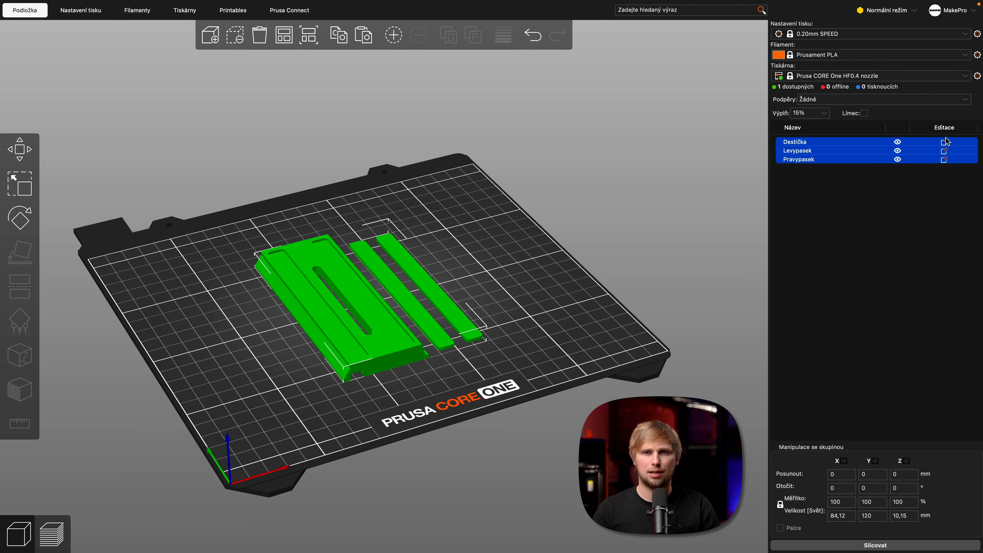
left_click_drag(611, 338, 619, 337)
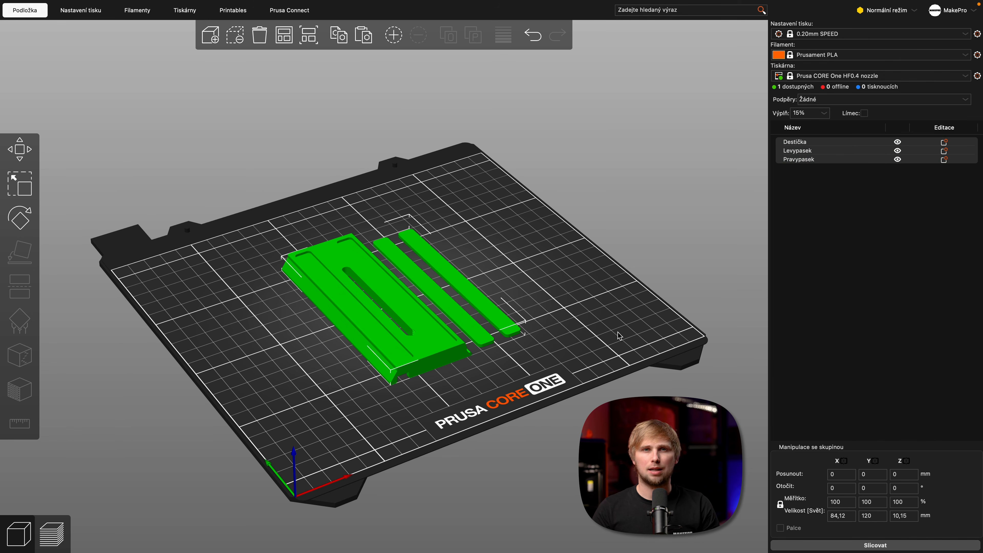